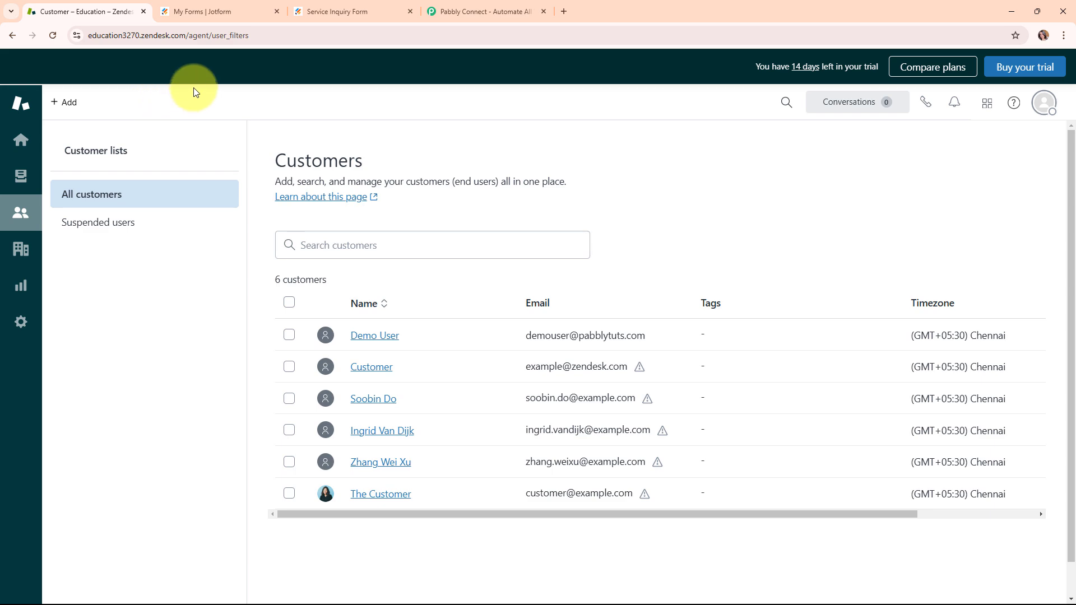
Step: Compare the Service Inquiry Form in Jotform with the customer list in Zendesk
click(316, 13)
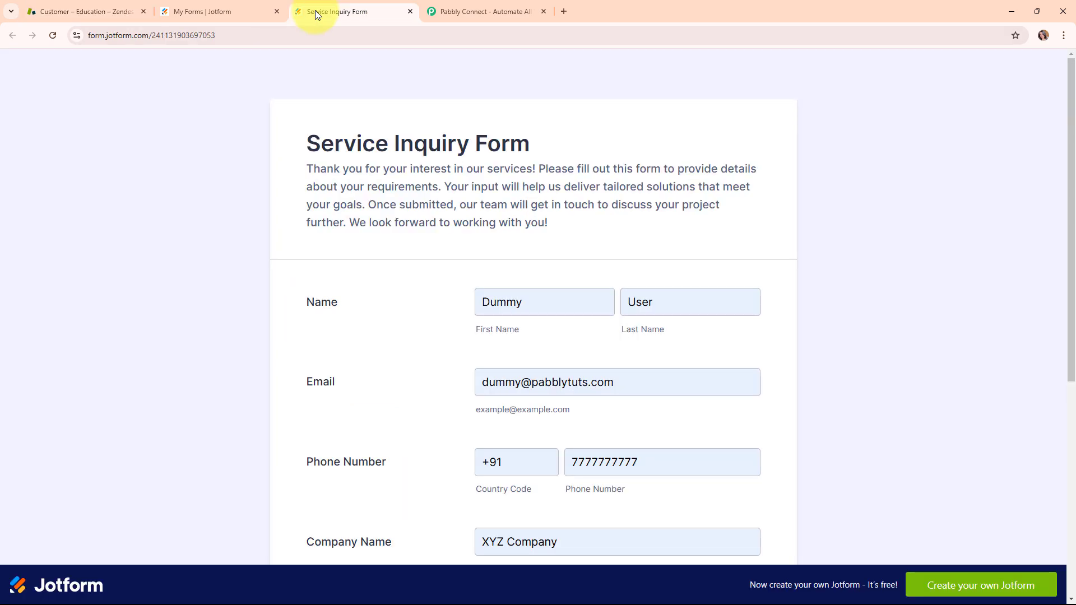
click(93, 5)
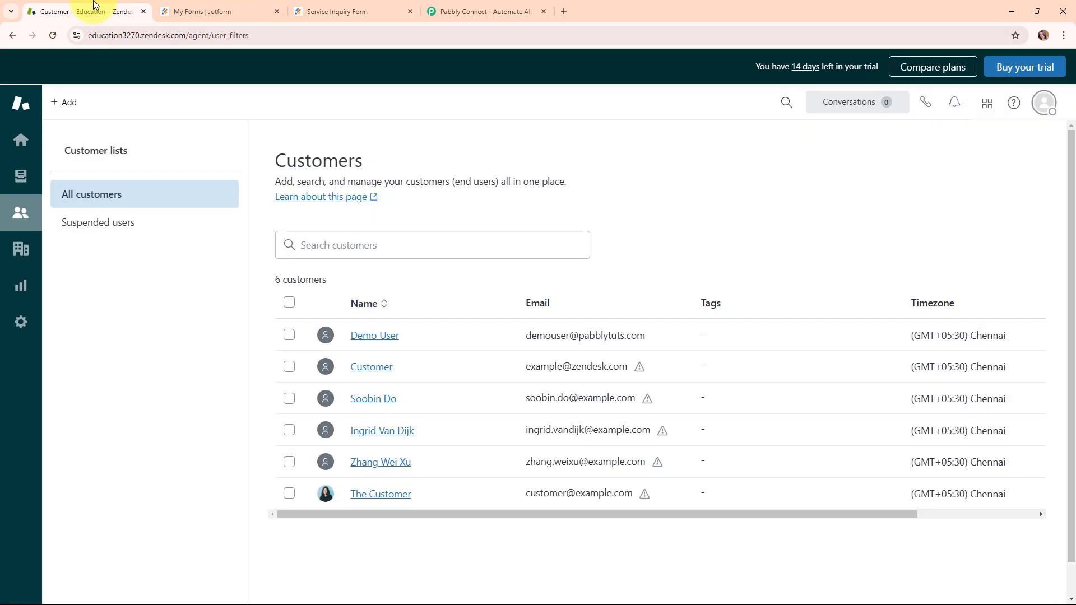
click(306, 6)
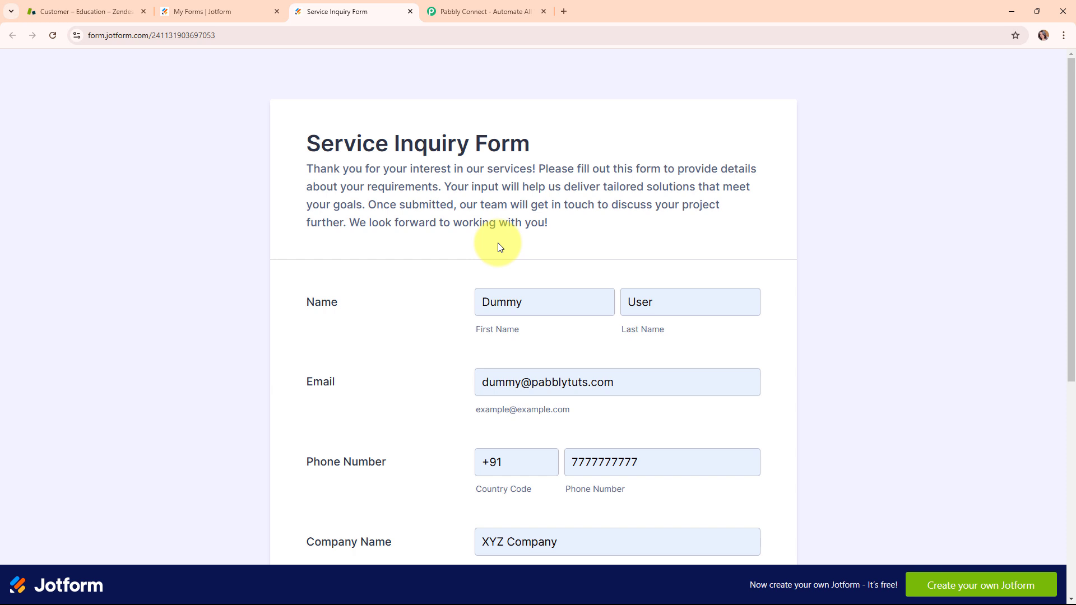
click(72, 5)
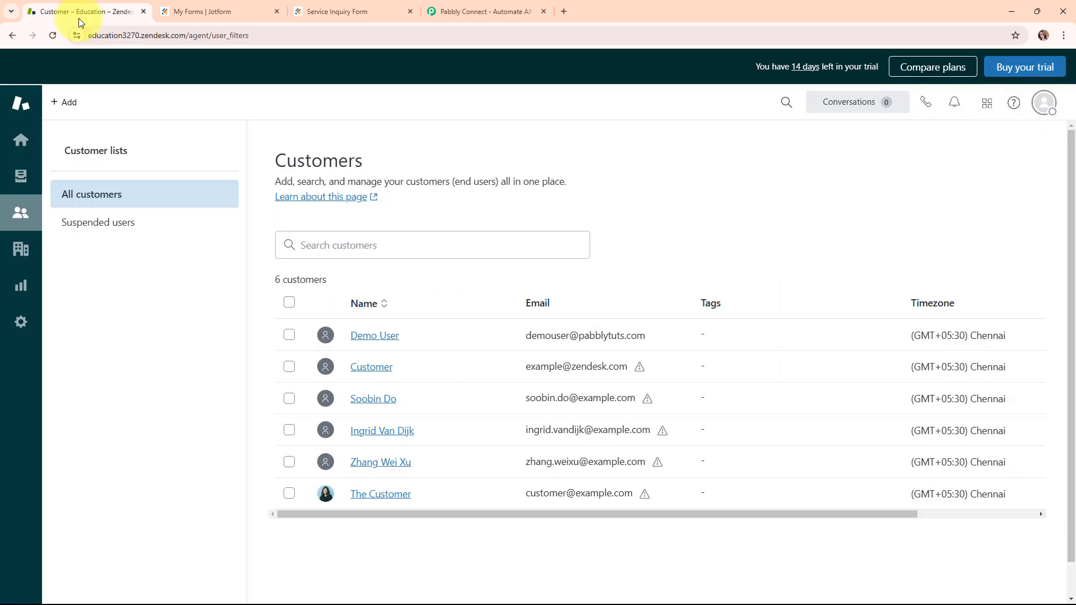
Step: Review the filled-in Service Inquiry Form in Jotform down to the demo question and submit it
click(345, 13)
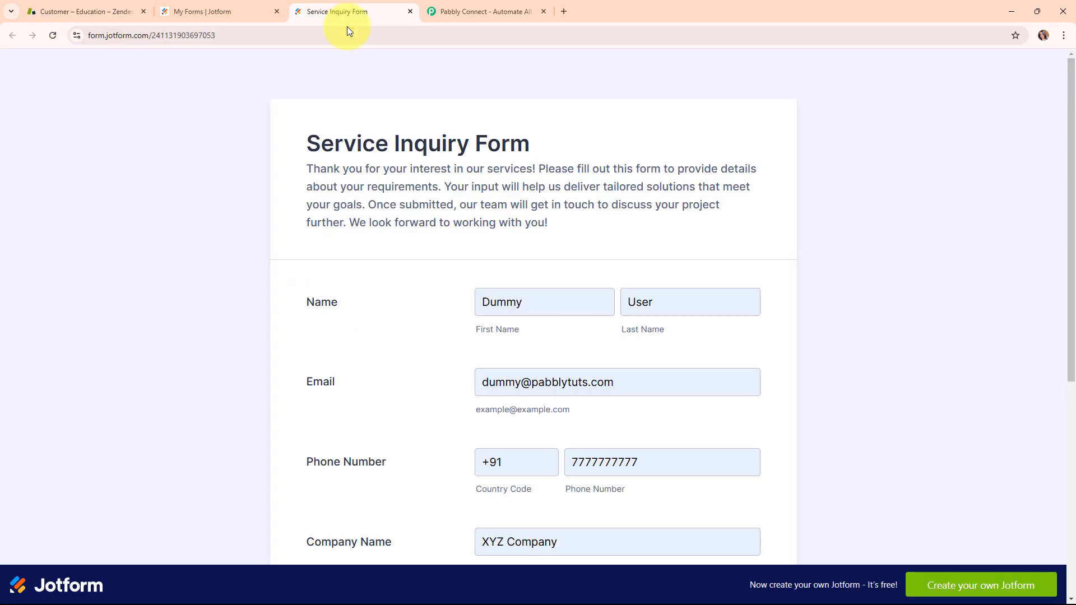
scroll(819, 359, down, 2)
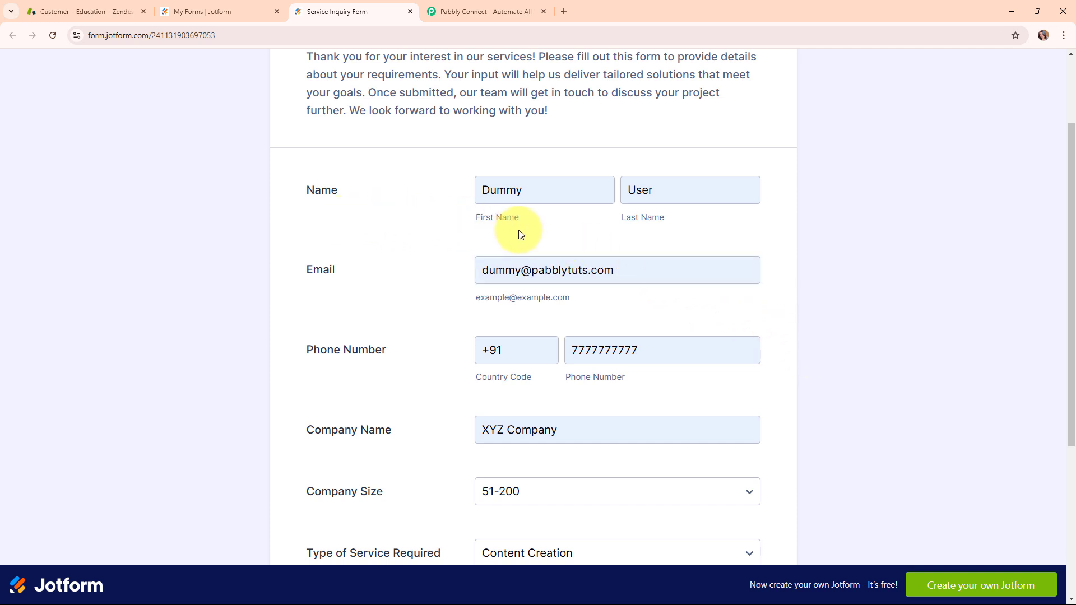
click(687, 222)
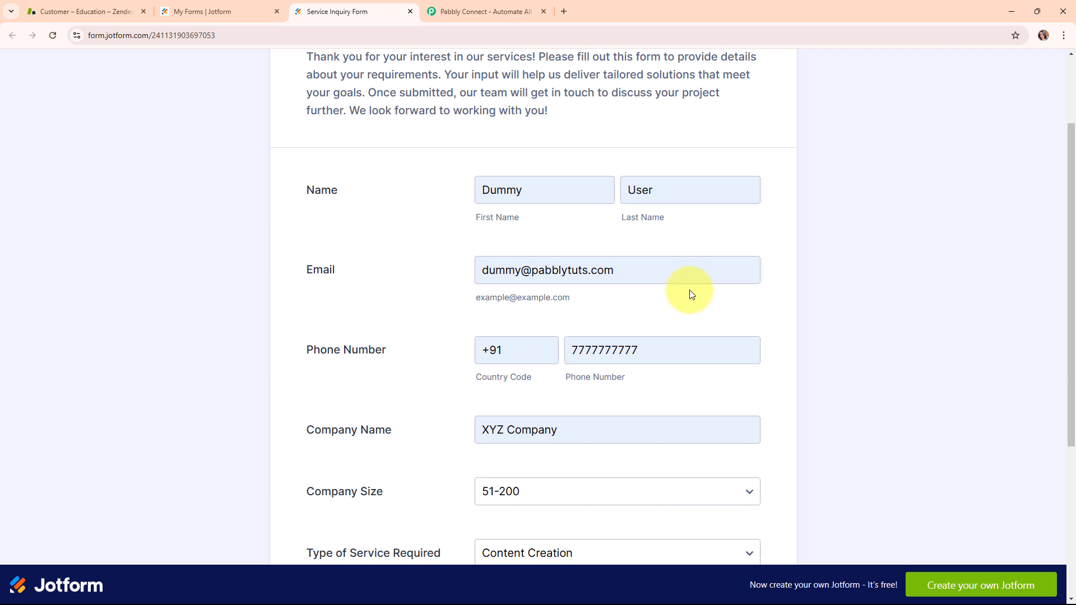
scroll(691, 294, down, 2)
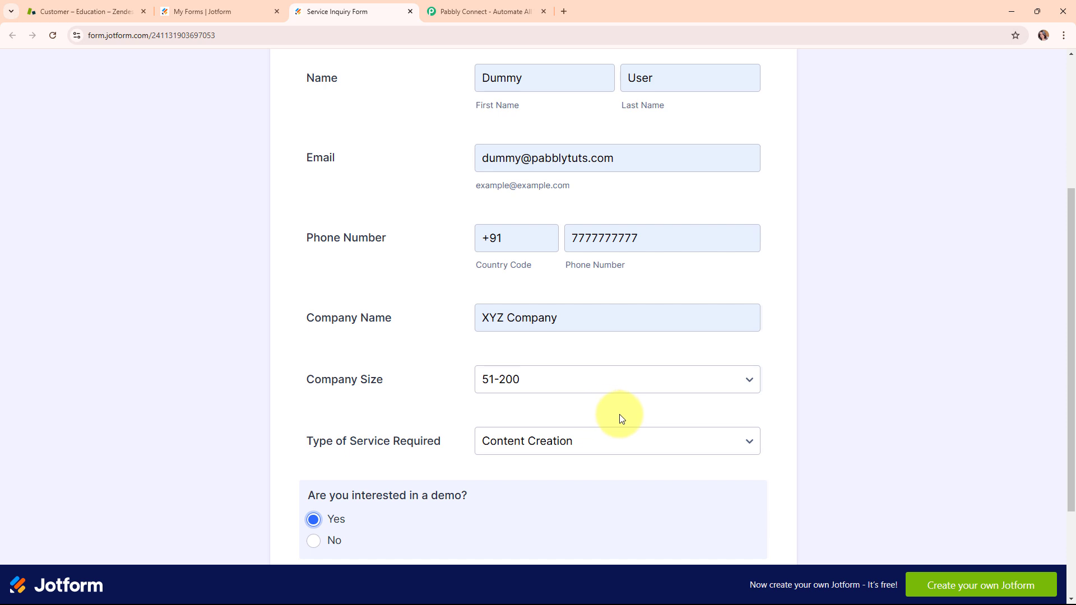
scroll(620, 414, down, 2)
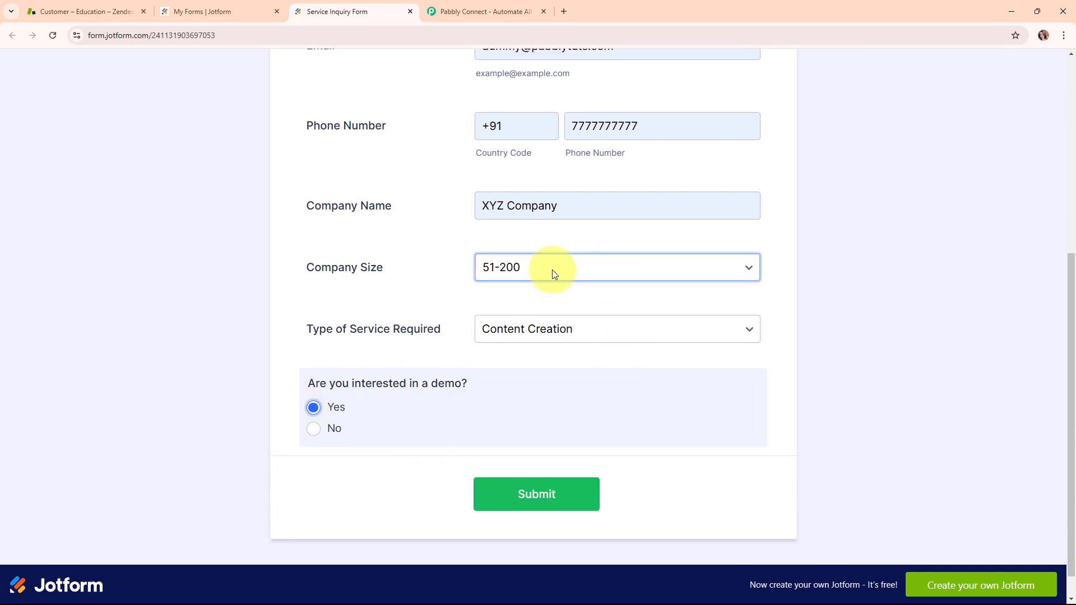
click(549, 497)
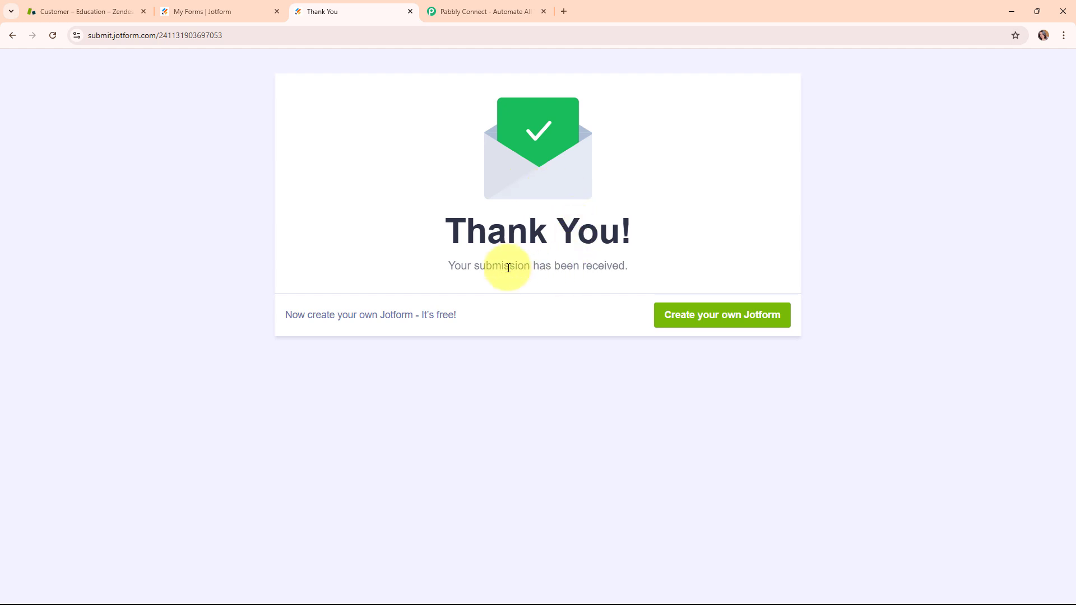
Step: Reload the Zendesk customer list to check for the newly submitted contact, and look at the Jotform forms list
click(58, 10)
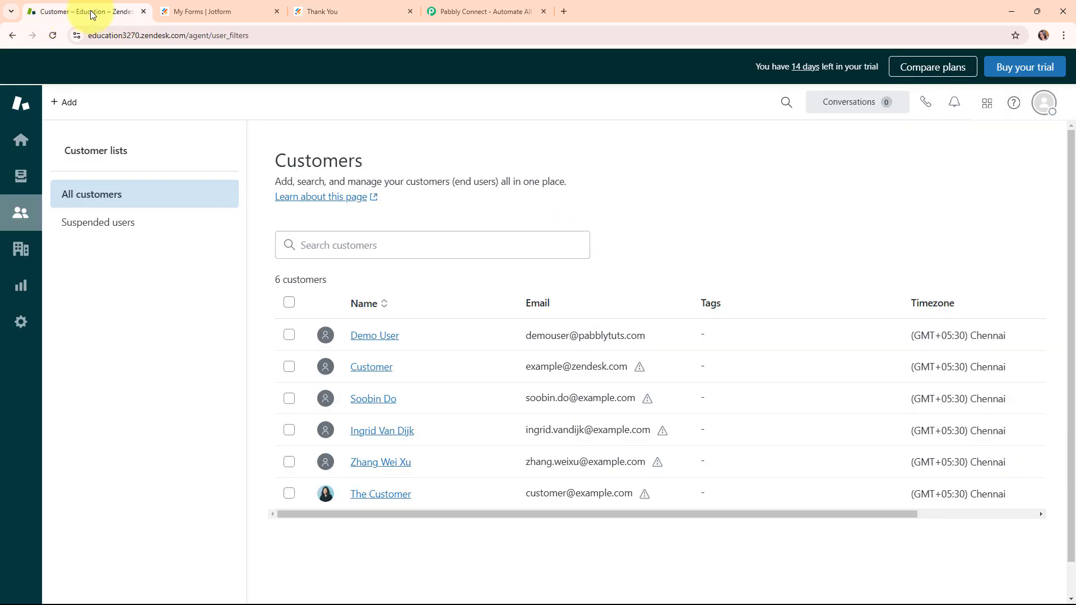
click(48, 35)
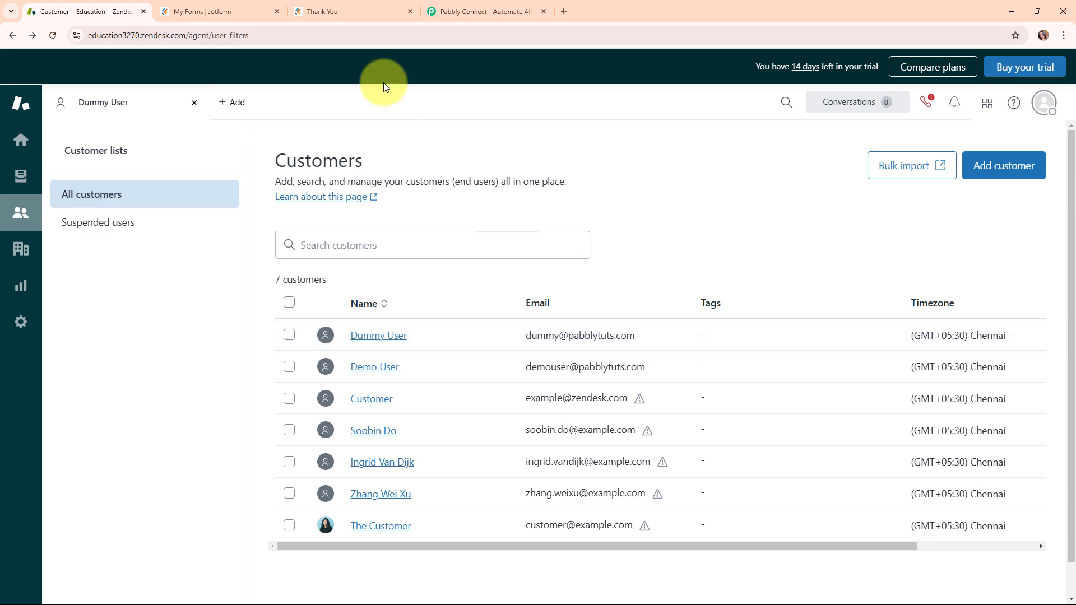
click(213, 12)
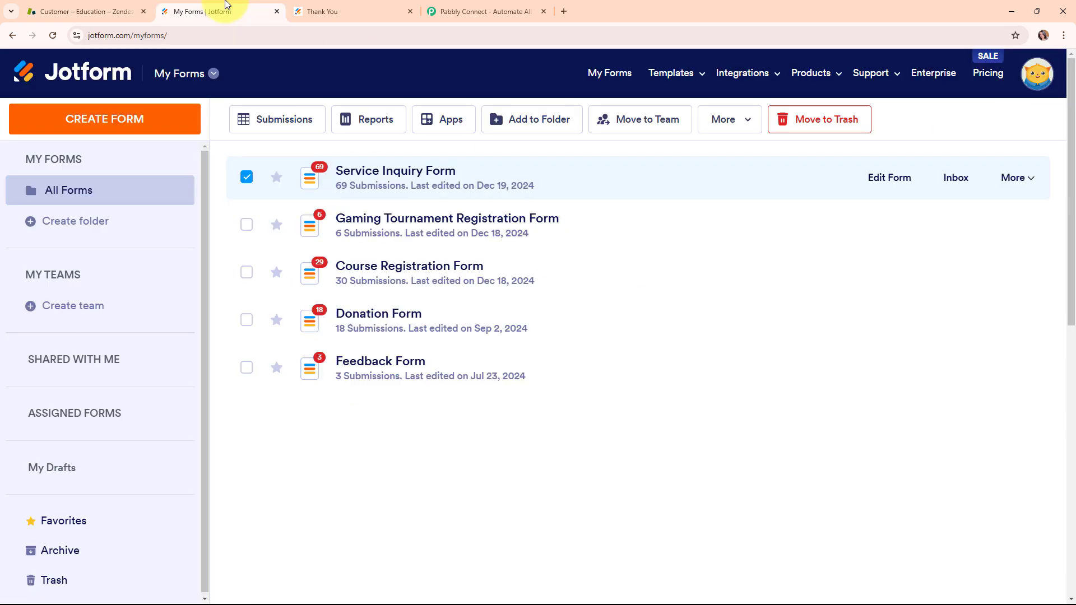
click(88, 7)
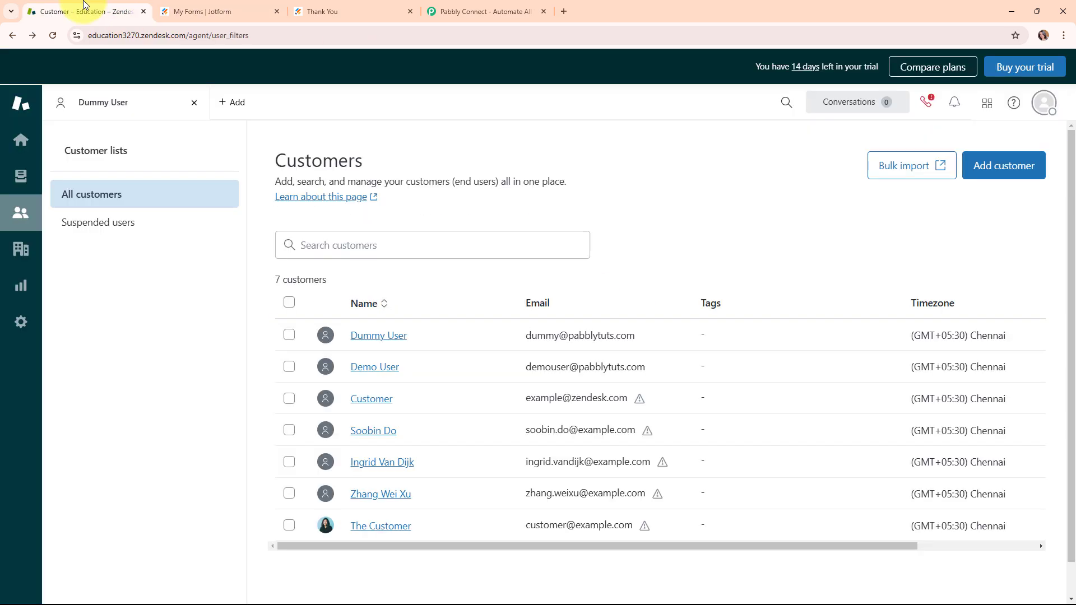
Step: Switch to the Pabbly Connect website, dismiss the year-end sale offer and sign in
click(475, 7)
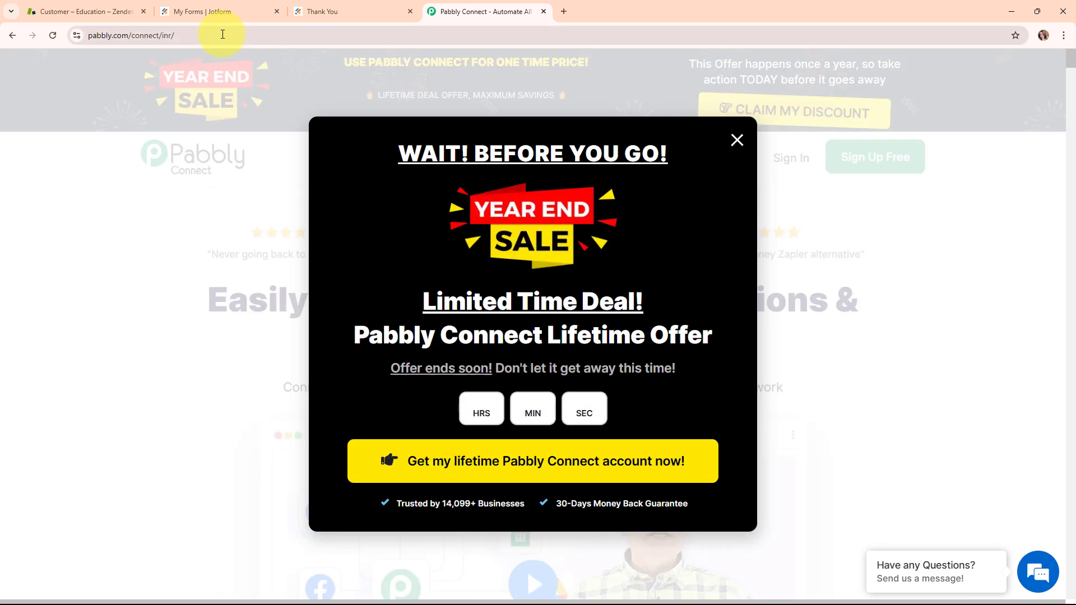
click(222, 35)
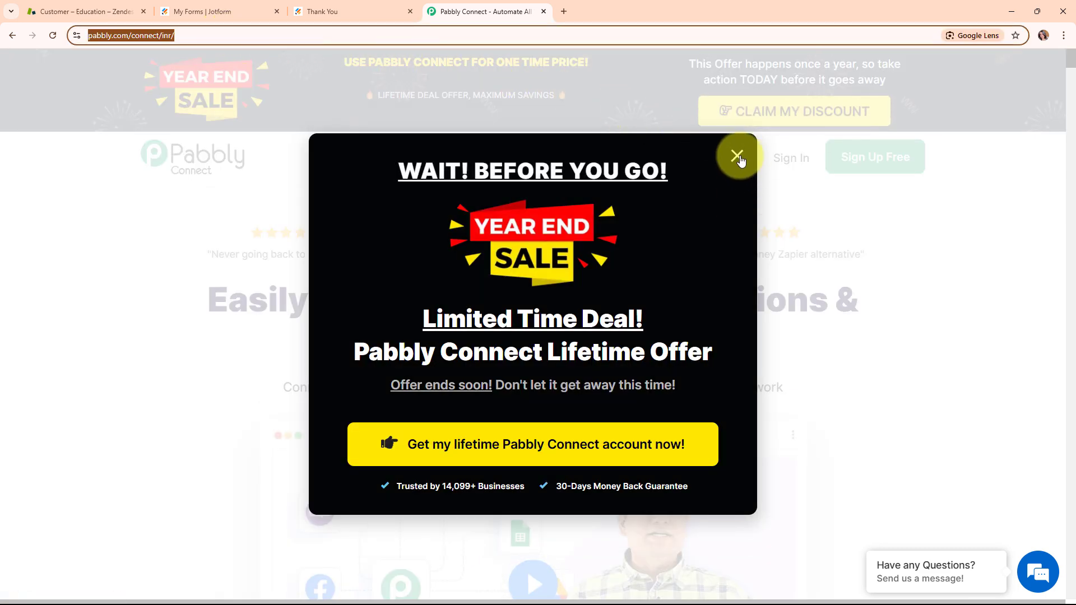
click(740, 159)
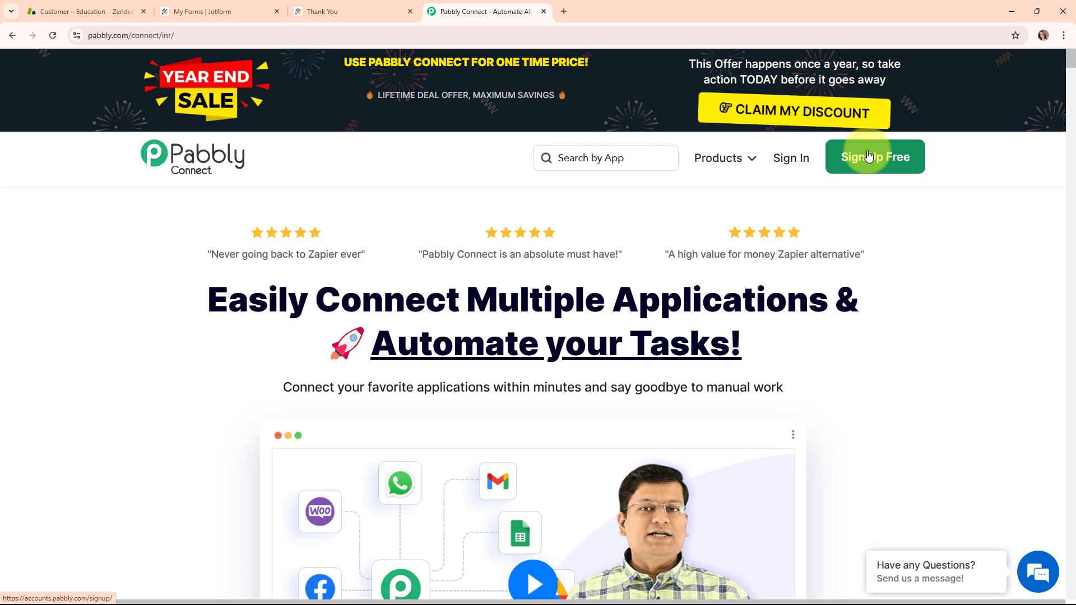
click(806, 162)
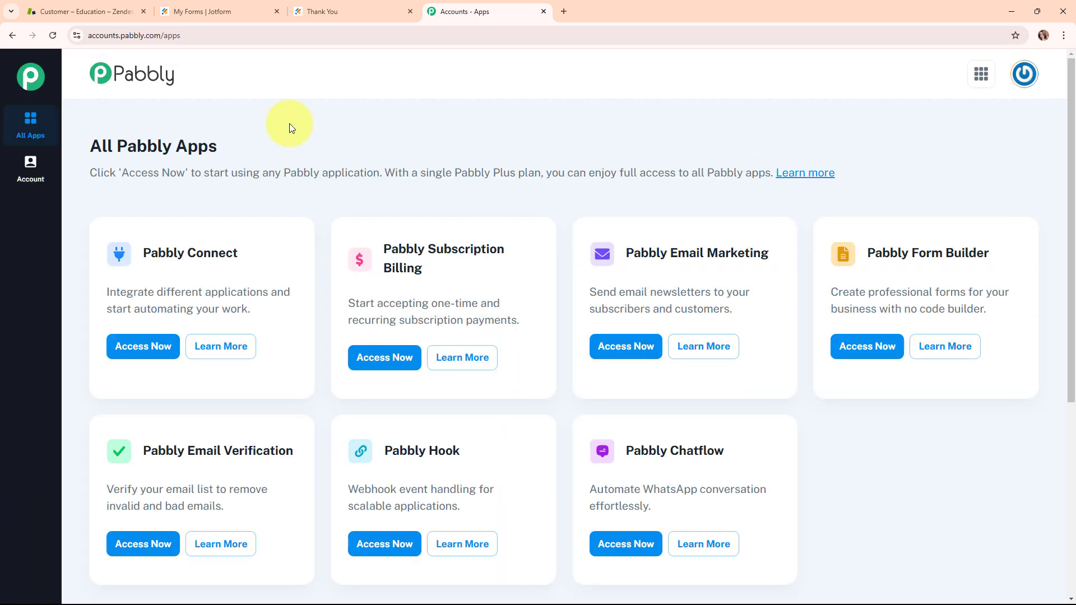
Step: Open Pabbly Connect from the overview of all Pabbly apps
drag(87, 149, 230, 168)
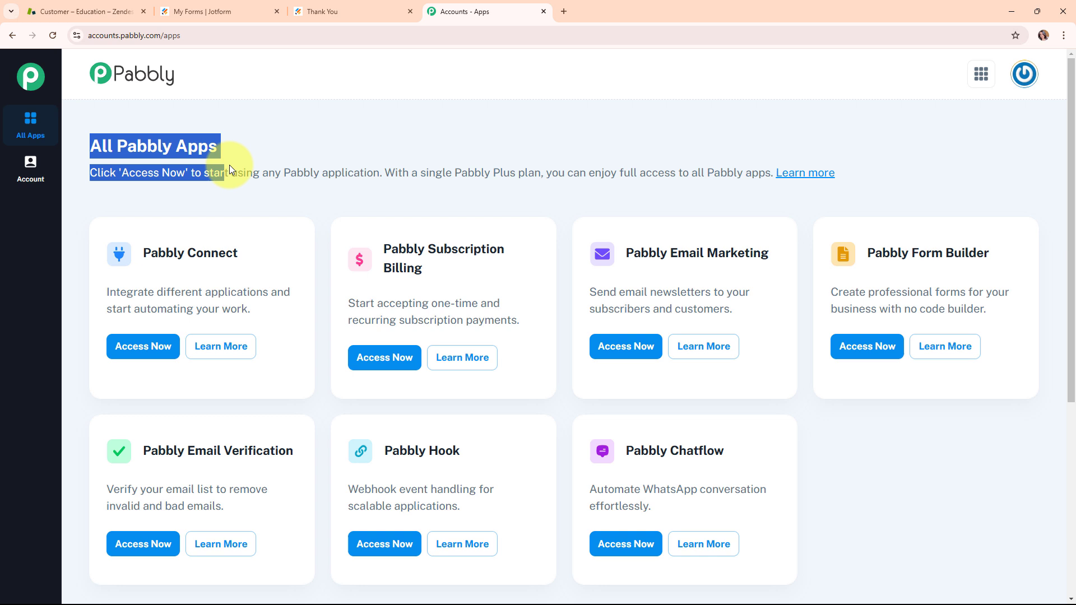
click(264, 142)
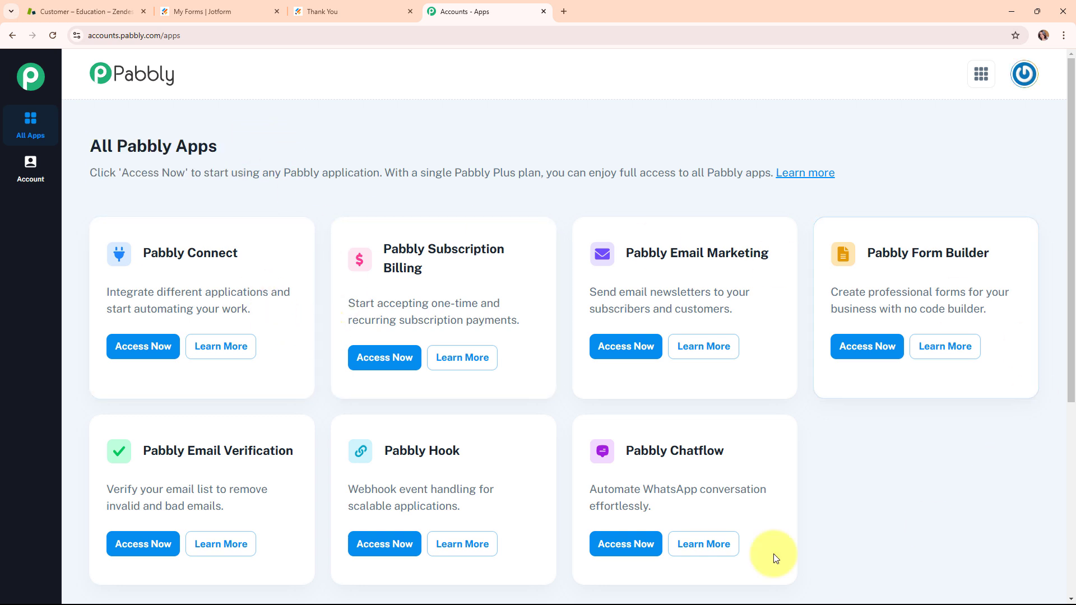
click(114, 355)
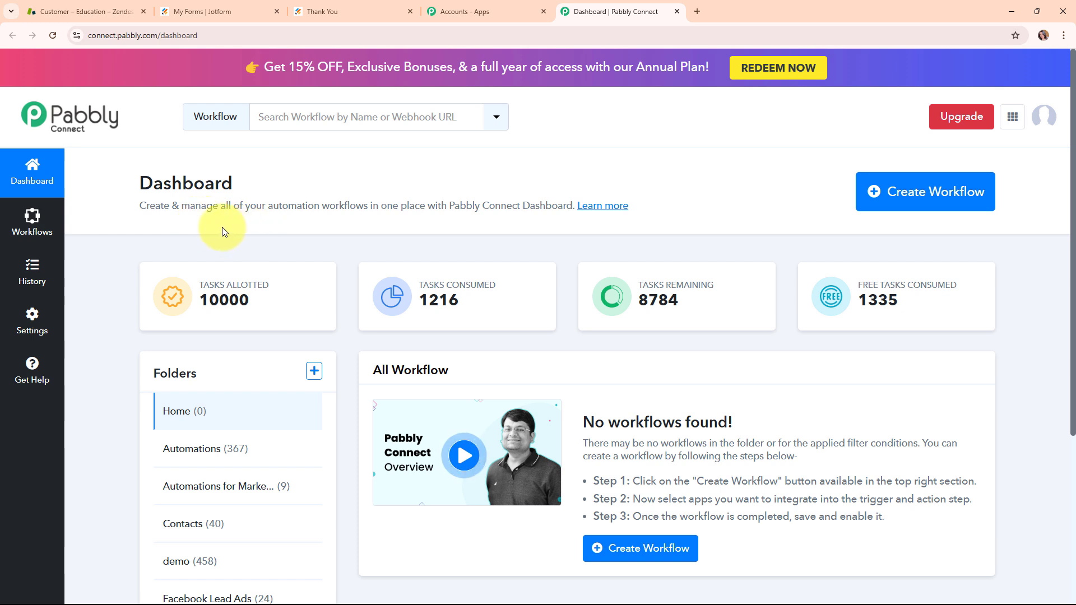
Step: Start a new workflow named "Create Zendesk User on Jotform Submission" and choose the Automations folder for it
click(939, 208)
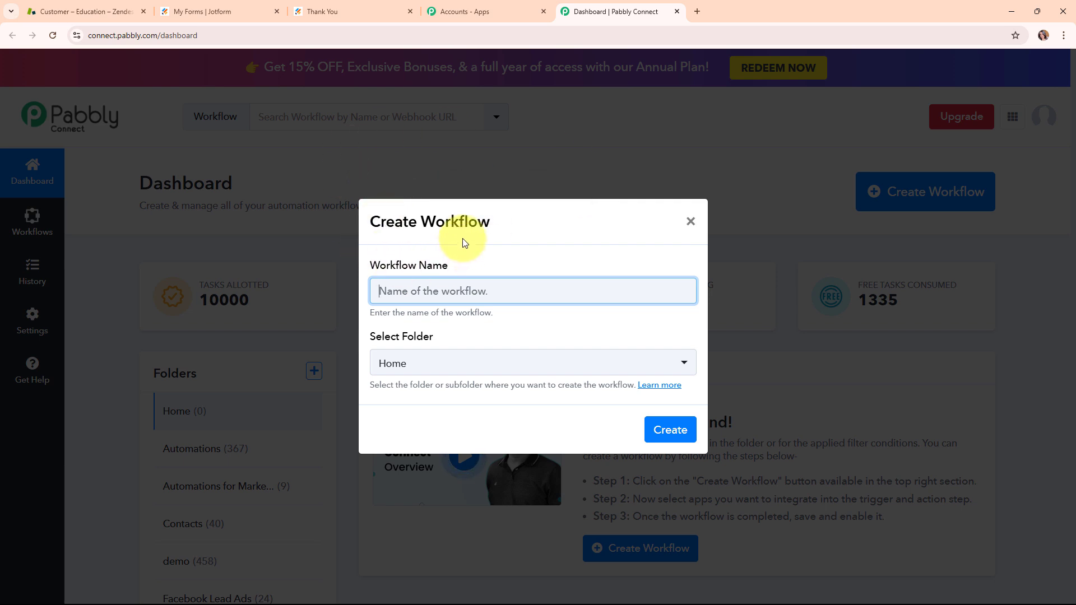
text(Create Zendesk User on Jotform Submission)
drag(378, 291, 601, 313)
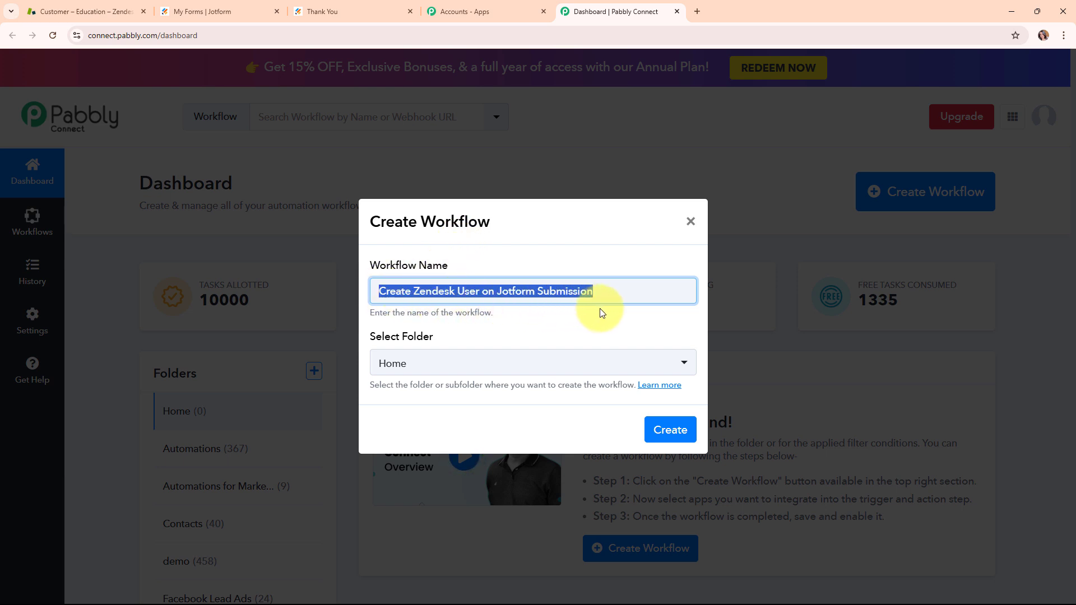
click(487, 331)
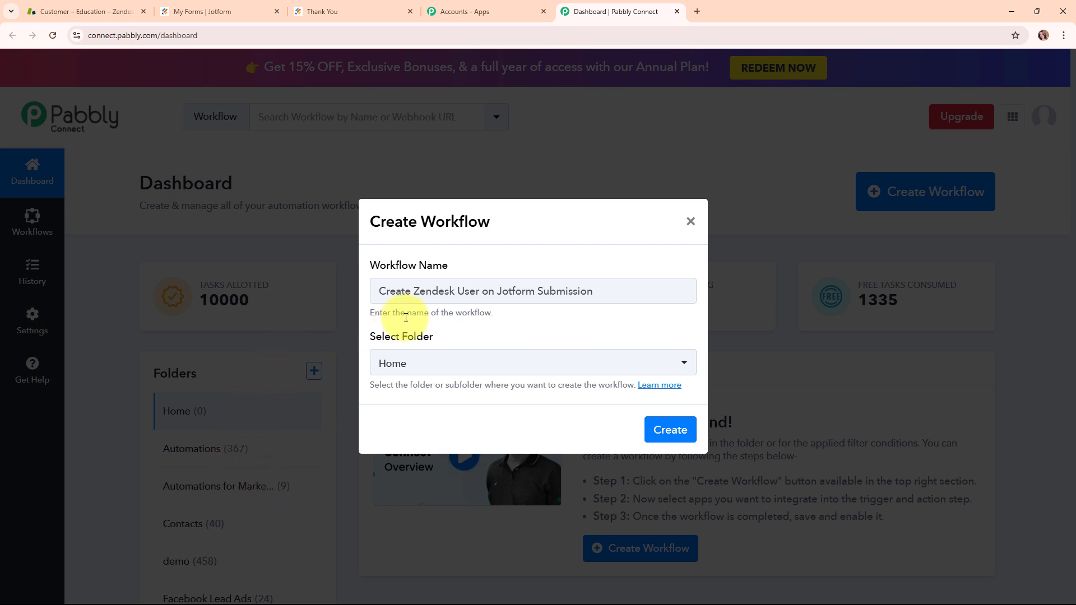
click(467, 359)
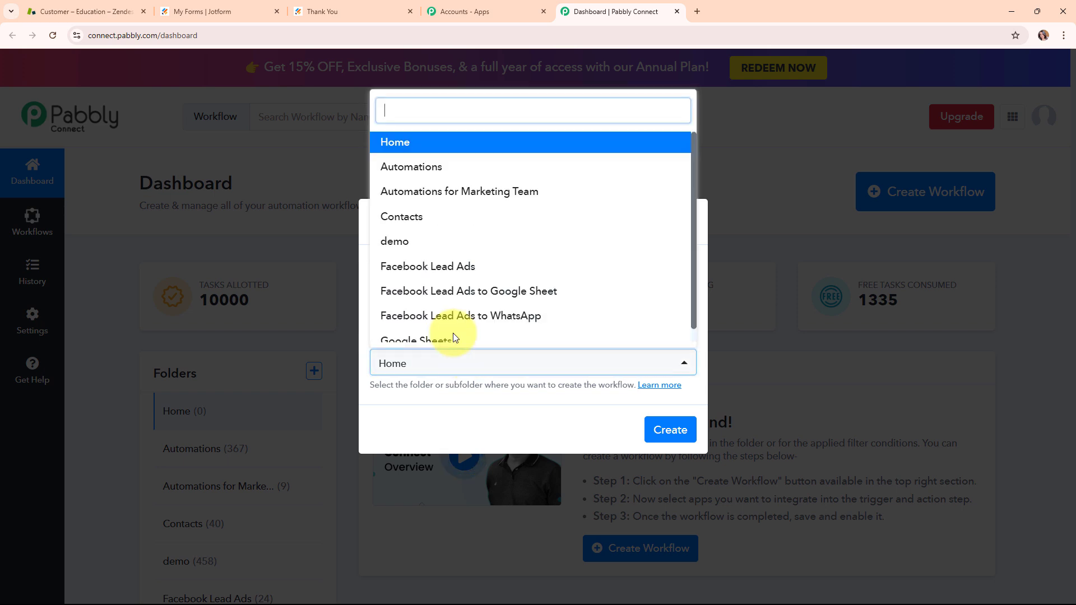
click(421, 163)
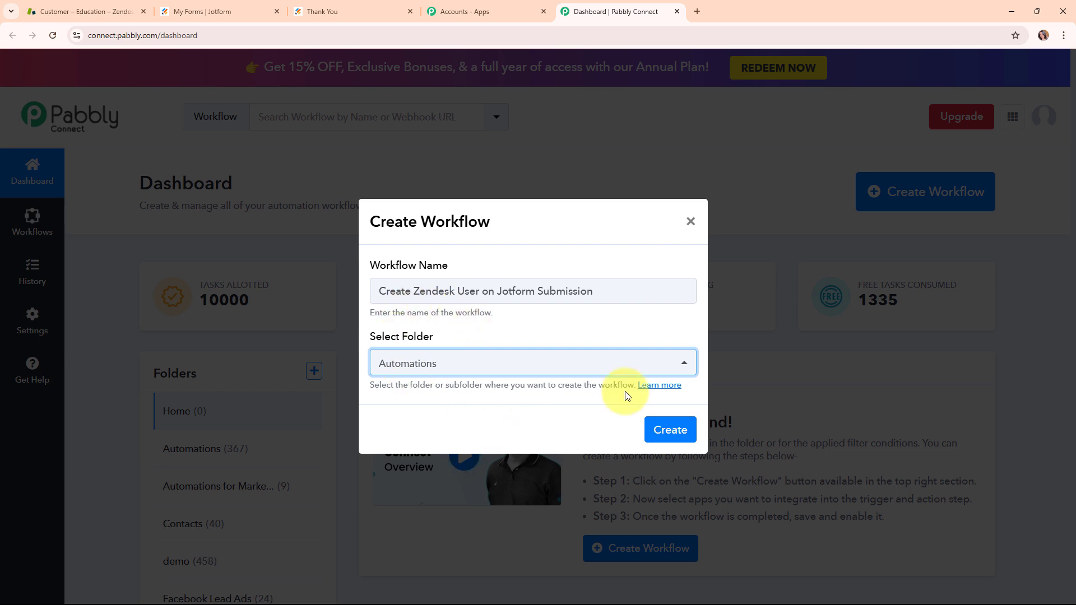
Step: Read the Pabbly support article about workflow folders and close it
click(670, 385)
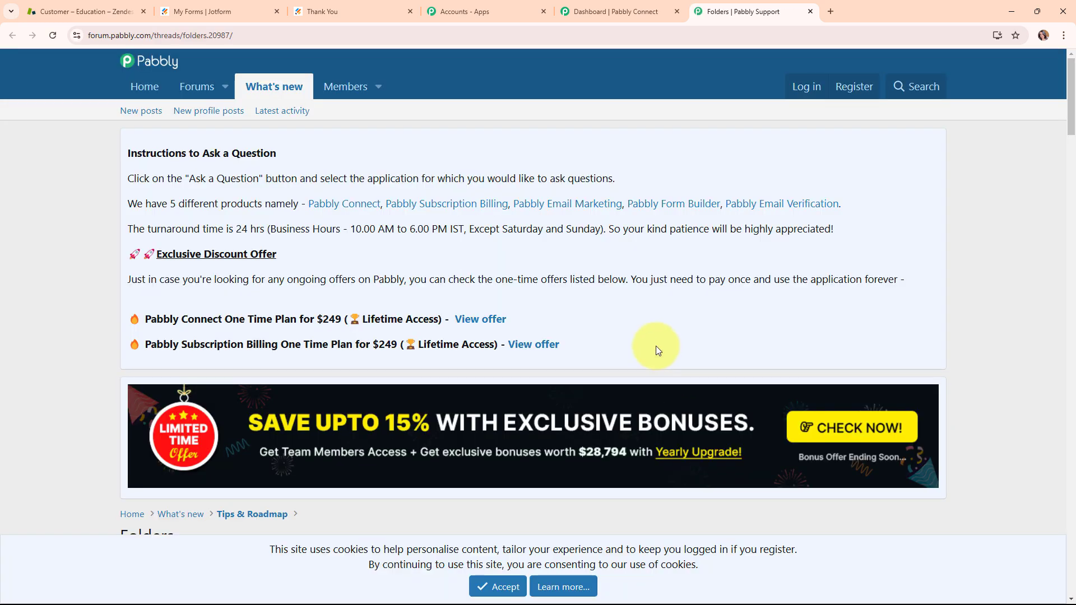
scroll(659, 351, down, 10)
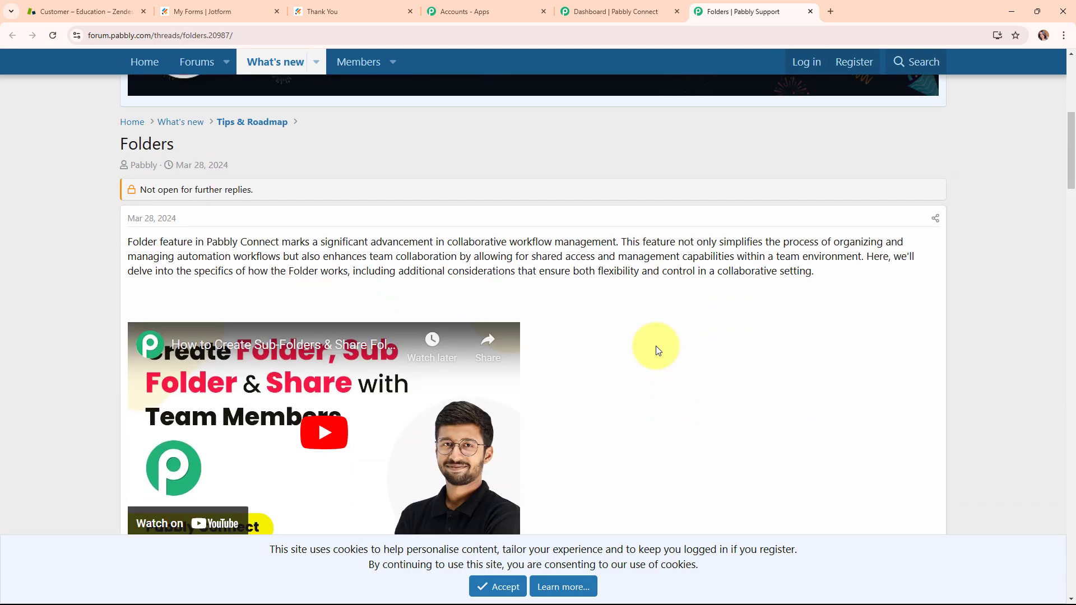
scroll(659, 351, down, 3)
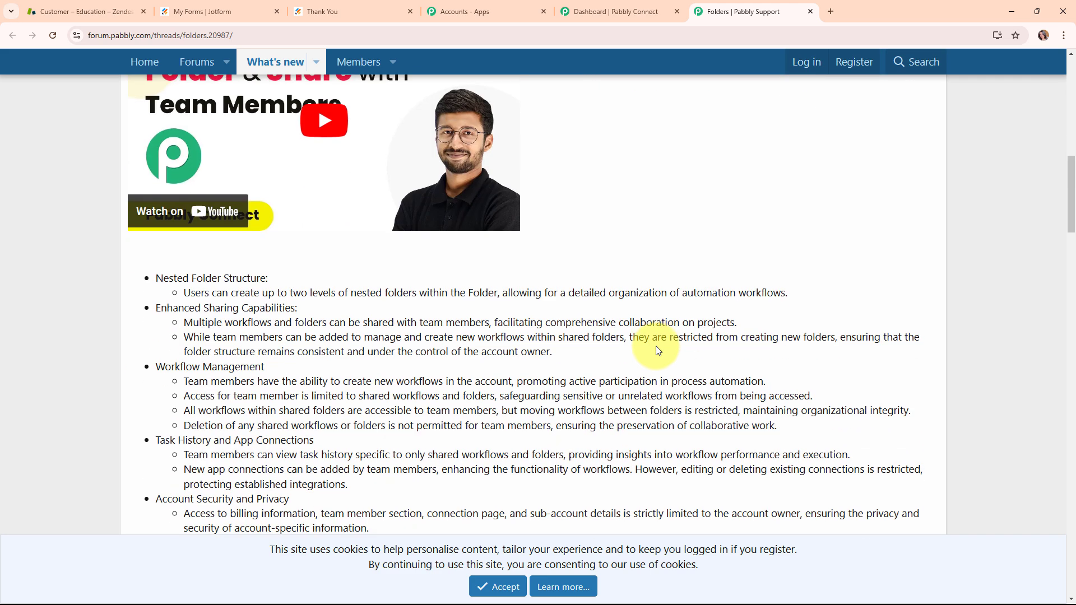
scroll(656, 345, up, 4)
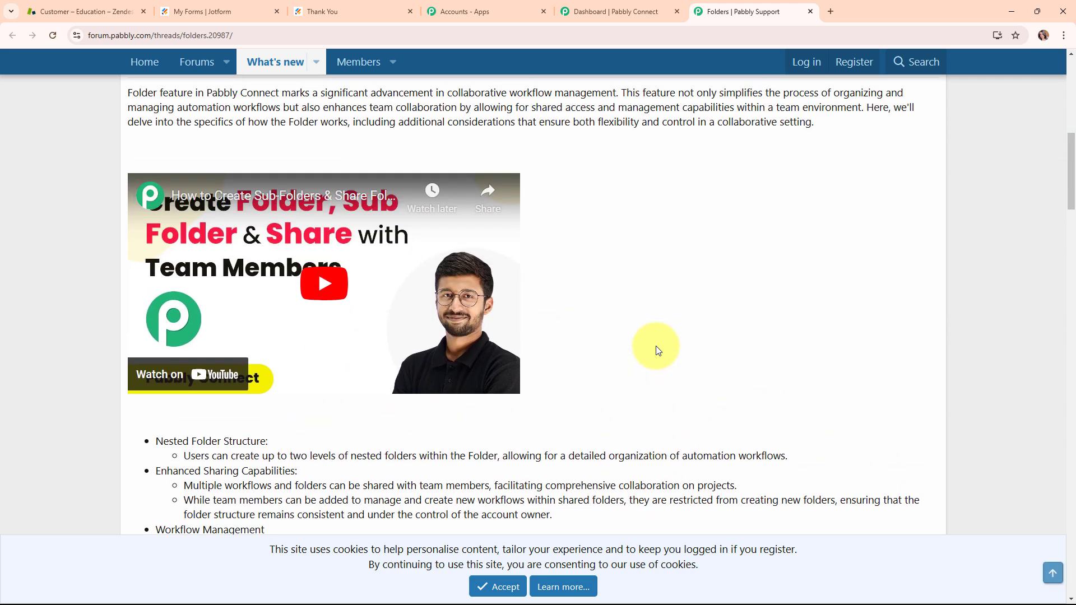
click(811, 12)
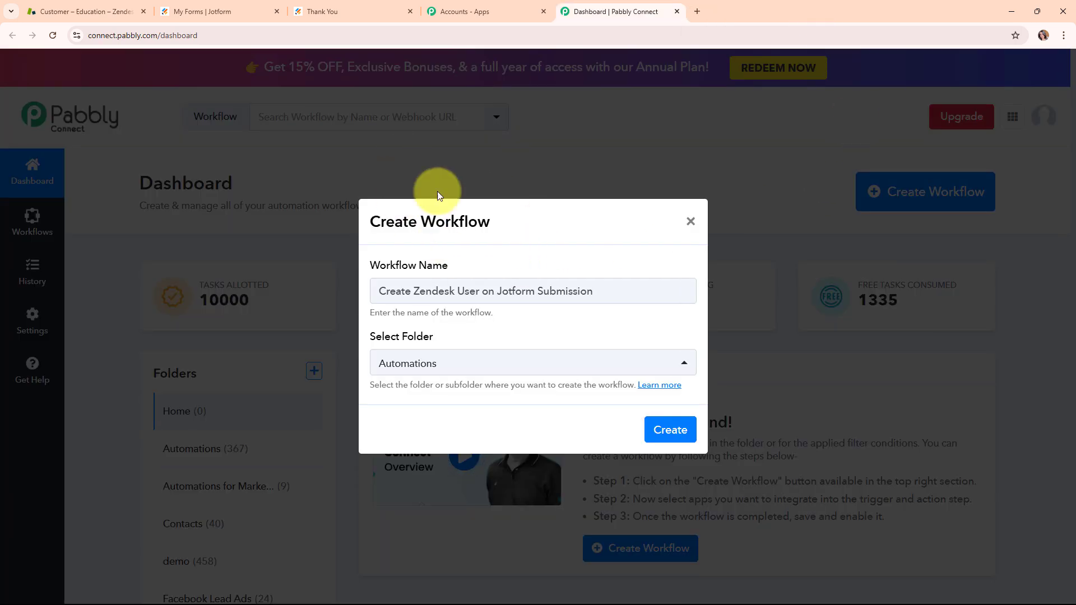
Step: Create the workflow and collapse its trigger step to review the trigger and action descriptions
click(673, 431)
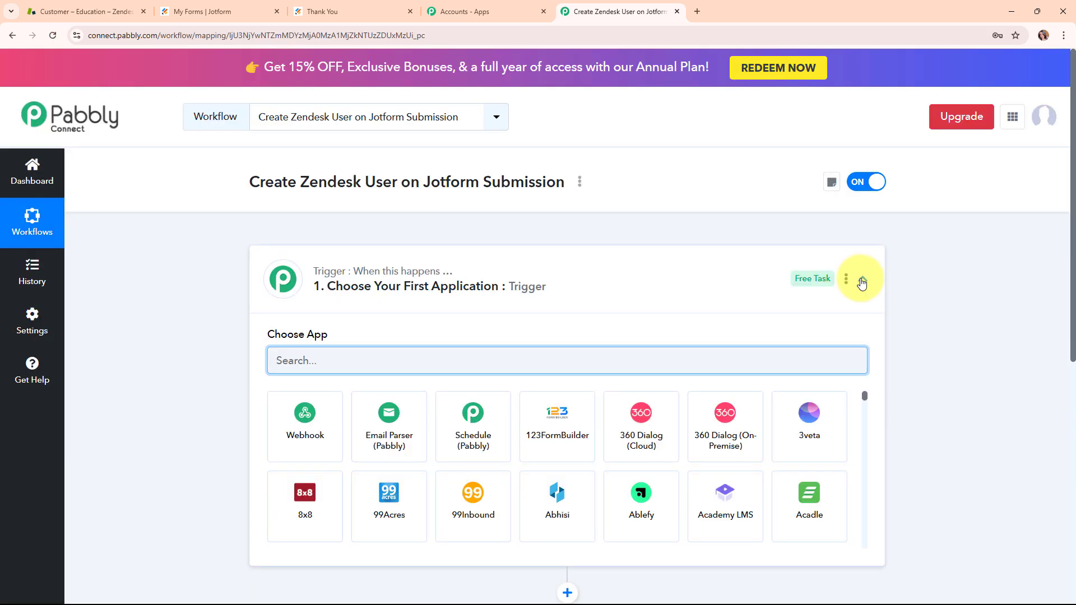
click(862, 280)
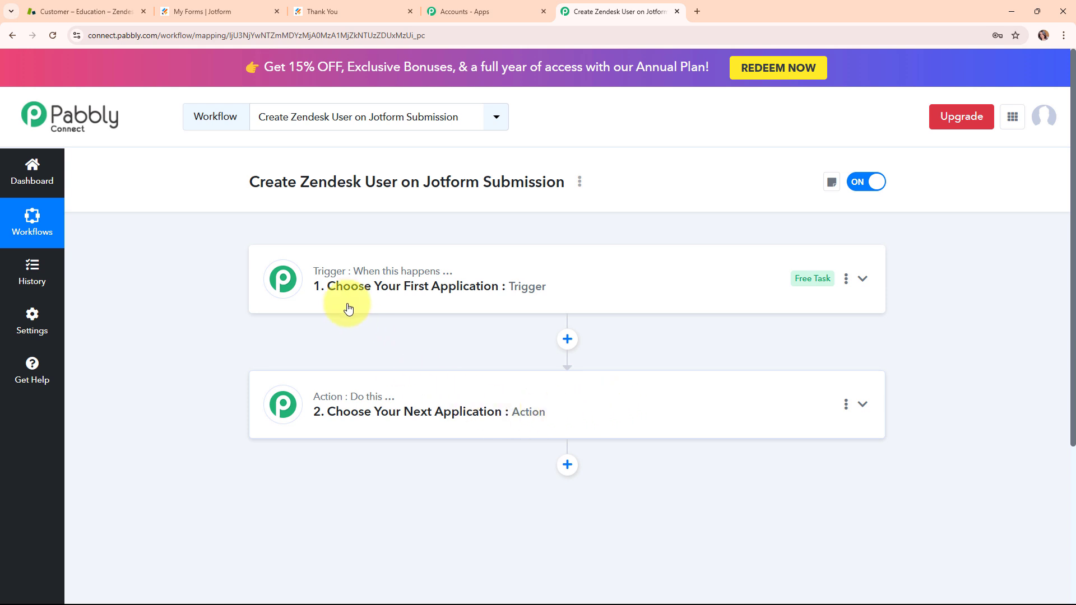
mouse_move(341, 277)
mouse_move(357, 401)
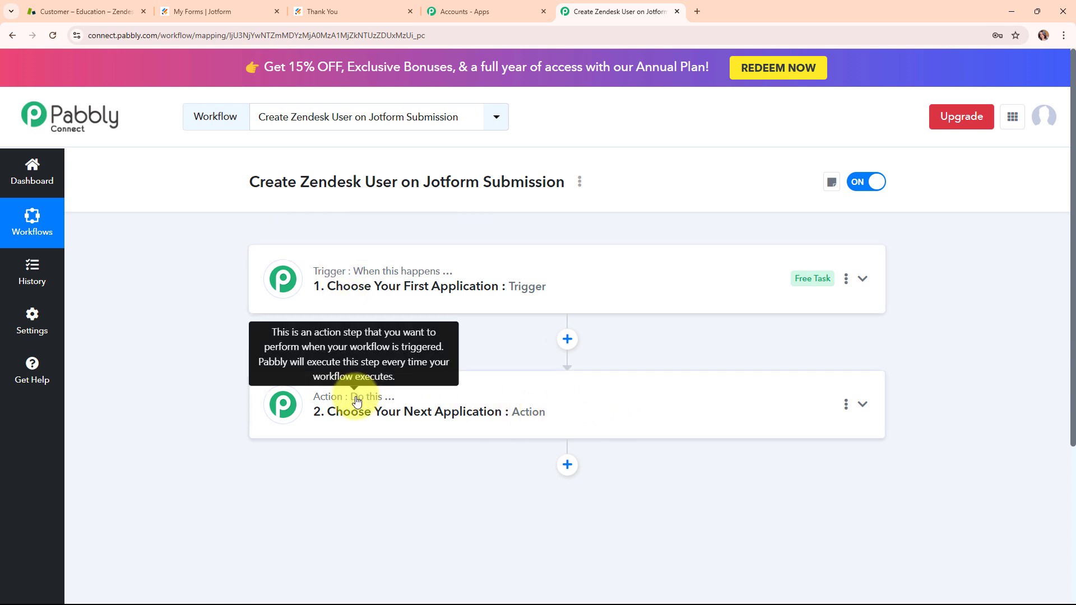
mouse_move(384, 280)
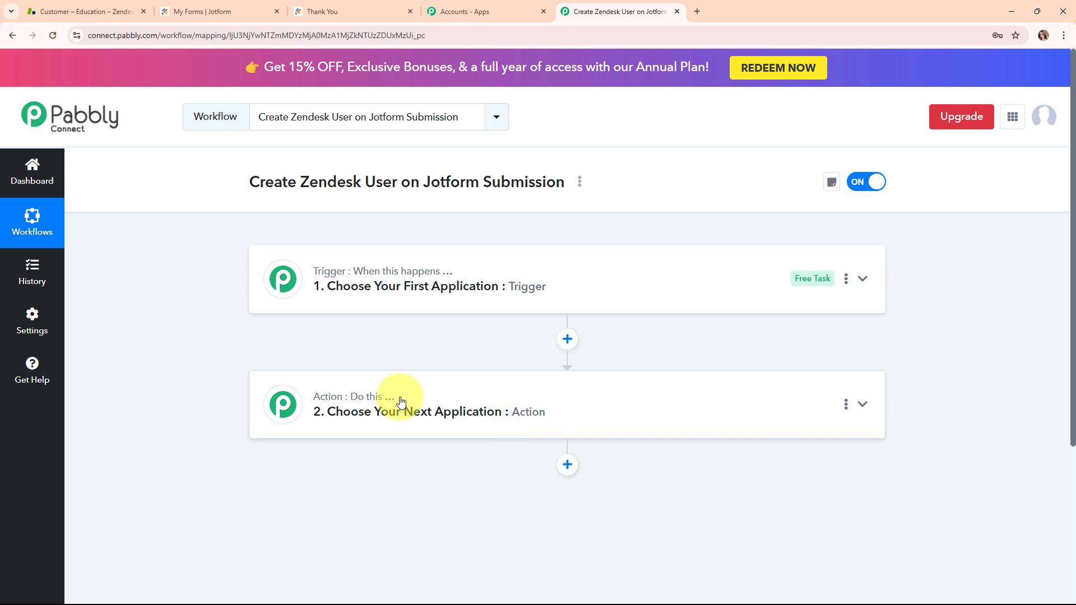
Step: Set the workflow's trigger app to Jotform with New Response as the trigger event
click(863, 285)
click(465, 350)
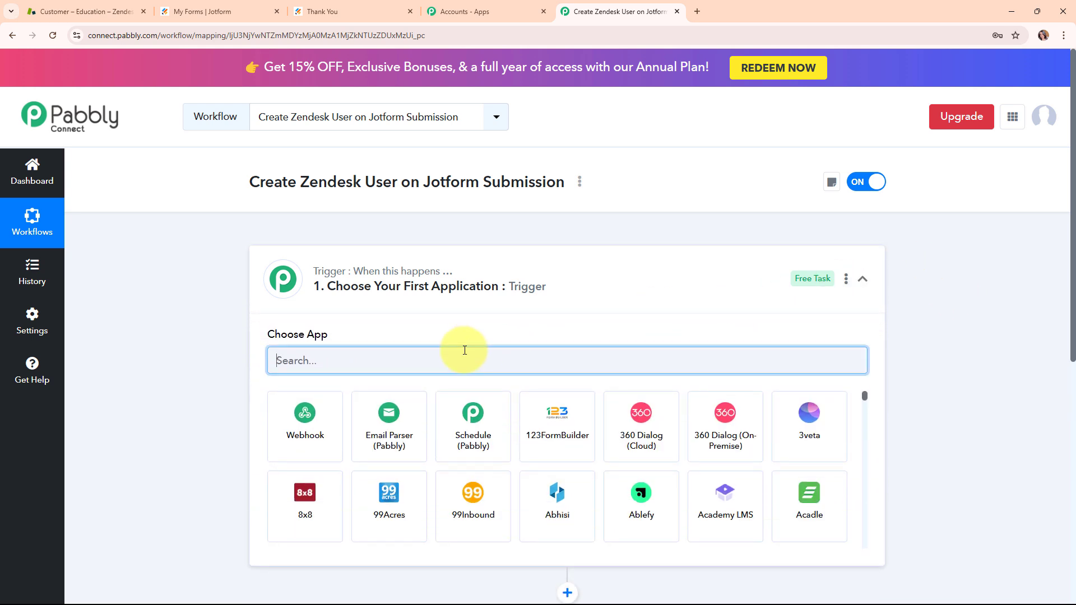
text(jot)
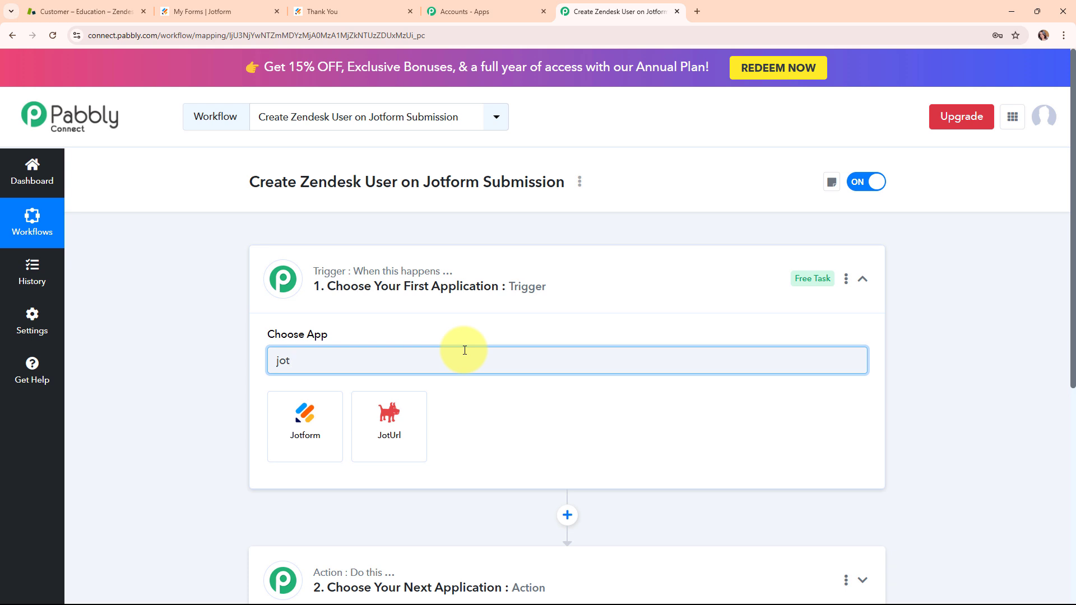
click(314, 429)
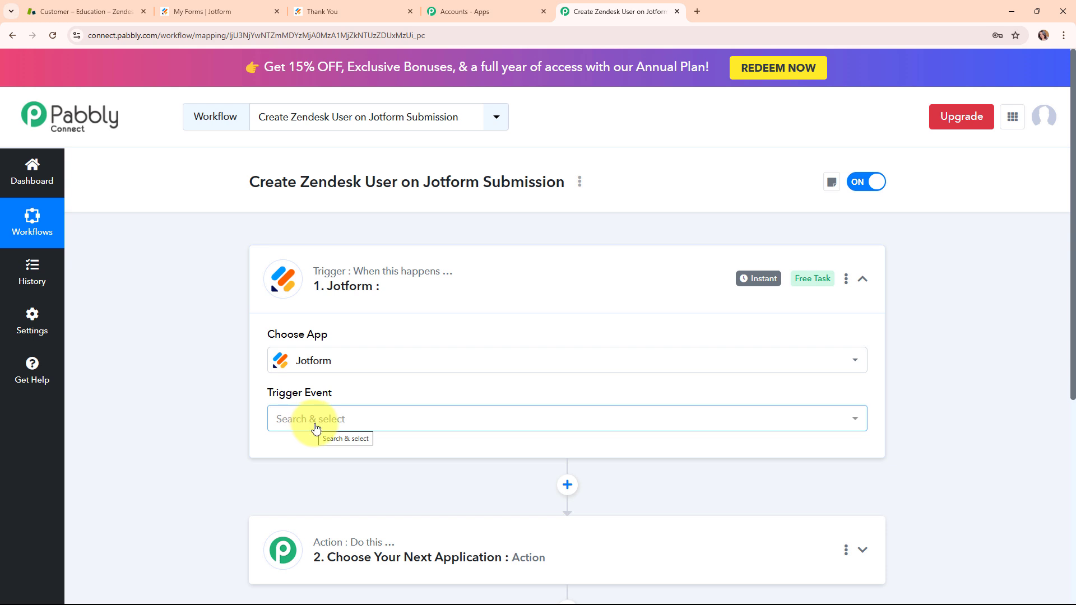
click(316, 429)
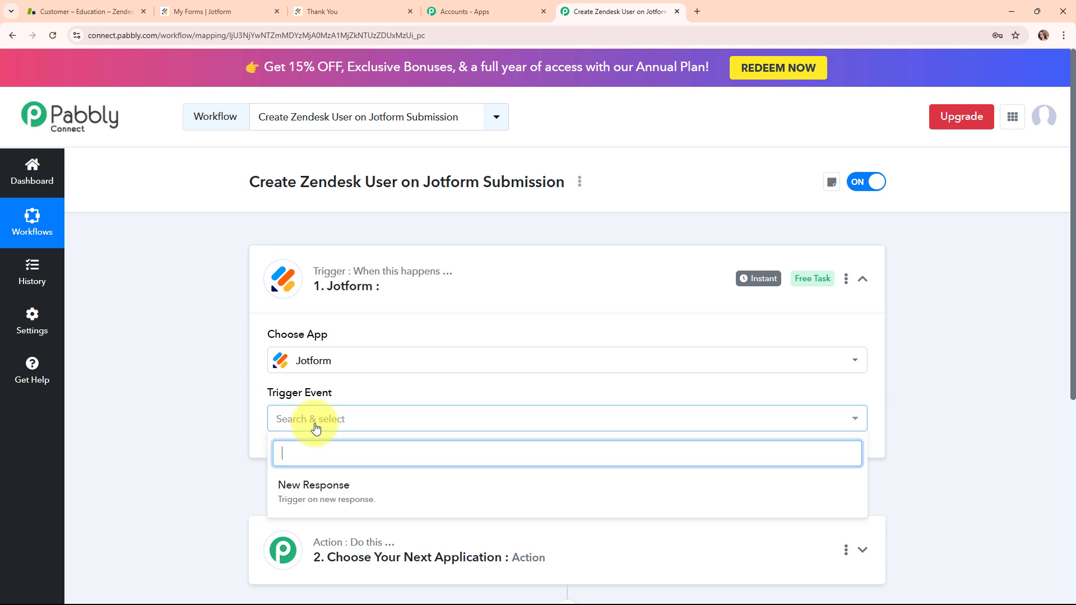
click(327, 498)
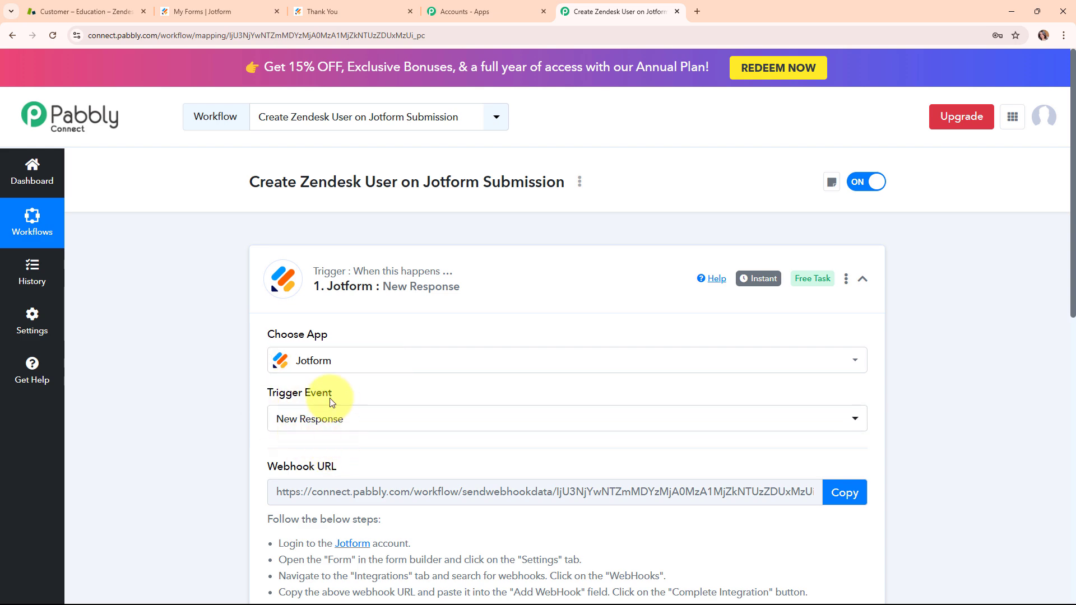
Step: Review the Jotform webhook setup instructions and copy the trigger's webhook URL
scroll(493, 445, down, 3)
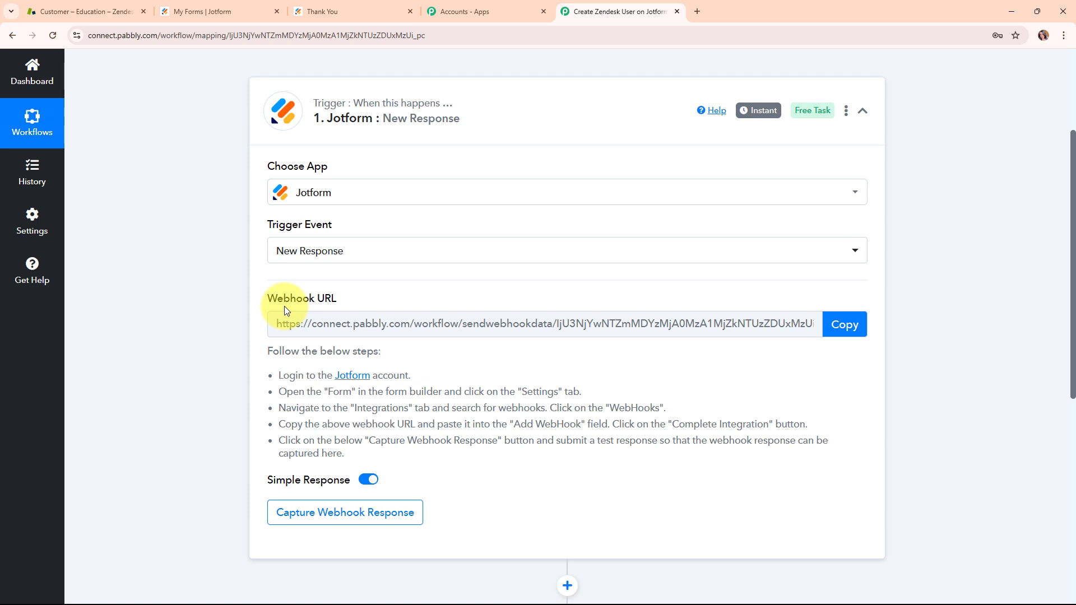
drag(280, 374, 385, 465)
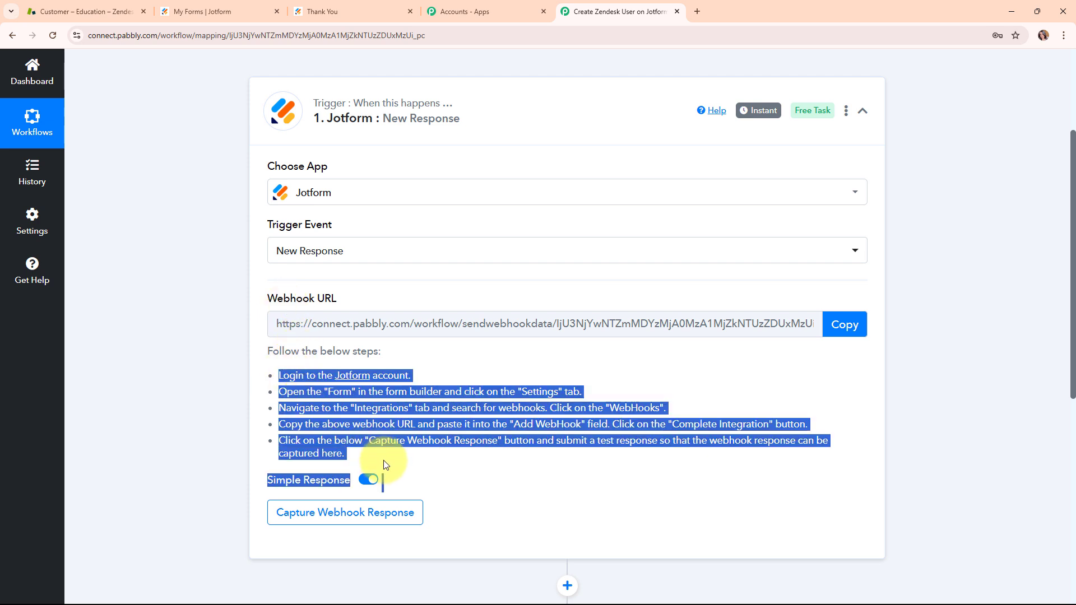
click(401, 460)
click(837, 332)
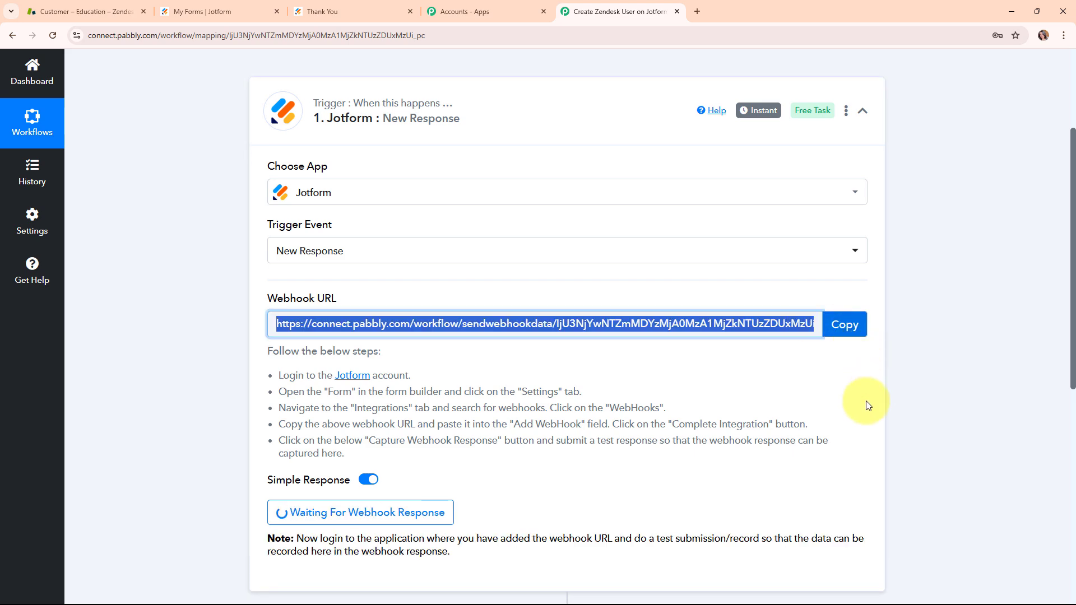
Step: Switch to Jotform and open the Service Inquiry Form in the form builder
click(248, 7)
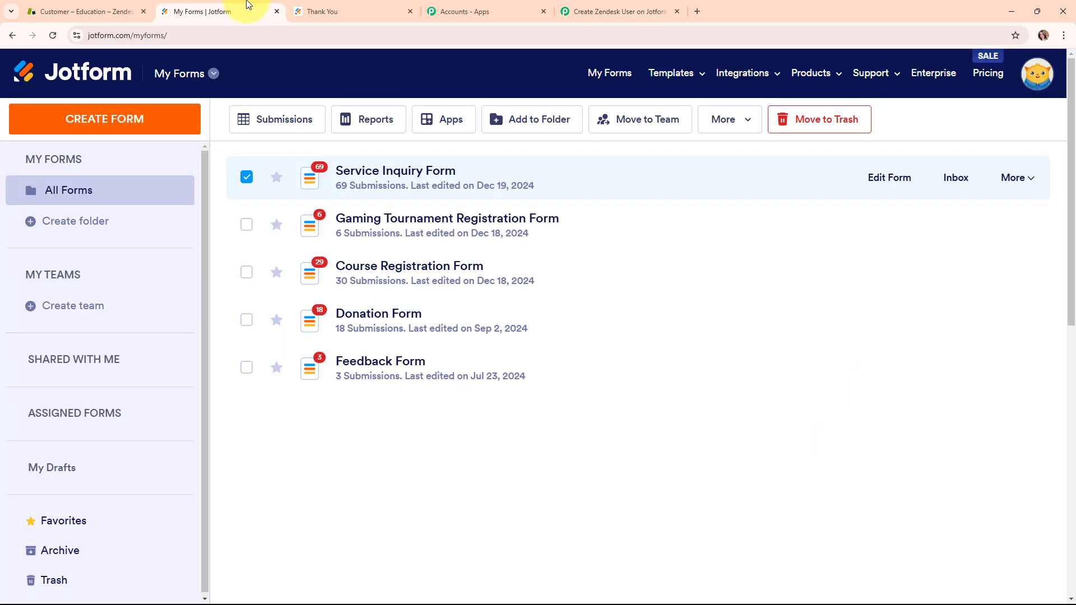
click(247, 177)
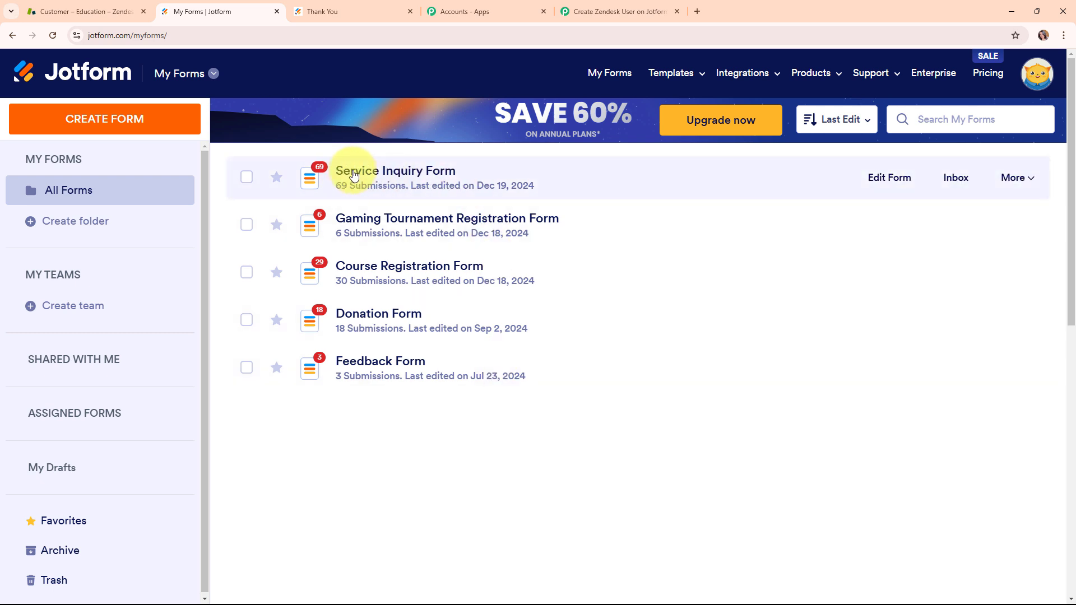
click(444, 170)
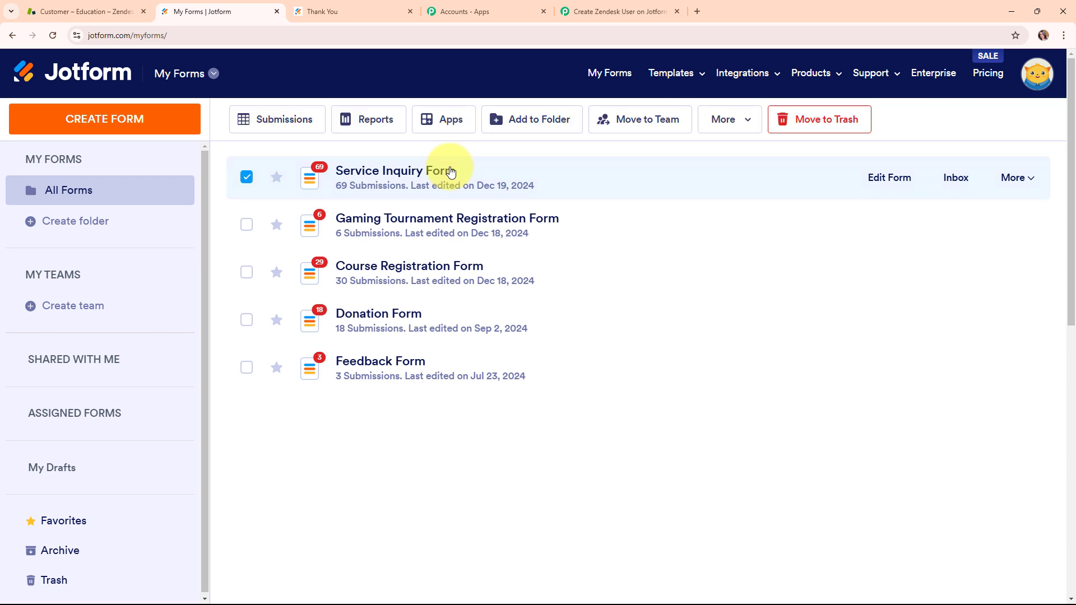
click(863, 177)
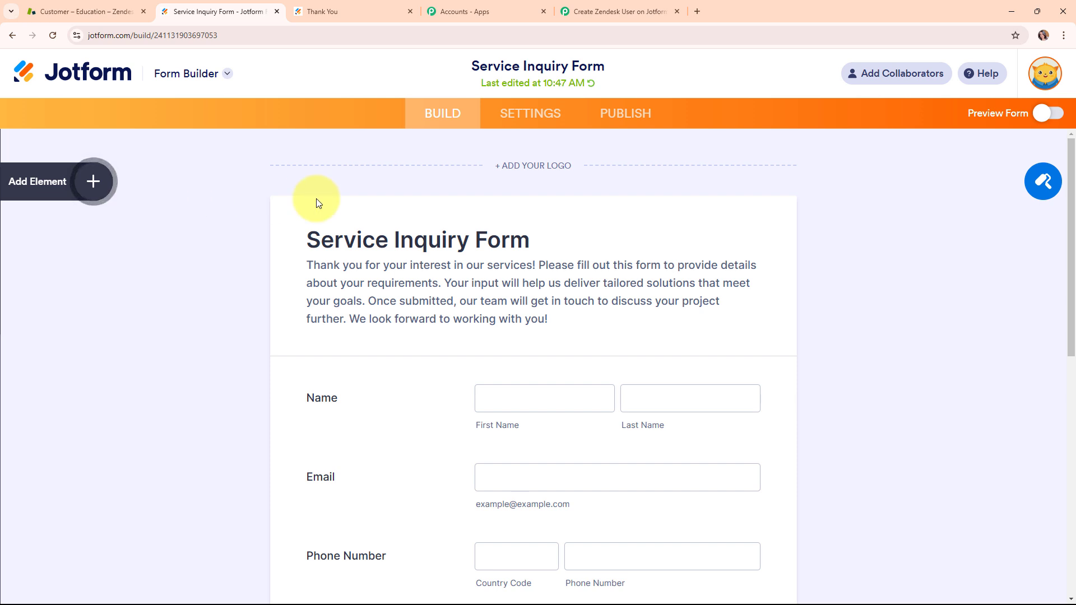
Step: Open the form's existing Webhooks integration for editing
click(552, 113)
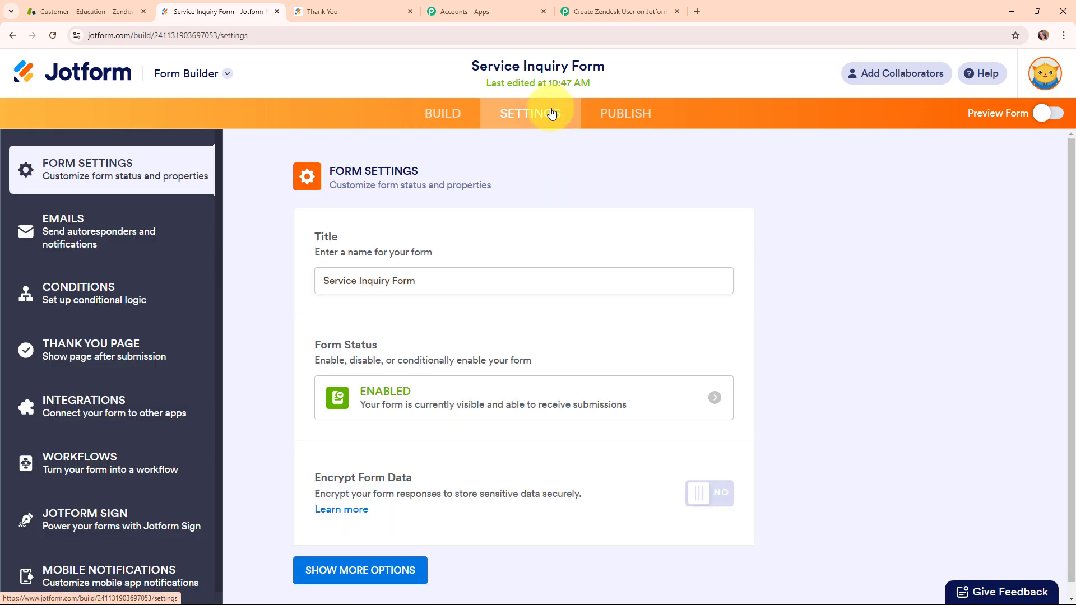
click(108, 407)
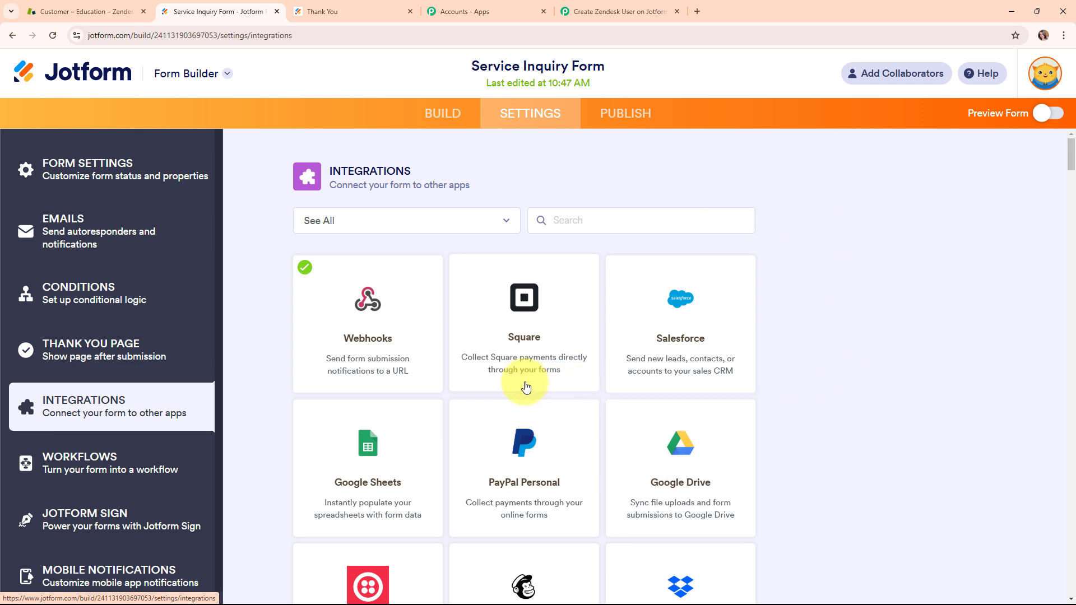
click(398, 372)
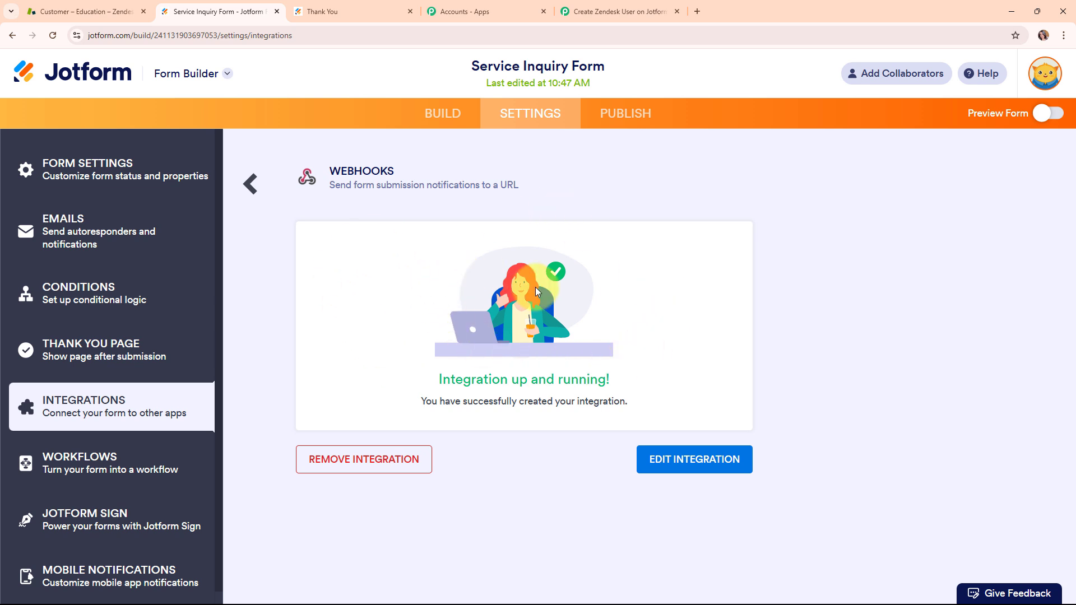
click(701, 447)
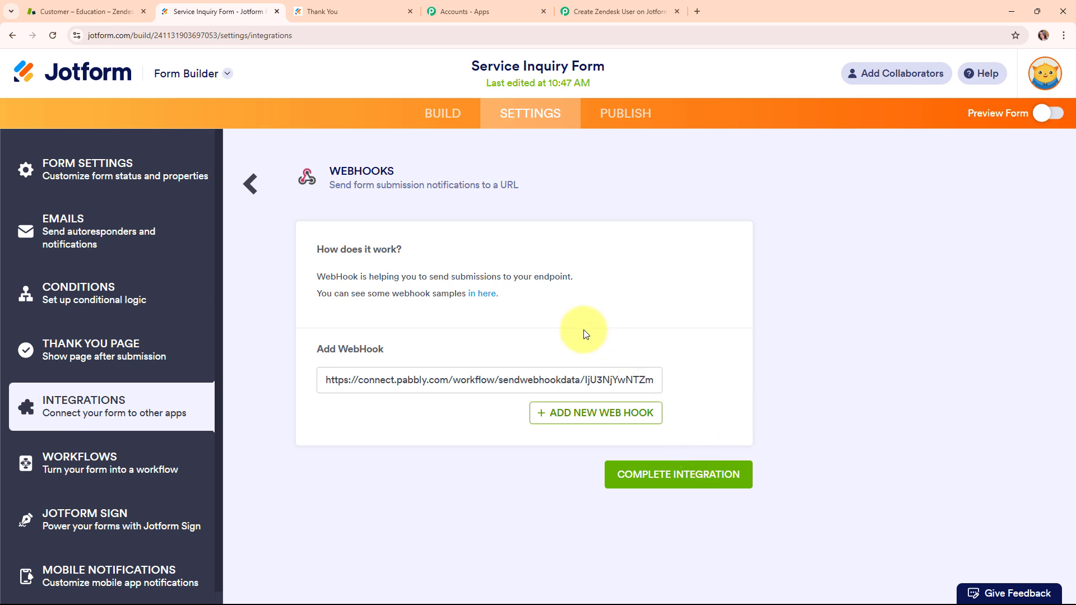
Step: Replace the integration's webhook address with the copied Pabbly webhook URL and complete the integration
click(452, 381)
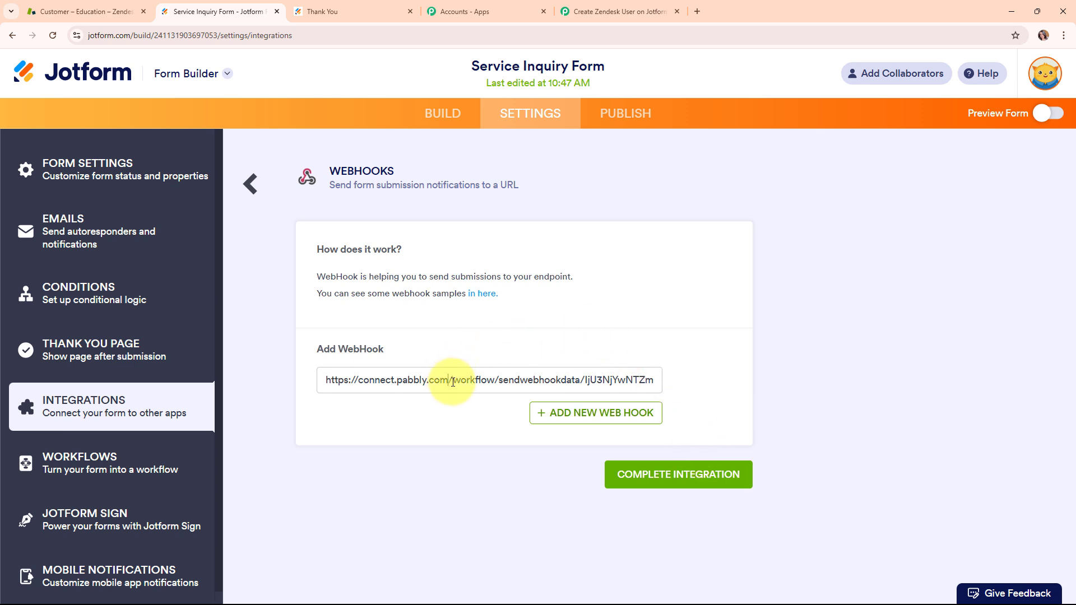
key(ctrl+a)
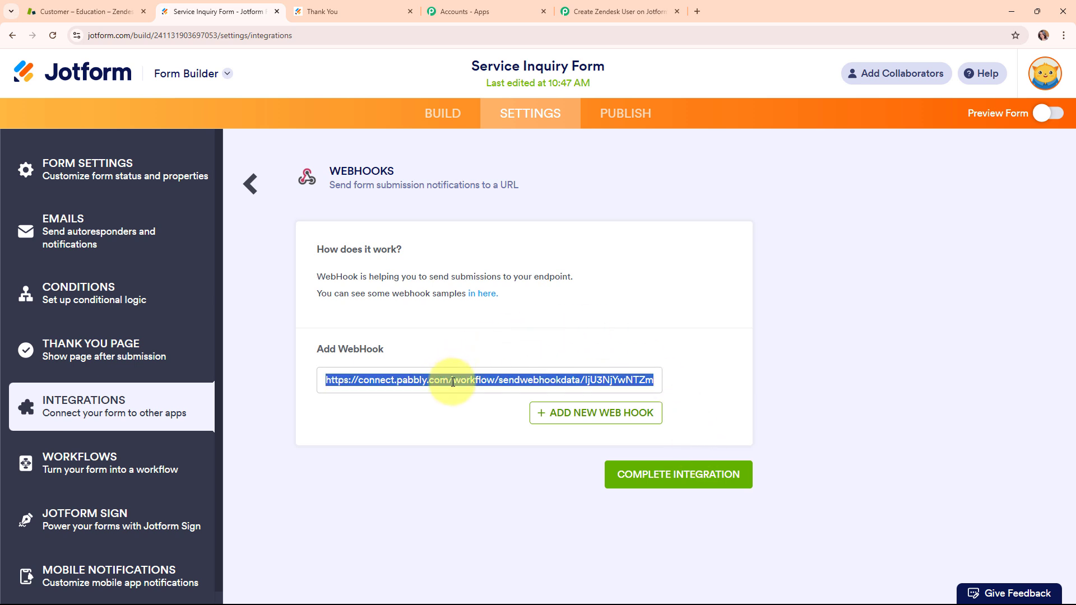
key(BackSpace)
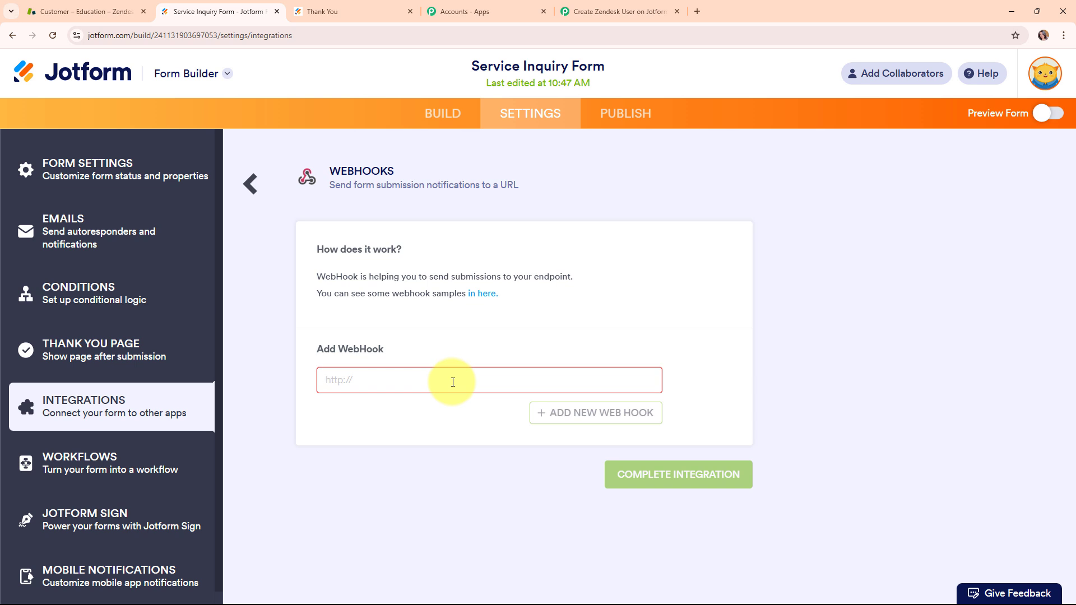
key(ctrl+v)
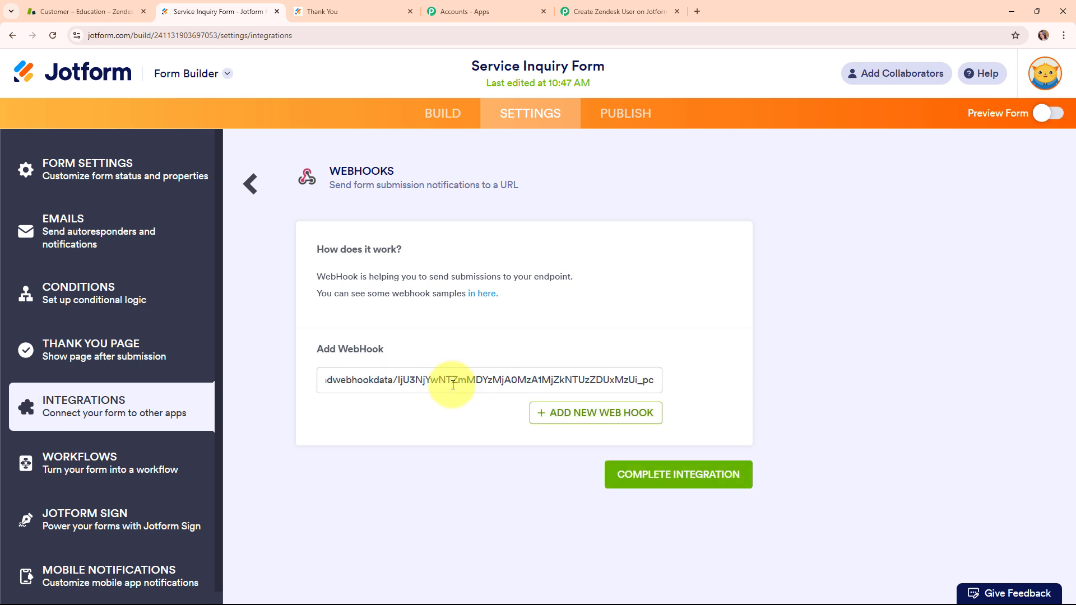
click(661, 478)
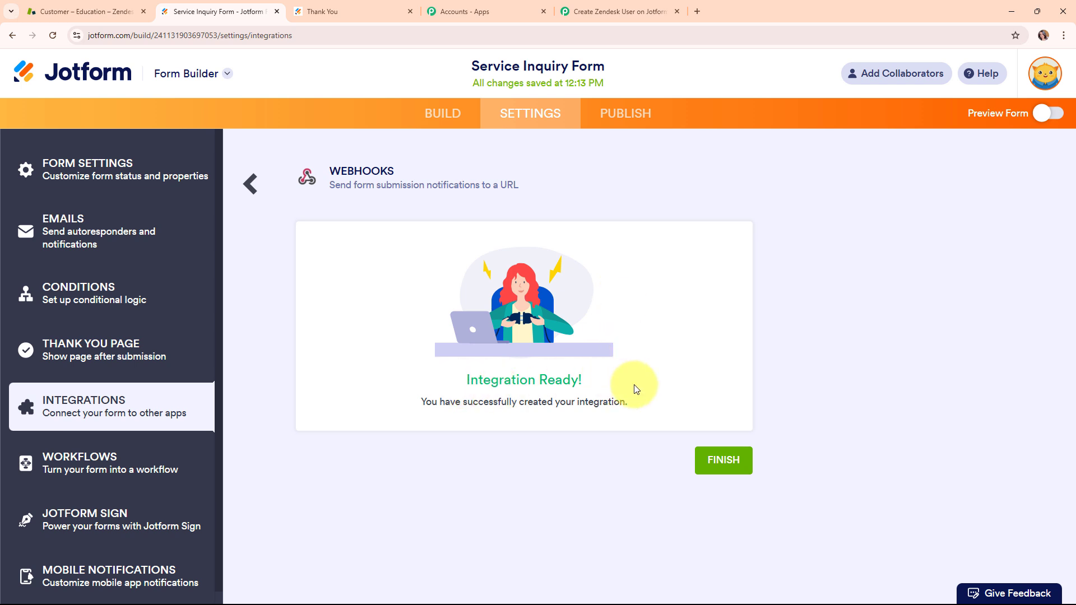
click(723, 461)
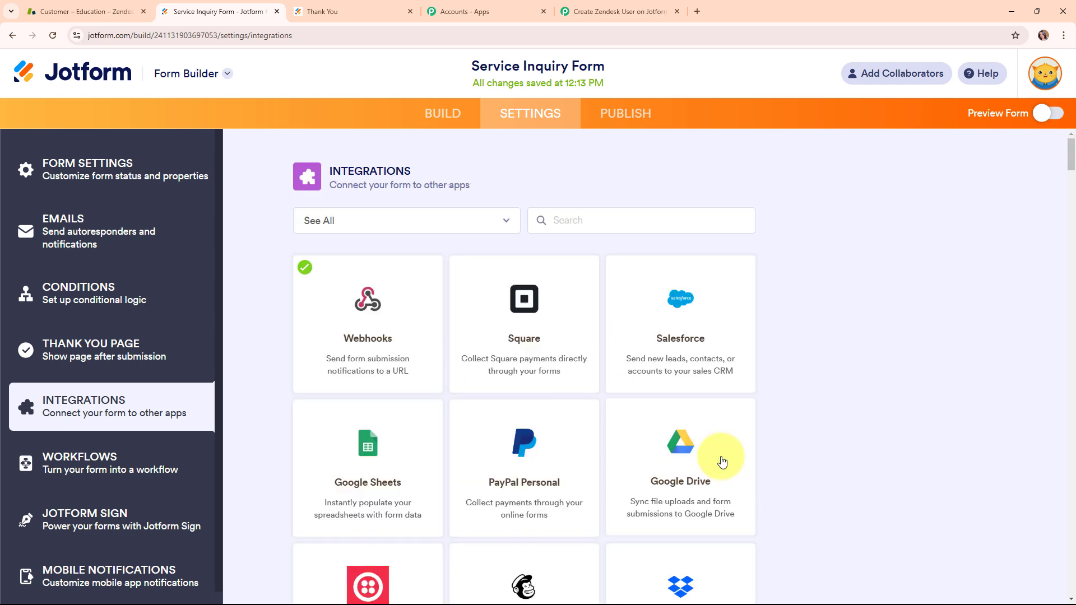
Step: Open the published Service Inquiry Form in a new tab and check the trigger's webhook capture status in Pabbly Connect
click(606, 114)
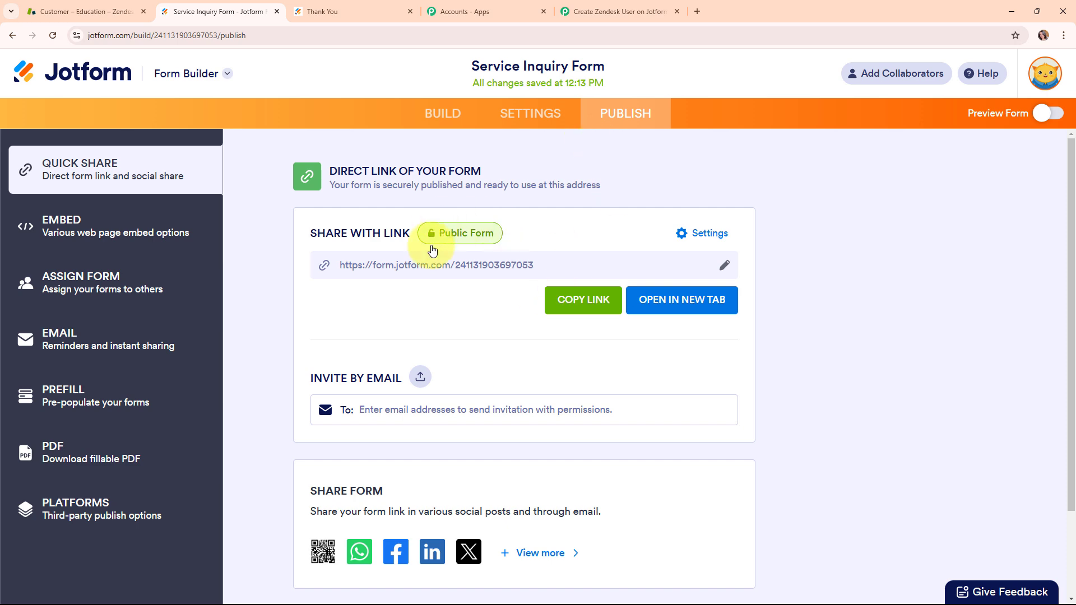
click(686, 303)
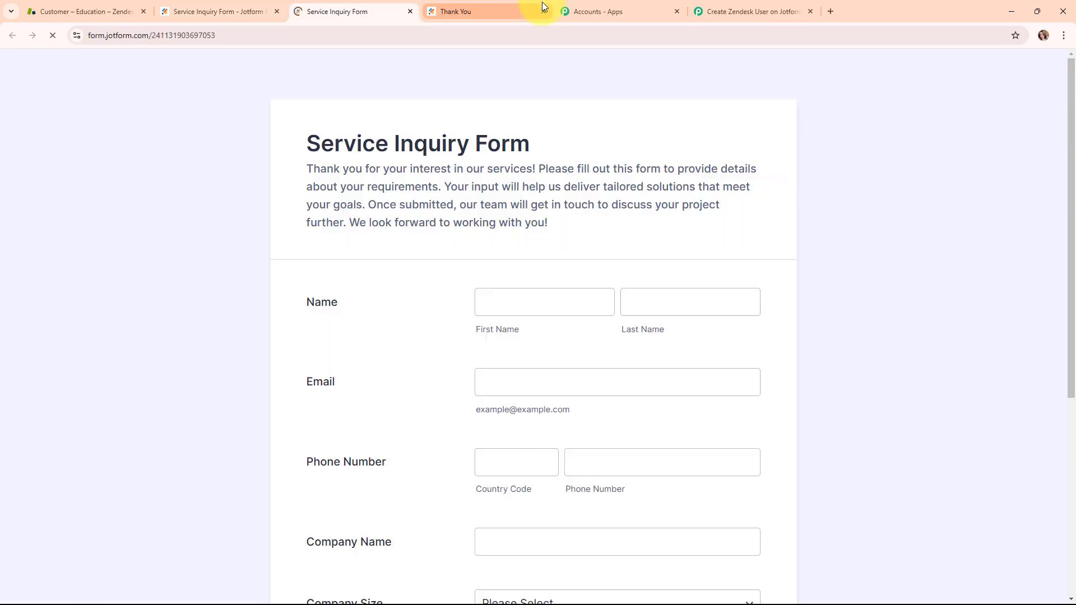
click(583, 12)
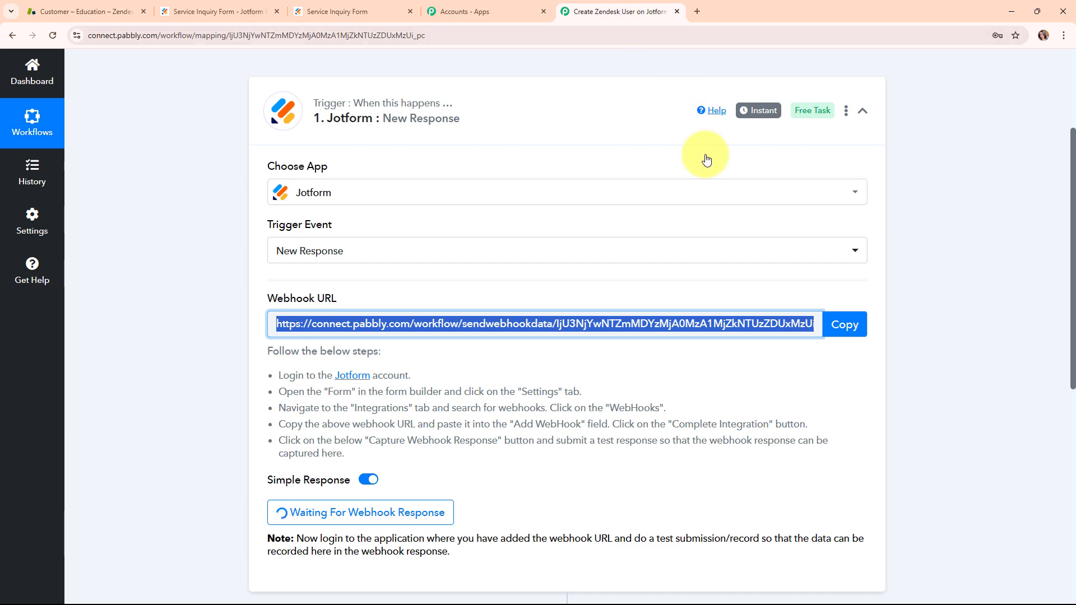
scroll(471, 451, down, 4)
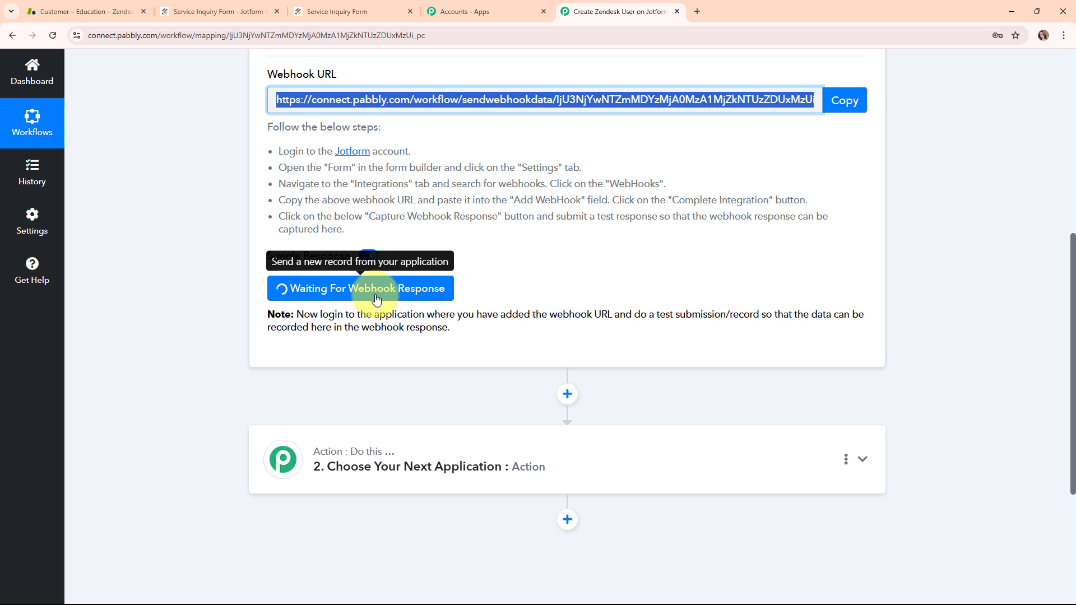
Step: Fill the Service Inquiry Form with test contact details, XYZ Company, size 51-200, service Graphic Design and demo Yes, and submit it
click(337, 10)
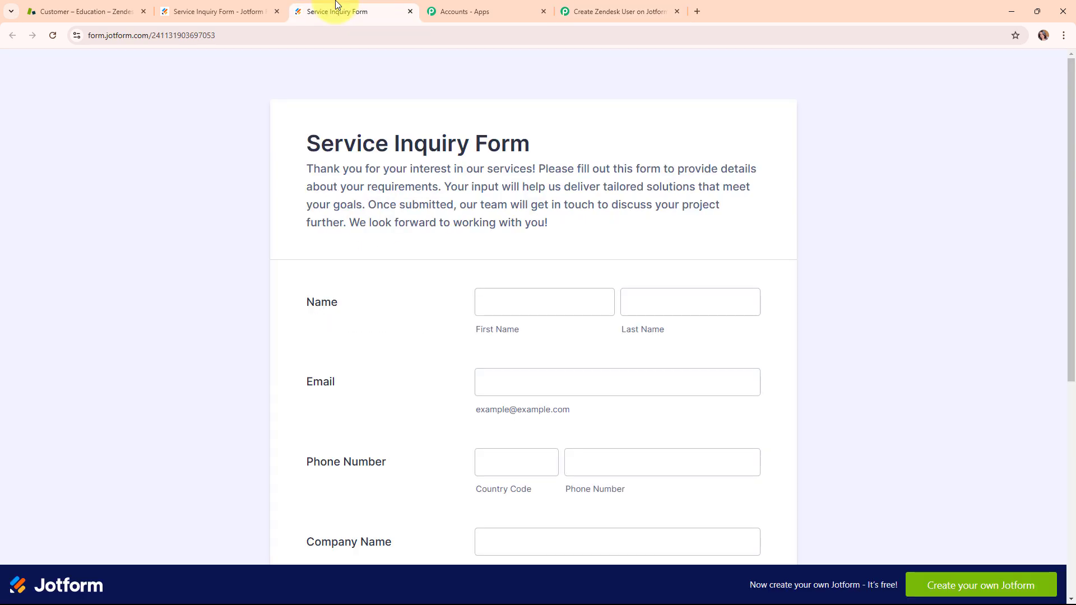
scroll(853, 232, down, 3)
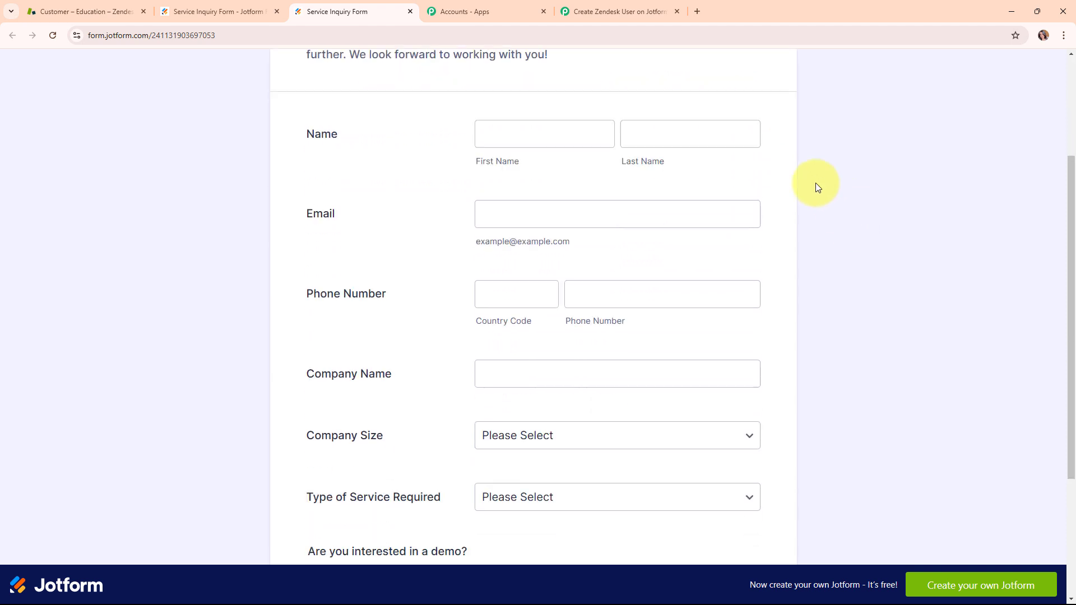
click(520, 132)
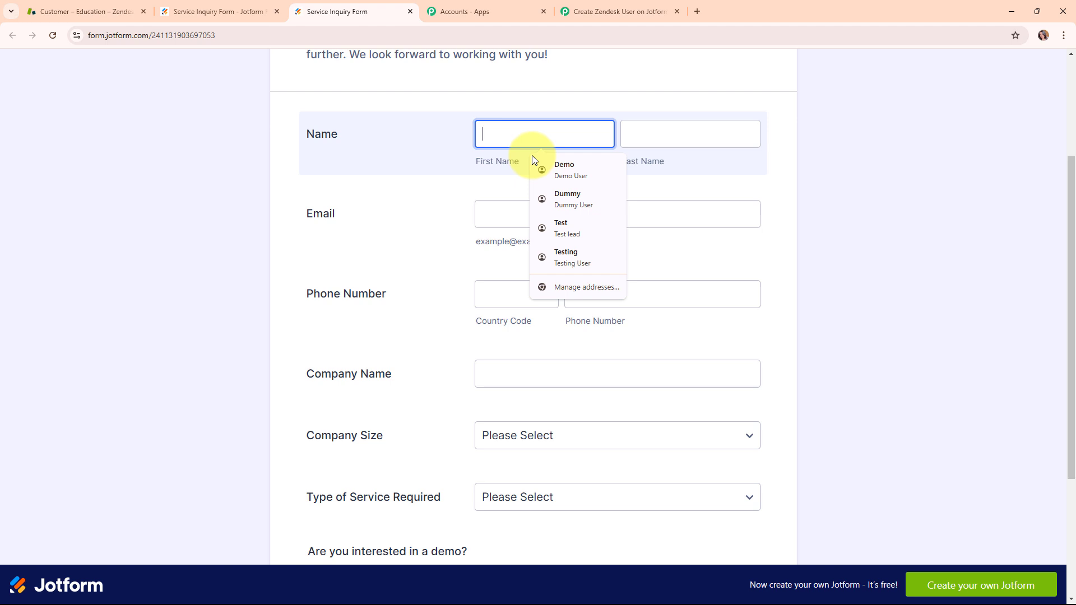
click(563, 227)
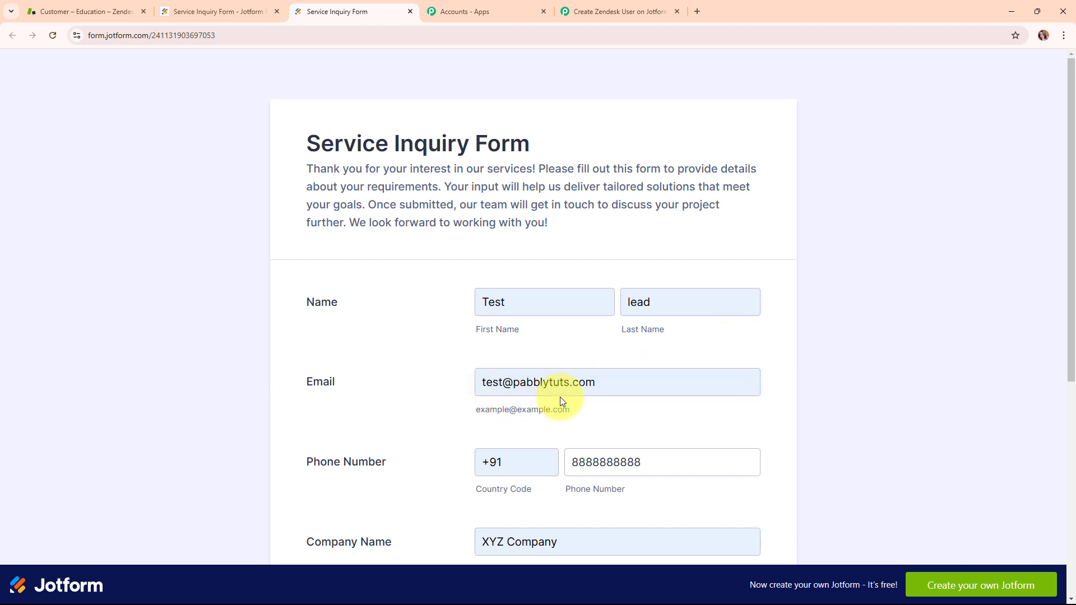
scroll(575, 401, down, 2)
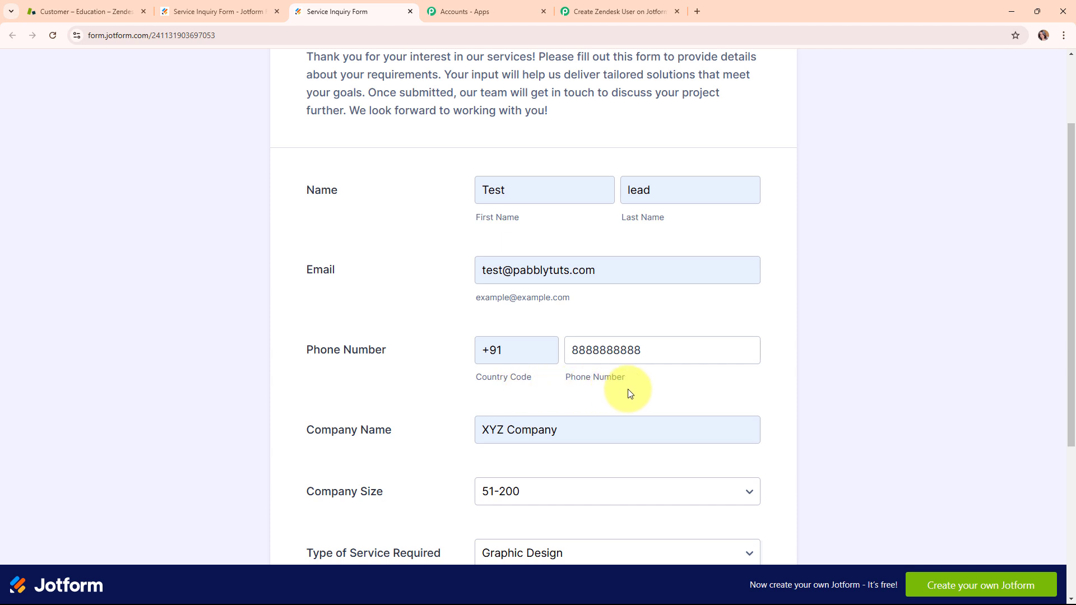
scroll(630, 393, down, 2)
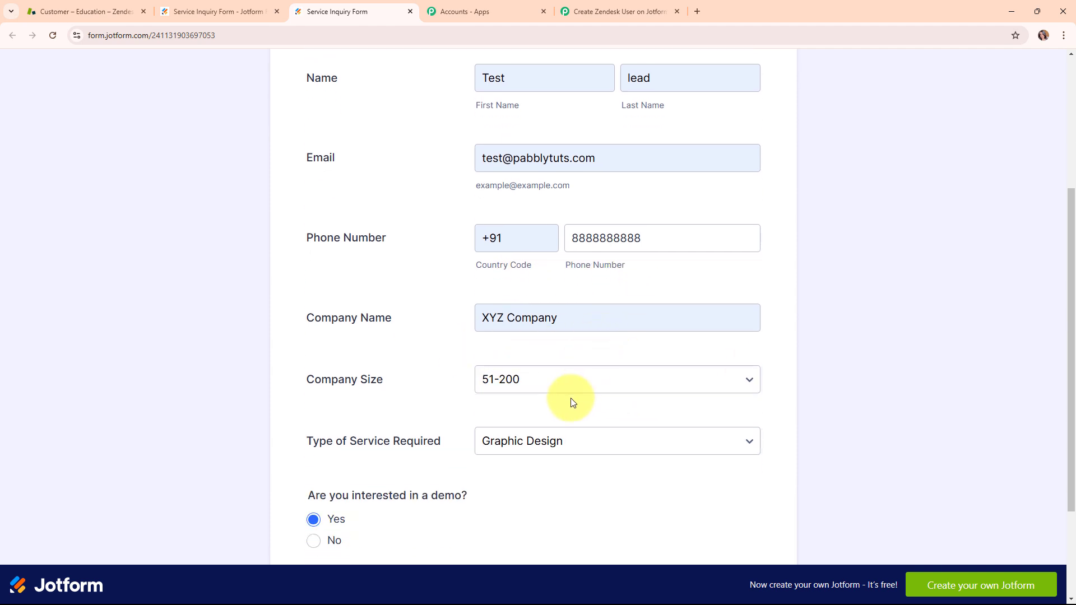
click(572, 442)
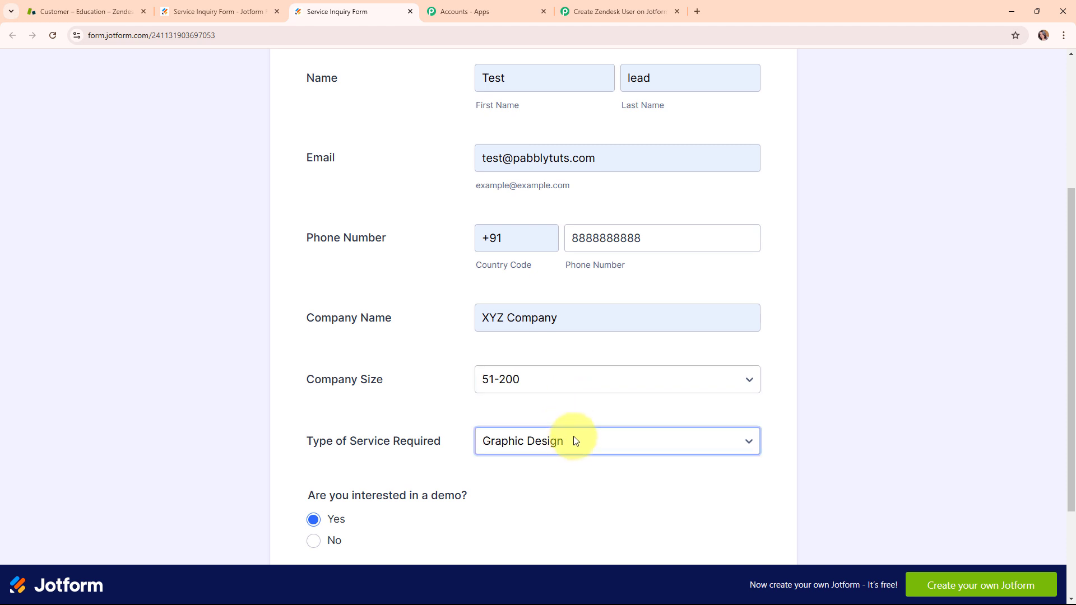
scroll(702, 396, down, 2)
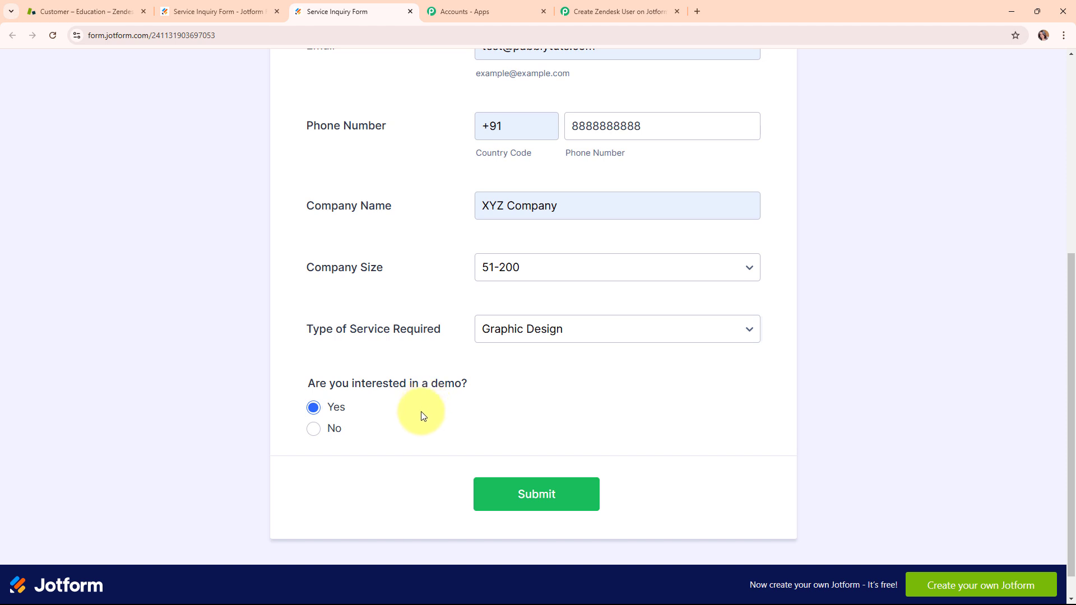
click(529, 510)
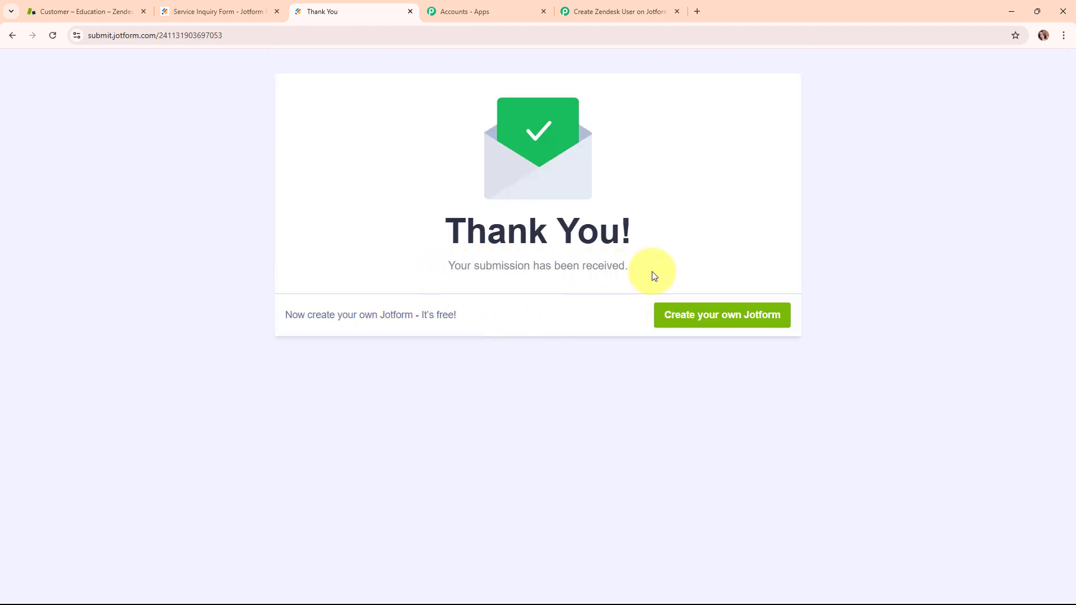
Step: Switch to the Pabbly Connect workflow and check the phone, email and name fields in the trigger's captured response
click(608, 5)
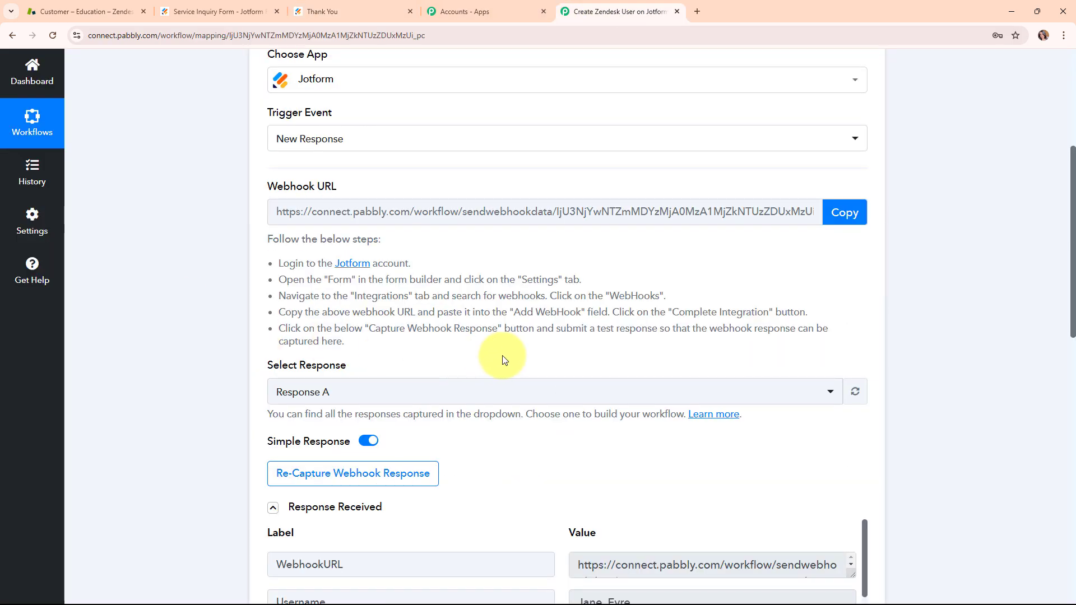
scroll(502, 359, down, 2)
scroll(502, 370, down, 5)
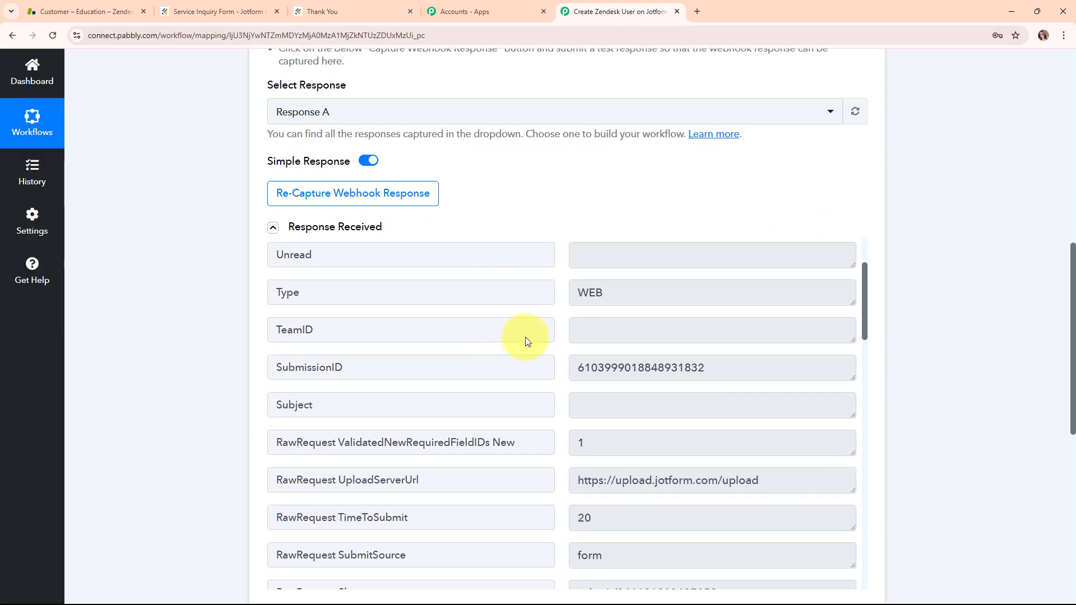
scroll(603, 331, up, 2)
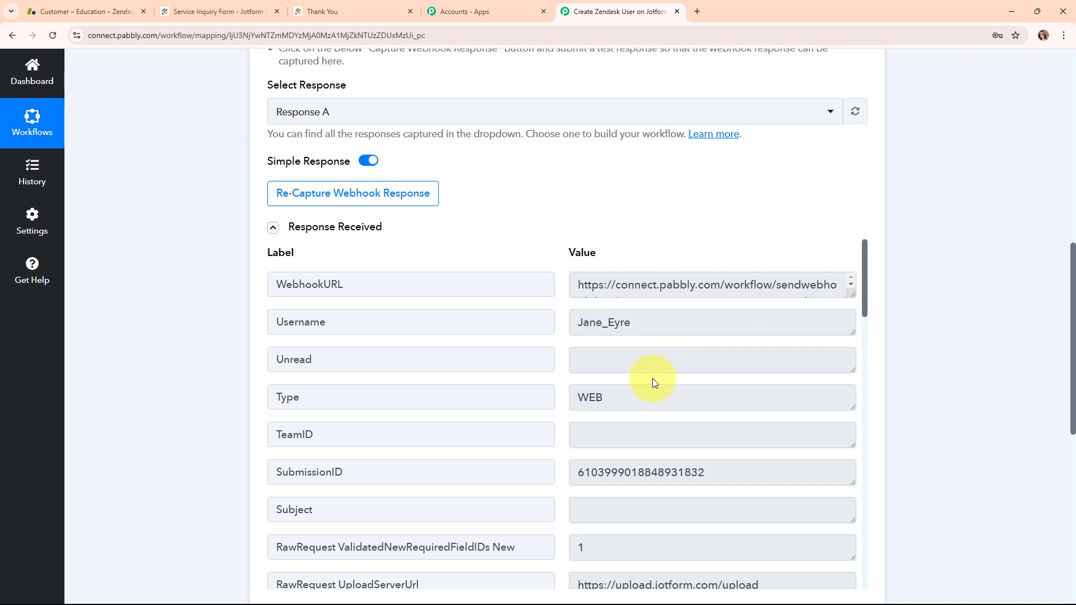
scroll(652, 379, down, 1)
scroll(652, 381, down, 6)
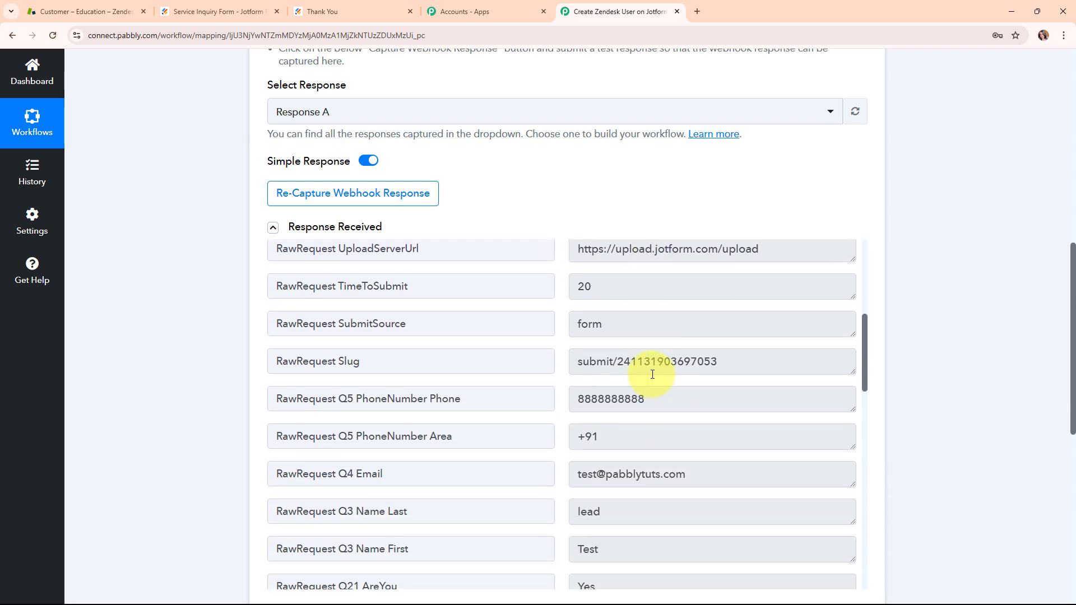
click(652, 374)
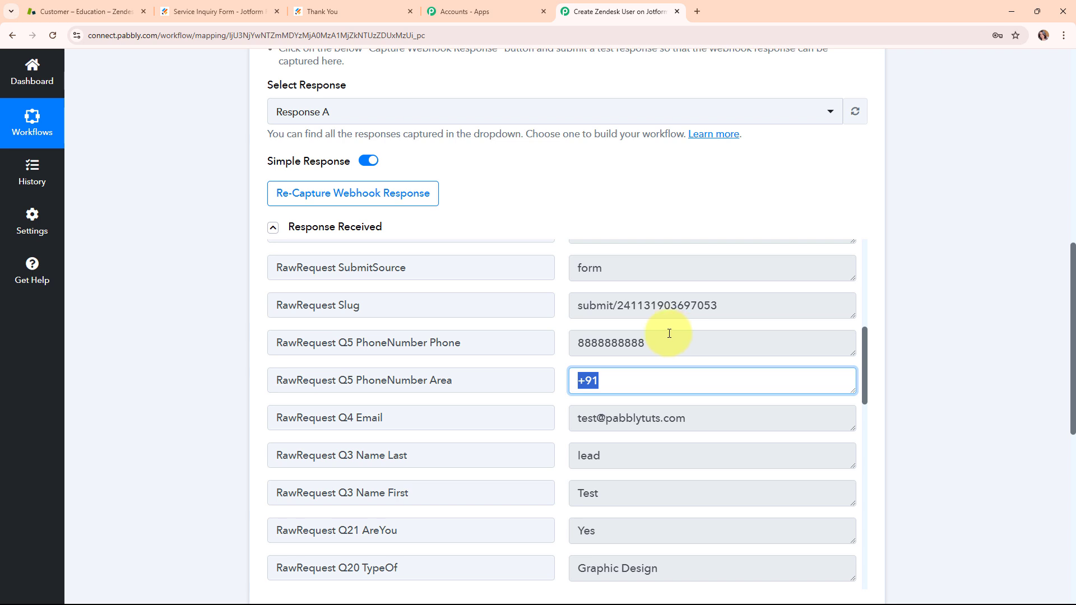
click(644, 415)
click(620, 463)
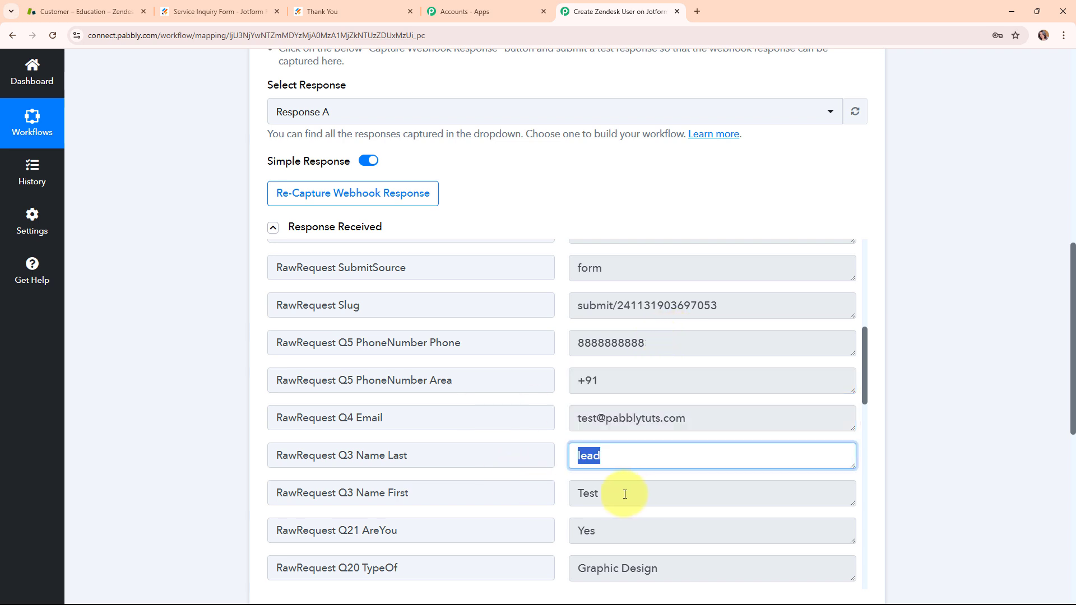
click(625, 493)
Step: Review the captured demo answer, service type, company size and company name, plus the remaining response fields
scroll(644, 471, down, 3)
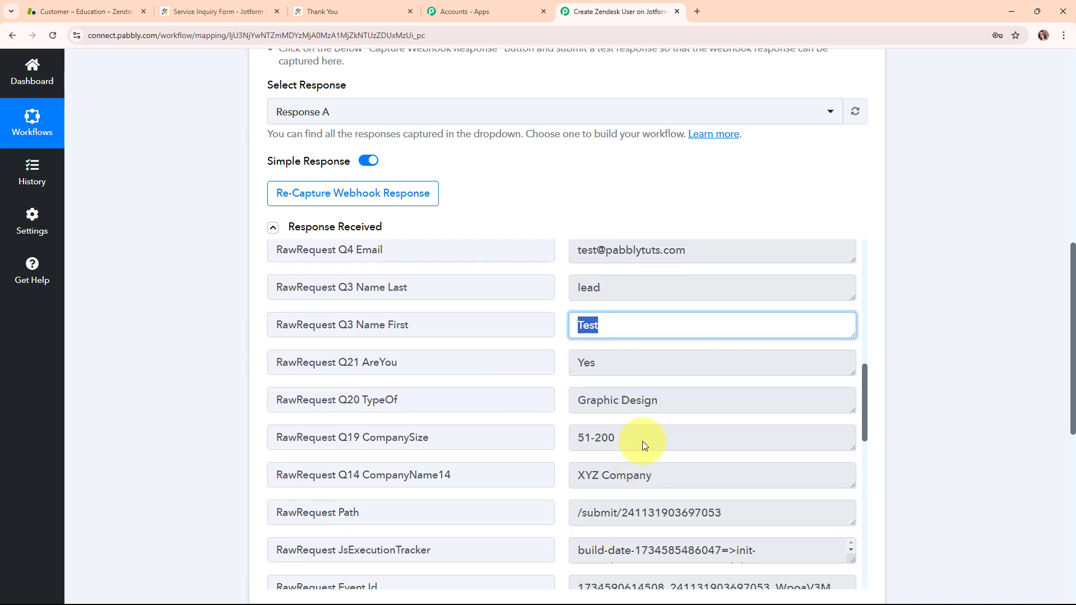
click(632, 361)
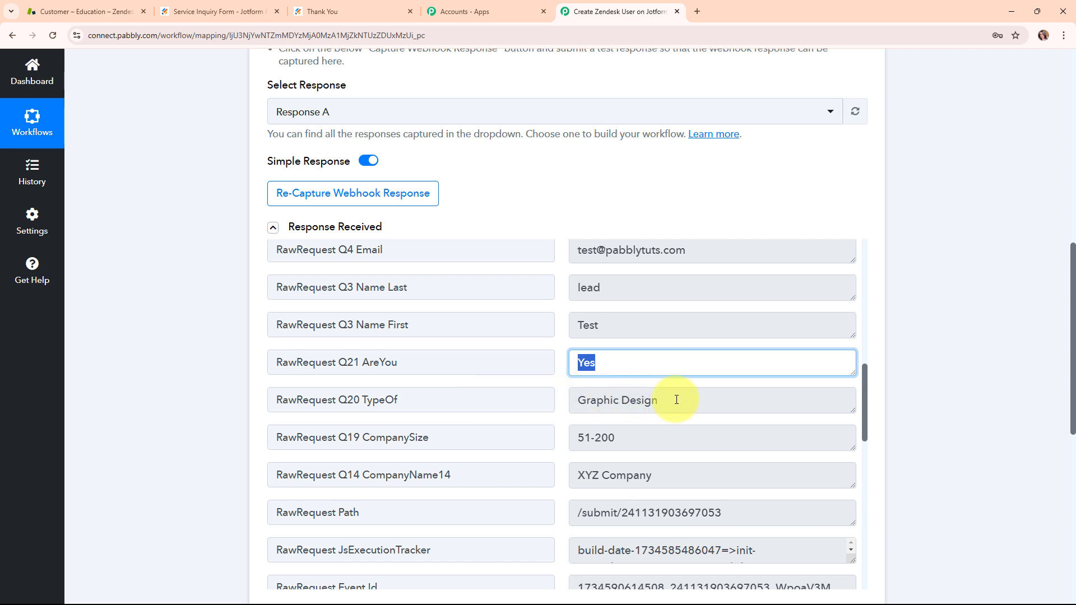
drag(676, 399, 557, 399)
click(580, 448)
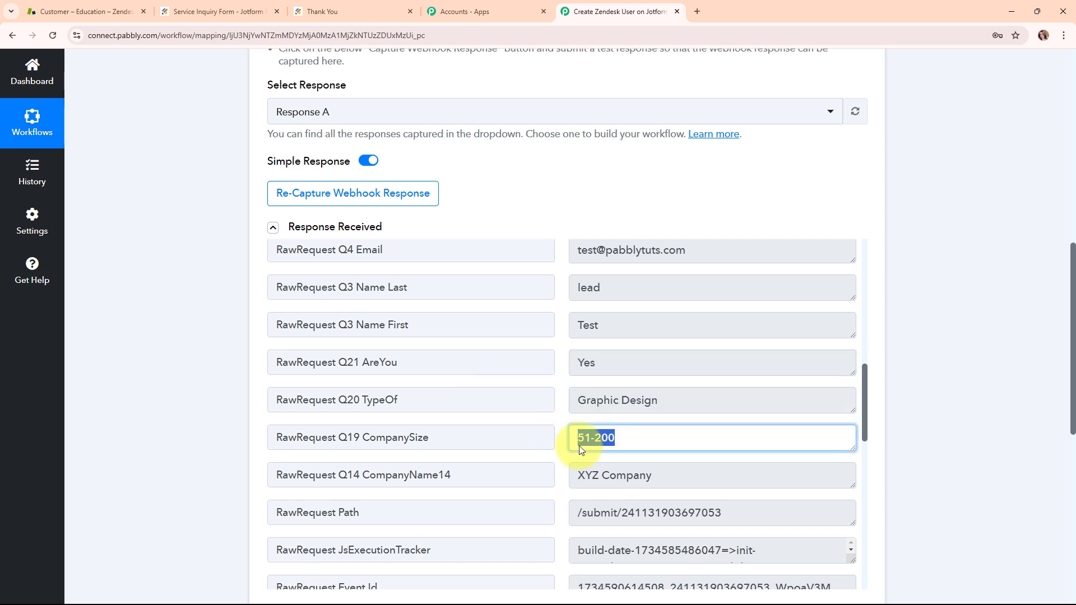
click(583, 475)
scroll(706, 443, down, 4)
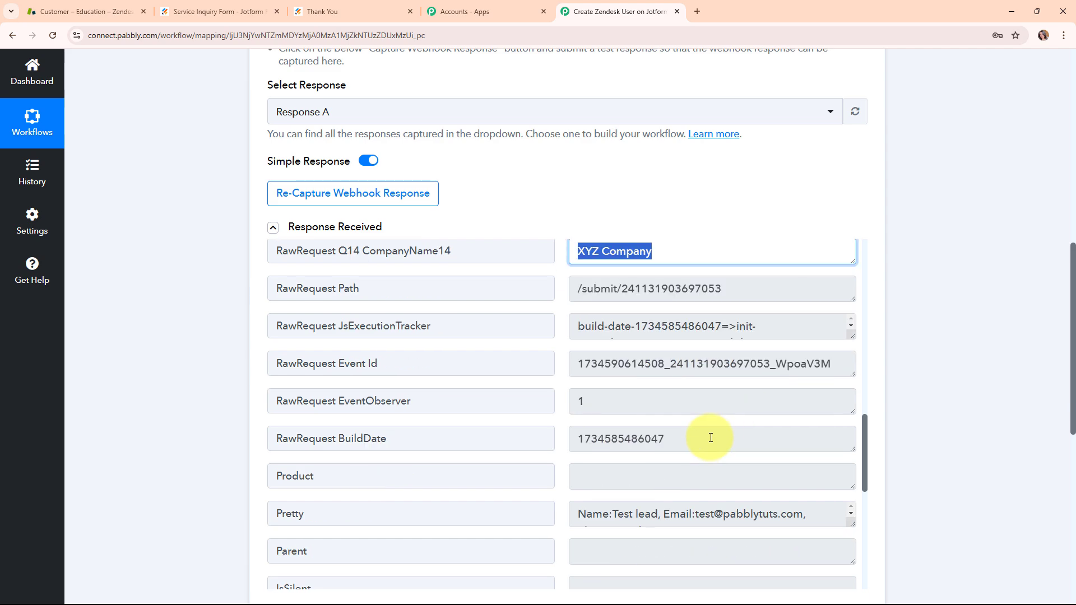
scroll(711, 437, down, 8)
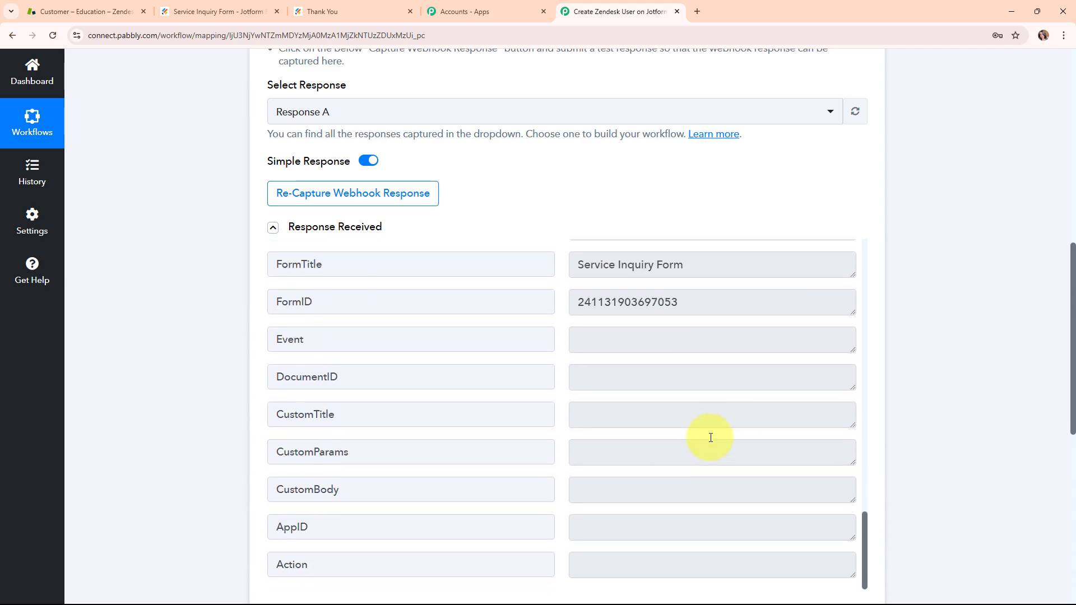
scroll(888, 277, up, 8)
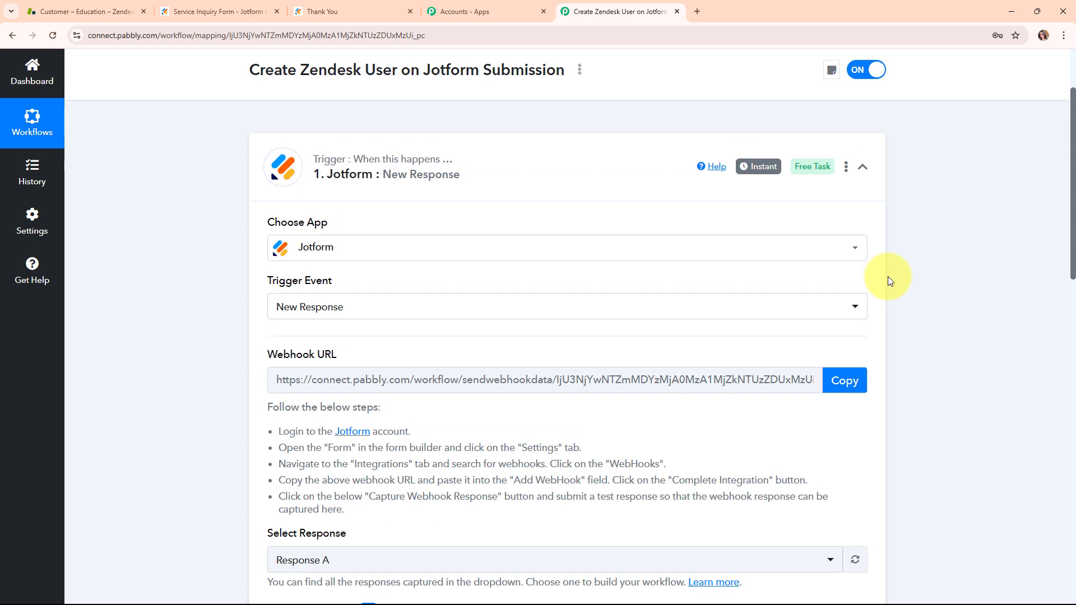
Step: Collapse the Jotform trigger and set the action step to Zendesk with the Create User event
scroll(888, 280, up, 2)
click(884, 289)
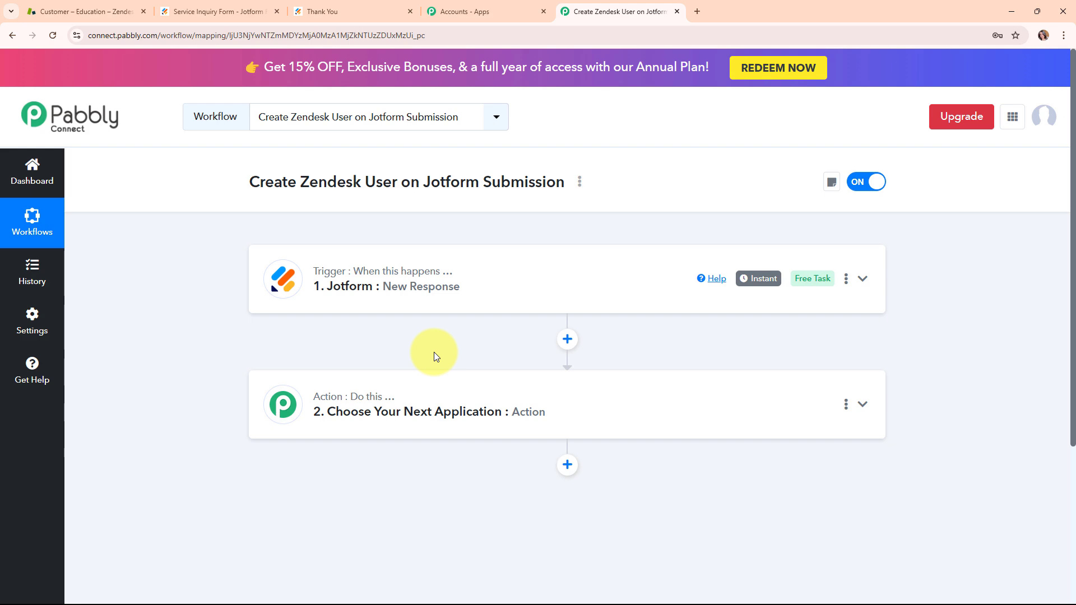
click(447, 399)
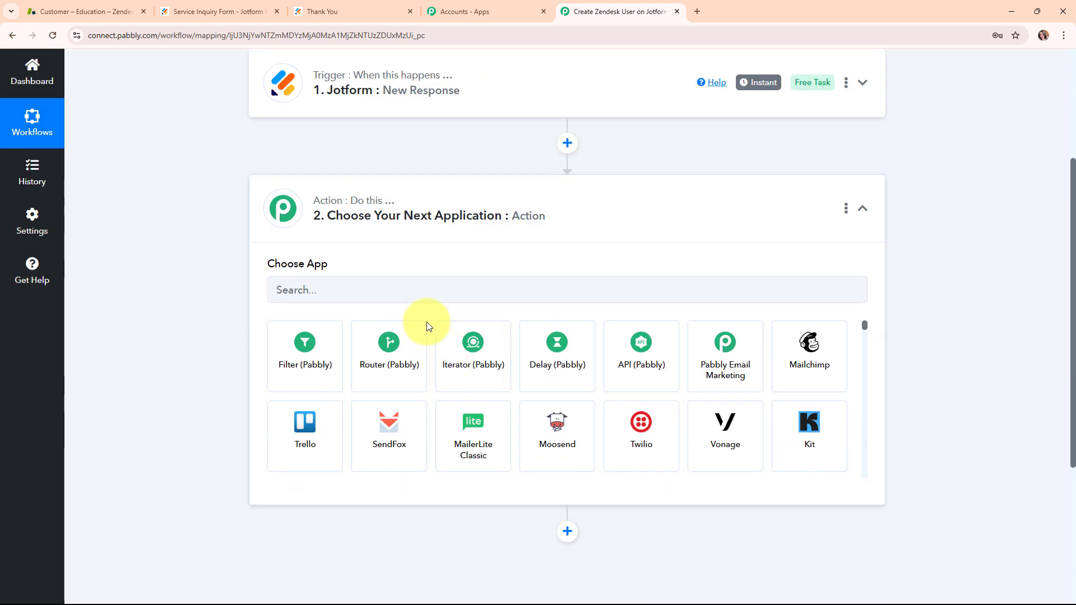
click(408, 288)
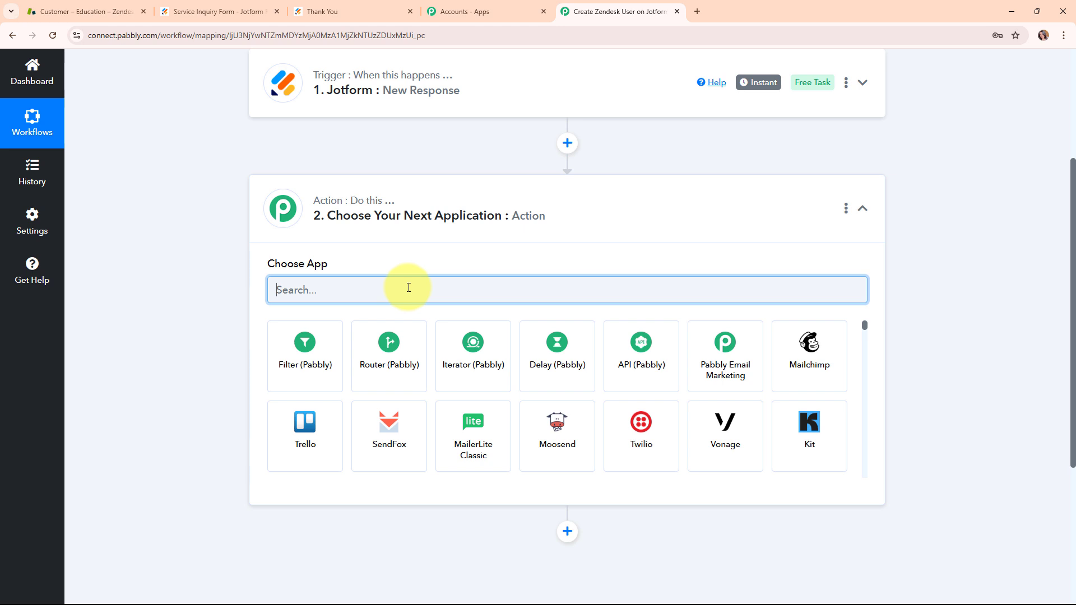
text(Zende)
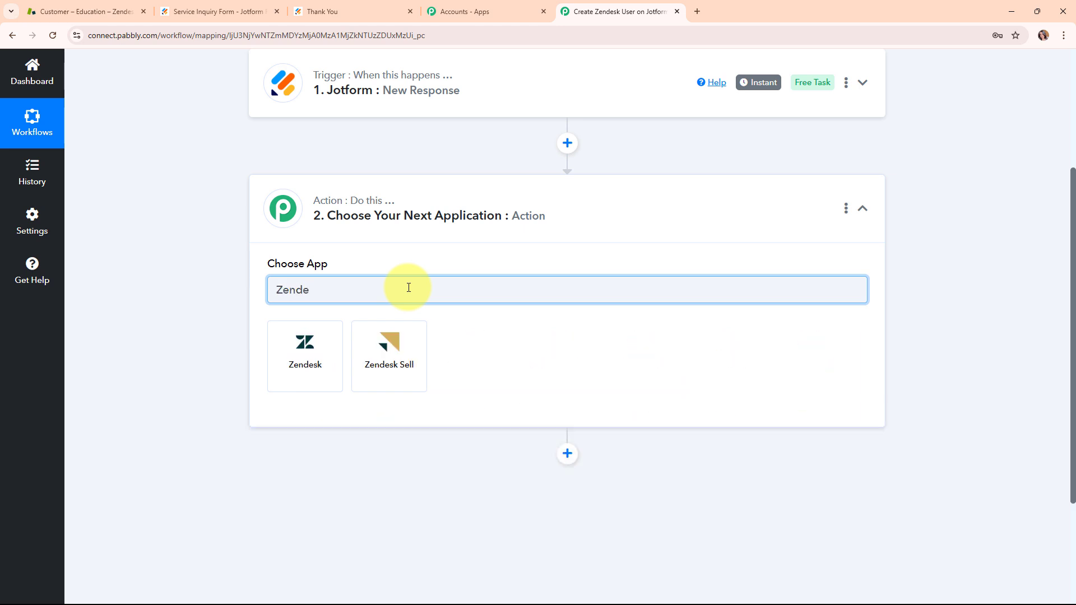
click(317, 350)
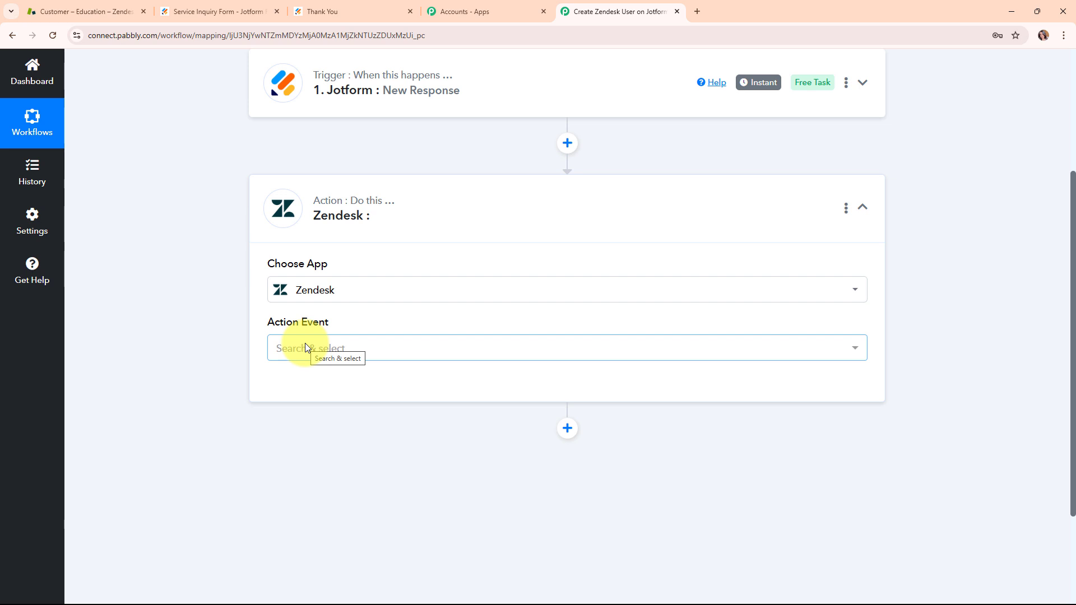
click(366, 348)
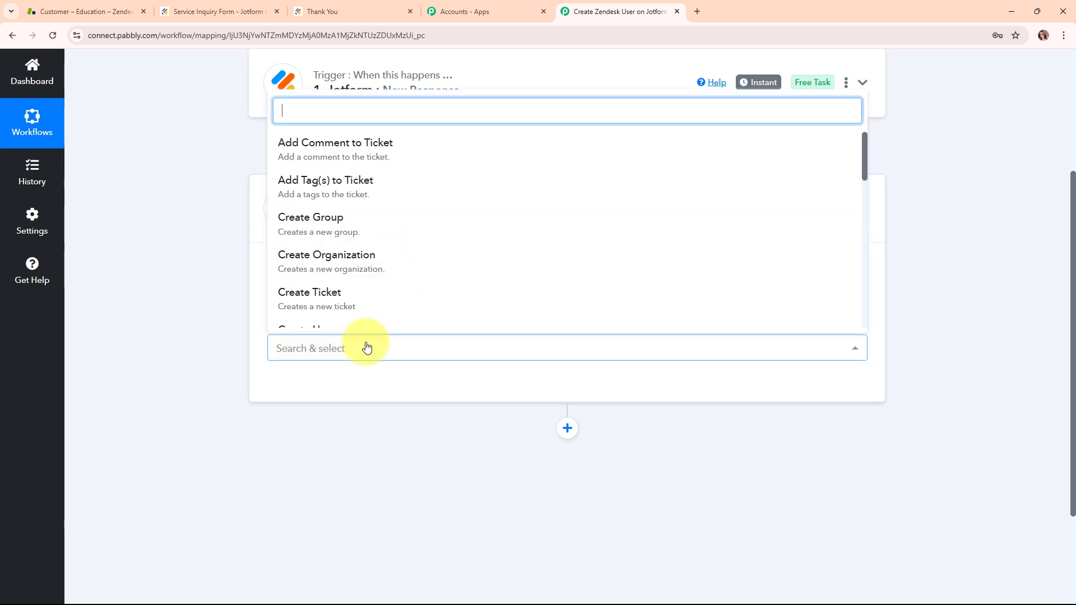
scroll(371, 296, down, 1)
click(371, 296)
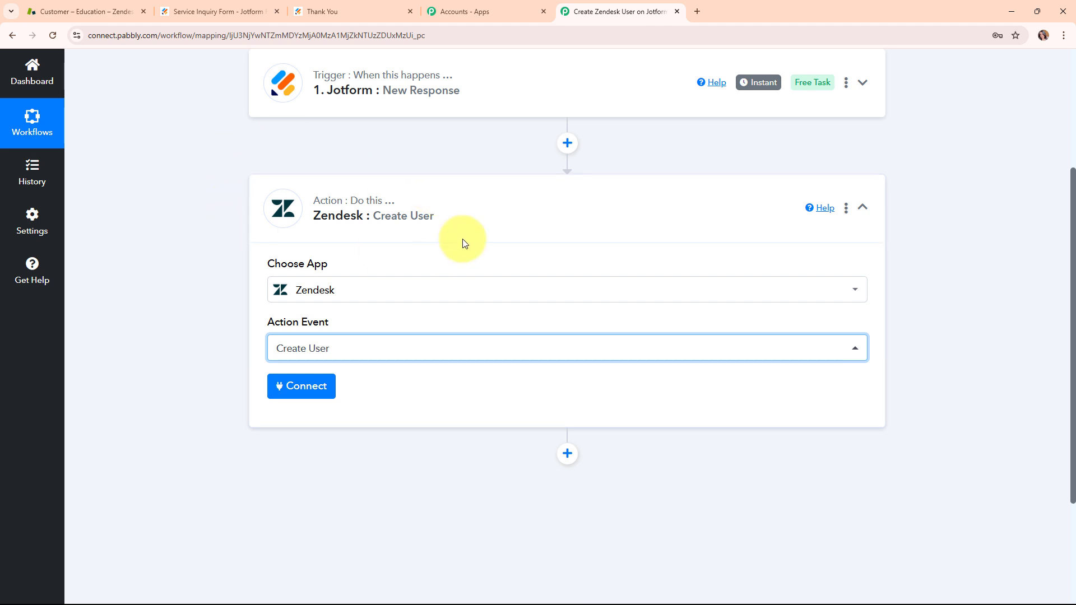
Step: Start a new Zendesk connection and enter the account e-mail with the suffix /token as the Zendesk username
click(314, 387)
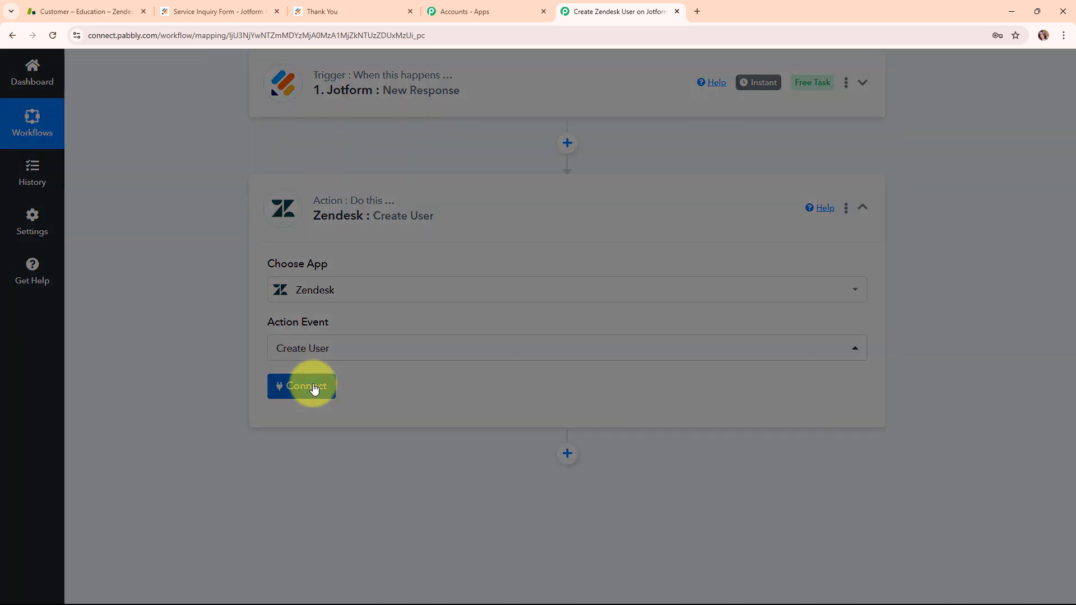
click(497, 185)
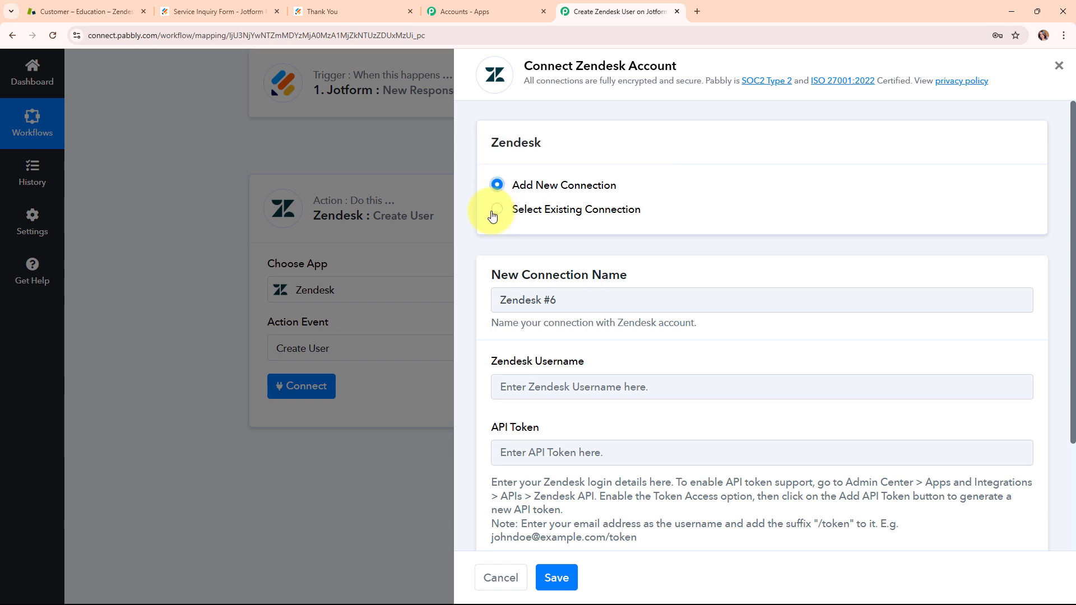
scroll(711, 332, down, 1)
scroll(711, 332, down, 2)
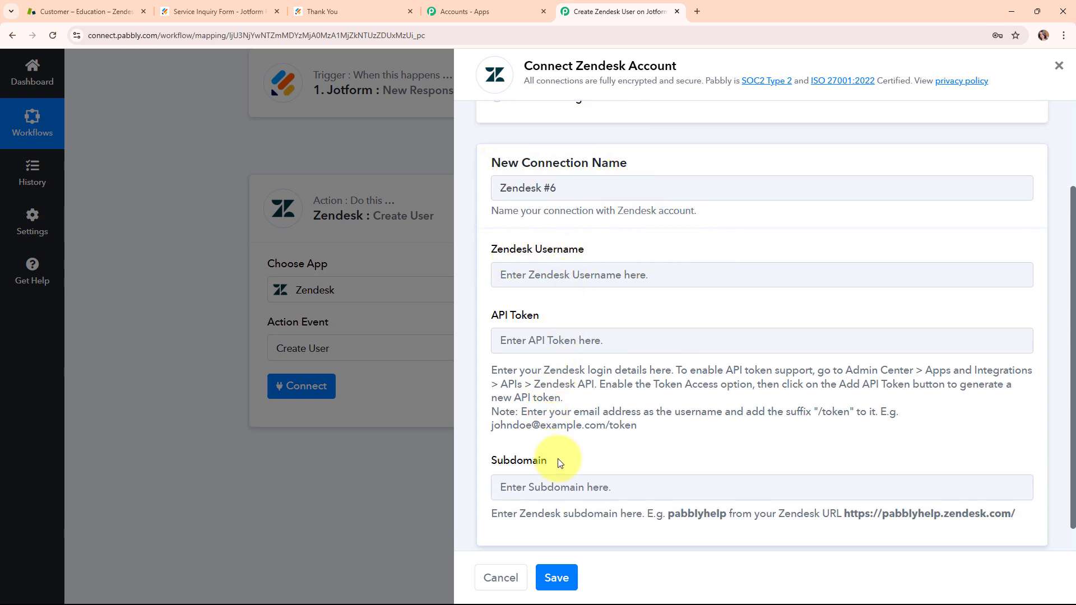
click(515, 279)
key(ctrl+v)
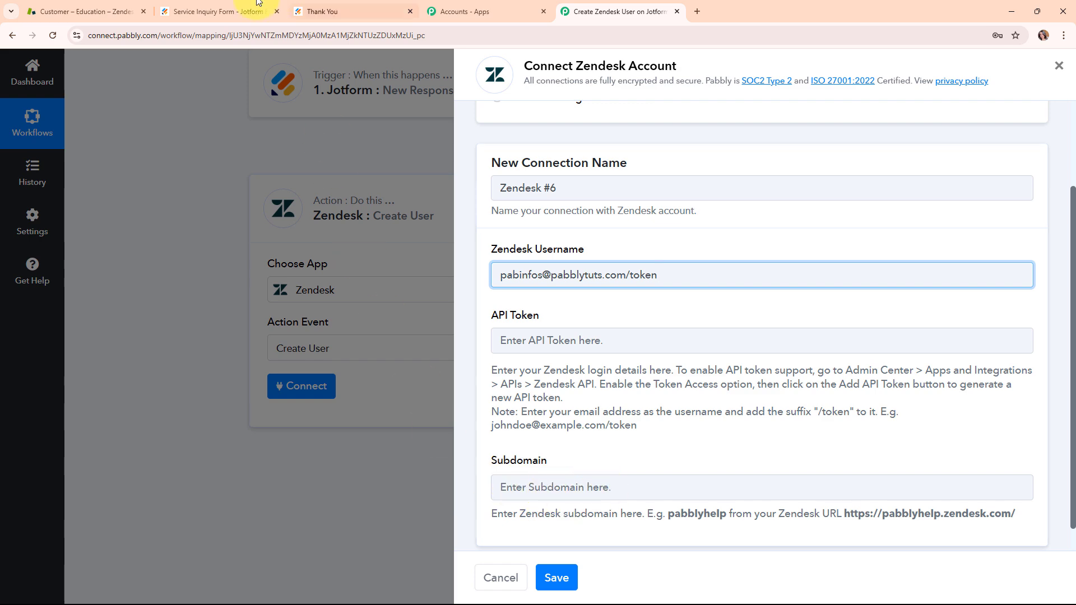
Step: Copy the subdomain education3270 from the Zendesk site's address and paste it into the connection's Subdomain field
click(110, 7)
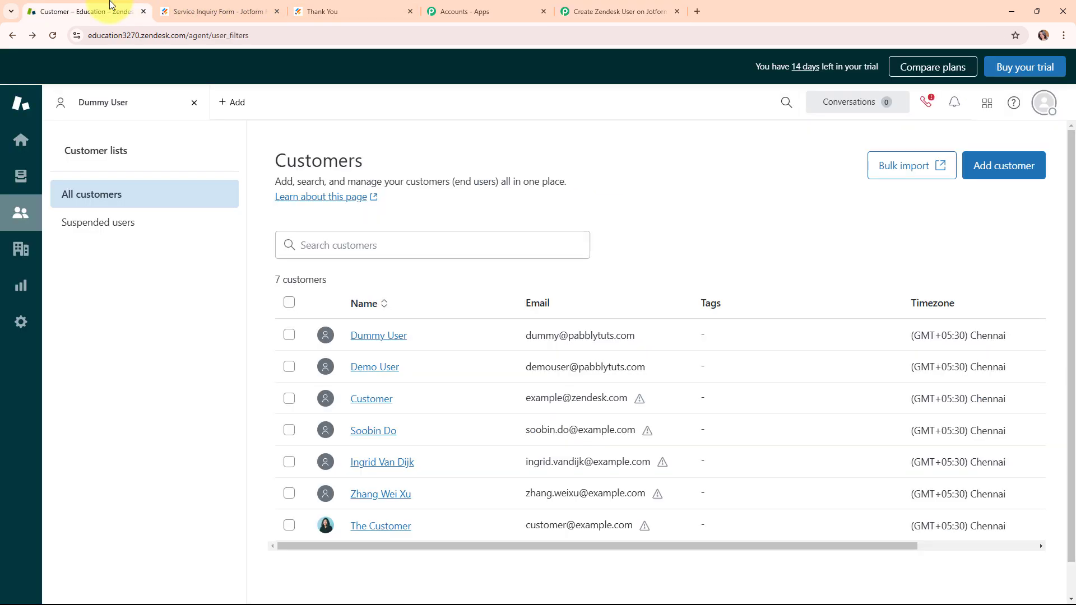
click(282, 36)
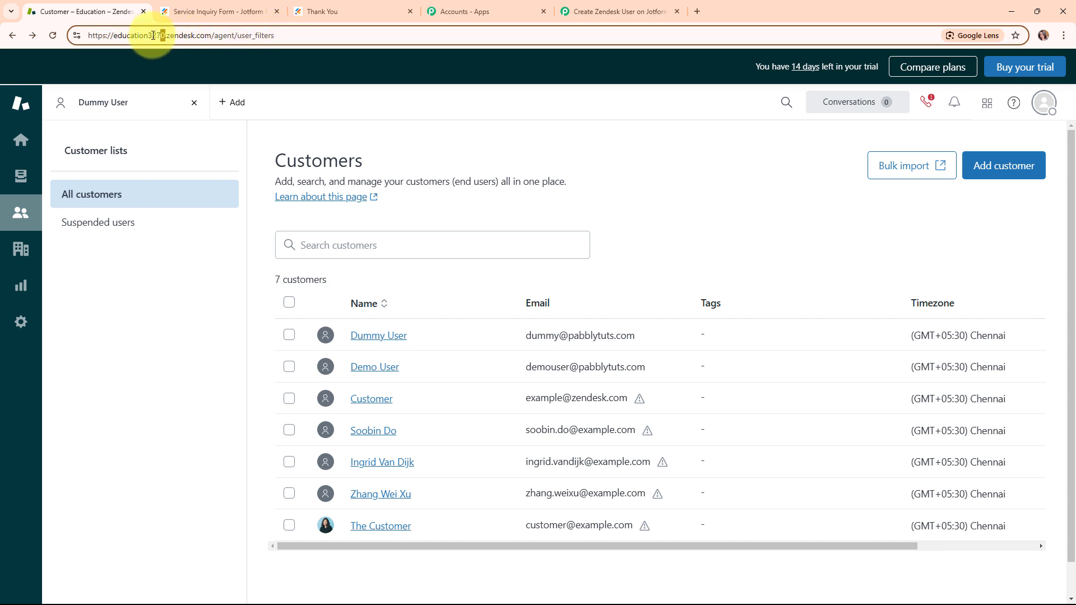
drag(166, 35, 115, 35)
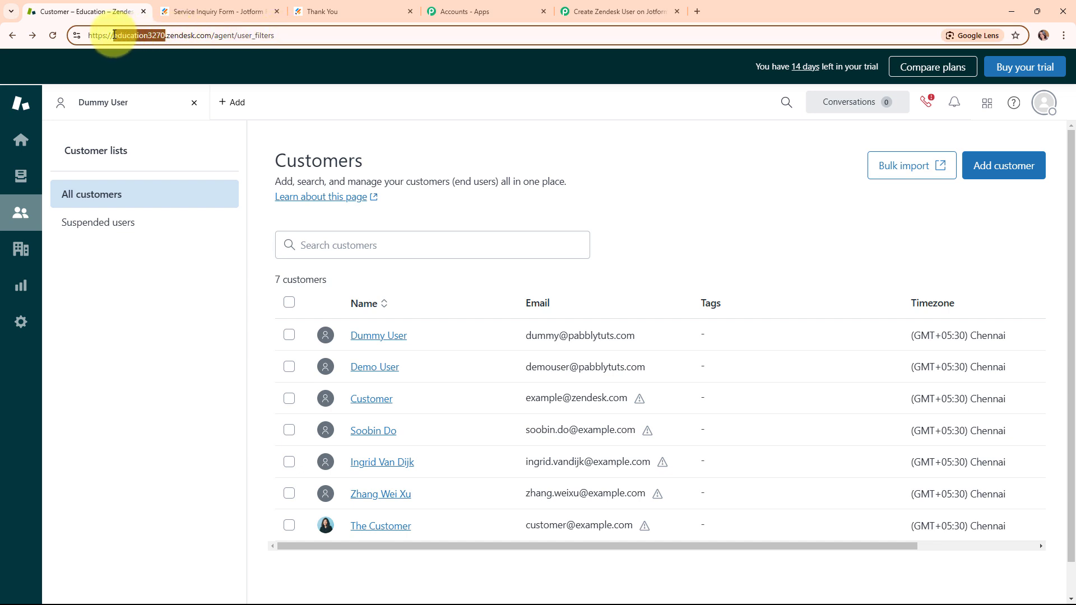
right_click(147, 34)
click(192, 140)
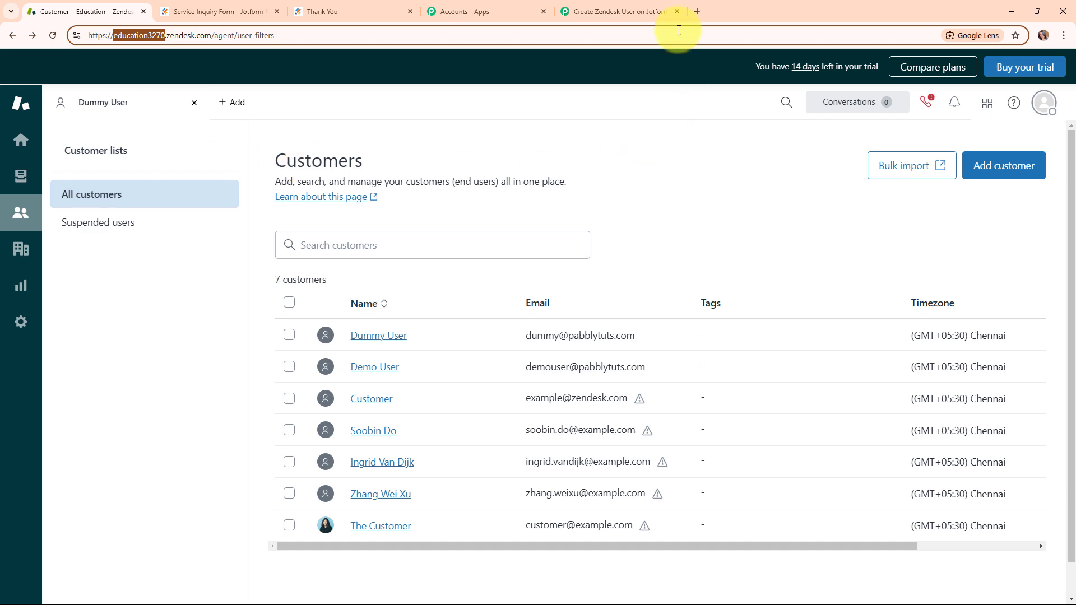
click(625, 12)
click(533, 486)
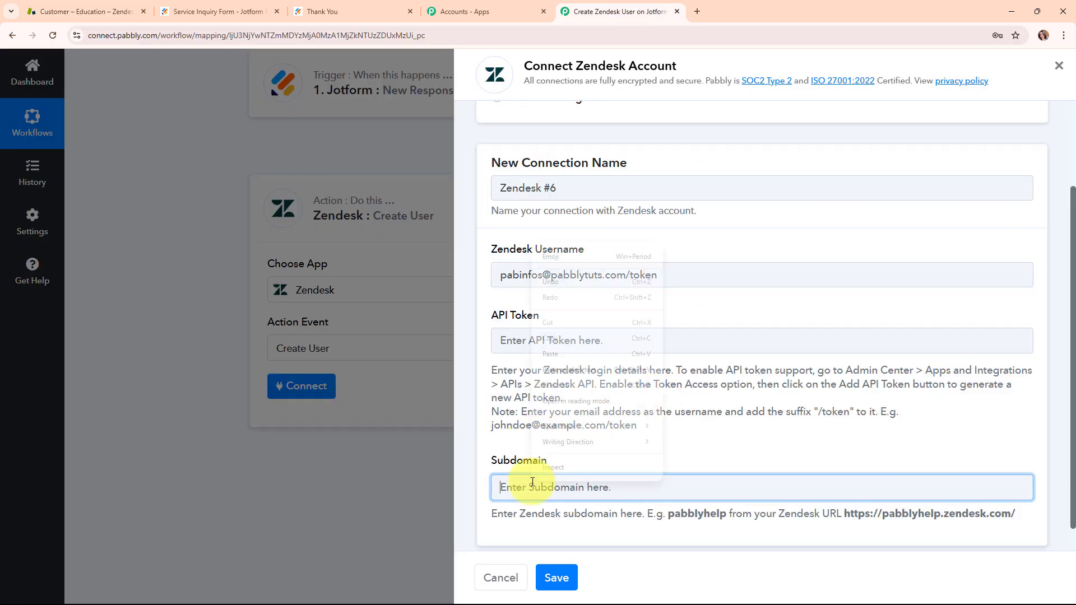
right_click(532, 485)
click(579, 354)
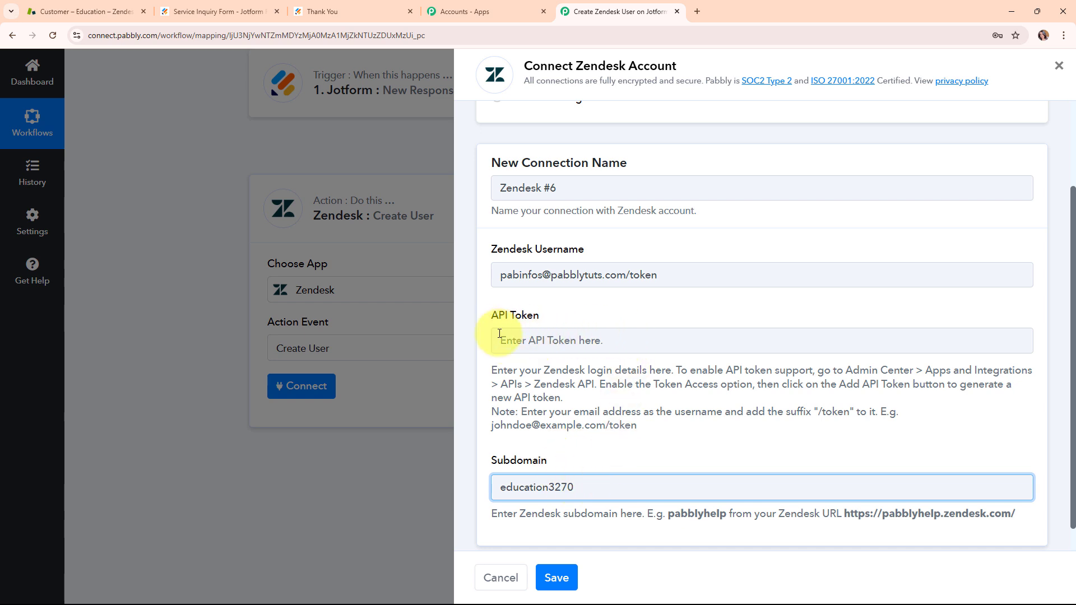
Step: Review the connection's API token instructions and open the Zendesk API settings in Zendesk's Admin Center
drag(493, 368, 698, 427)
click(702, 424)
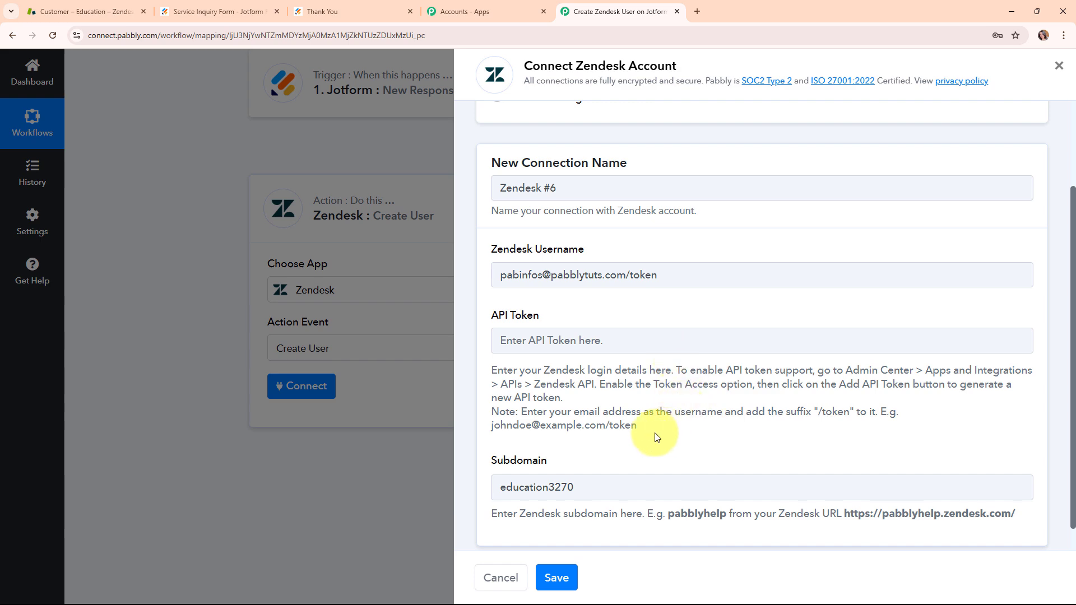
click(58, 4)
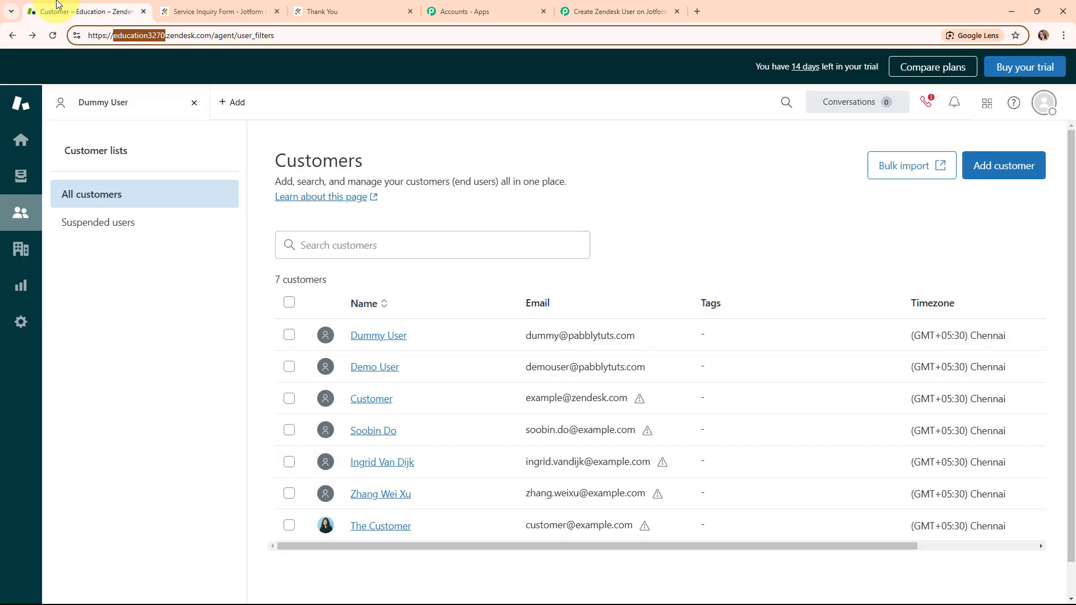
click(18, 325)
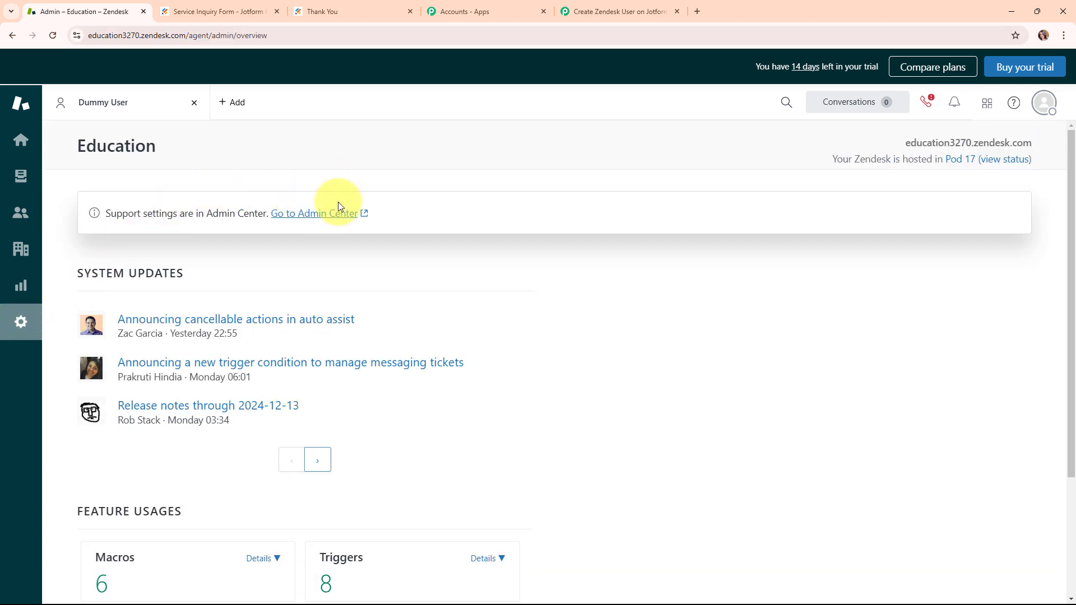
click(328, 215)
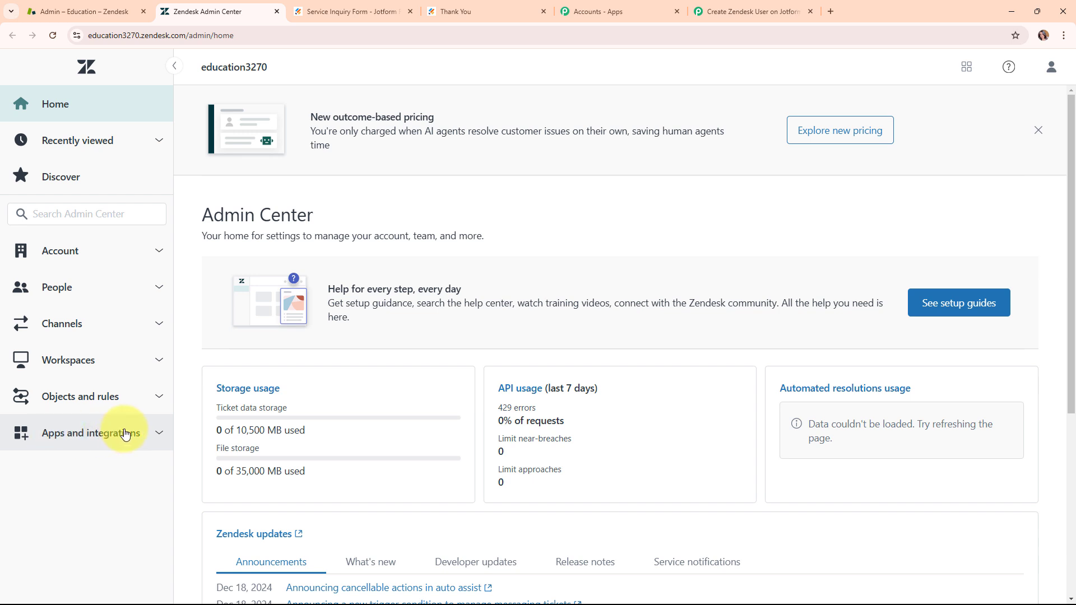
click(140, 433)
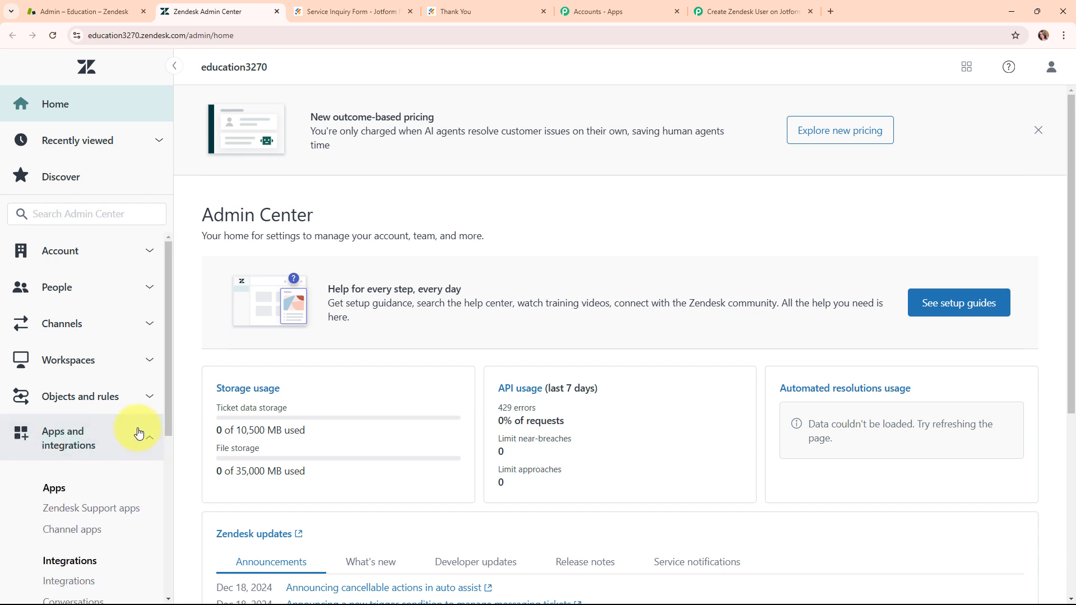
scroll(126, 367, down, 3)
scroll(127, 365, down, 2)
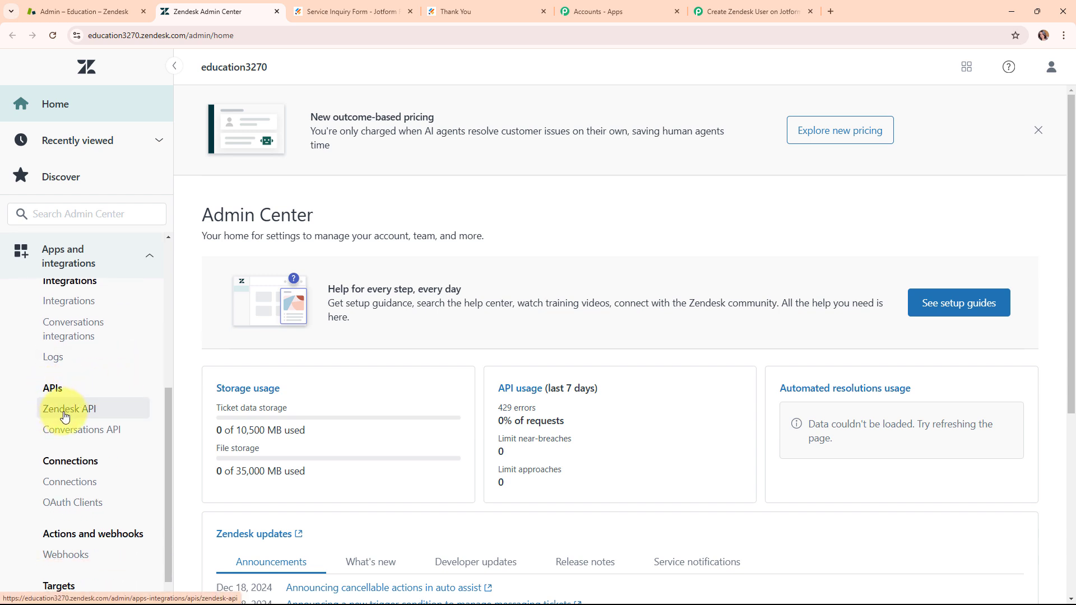
click(65, 416)
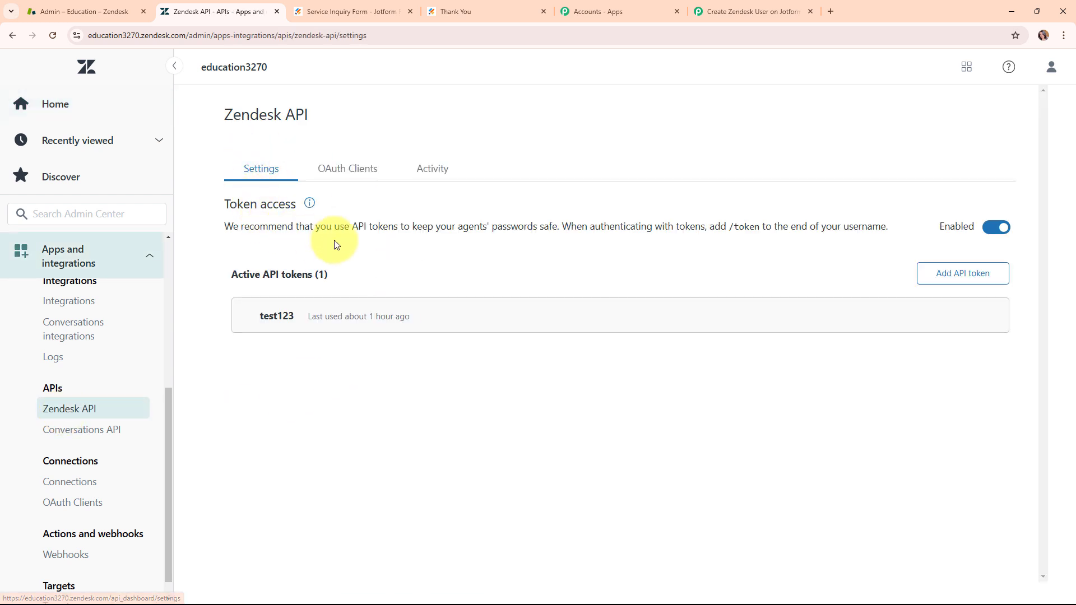
Step: Add a Zendesk API token with the description New User, copy the token and save it
click(997, 282)
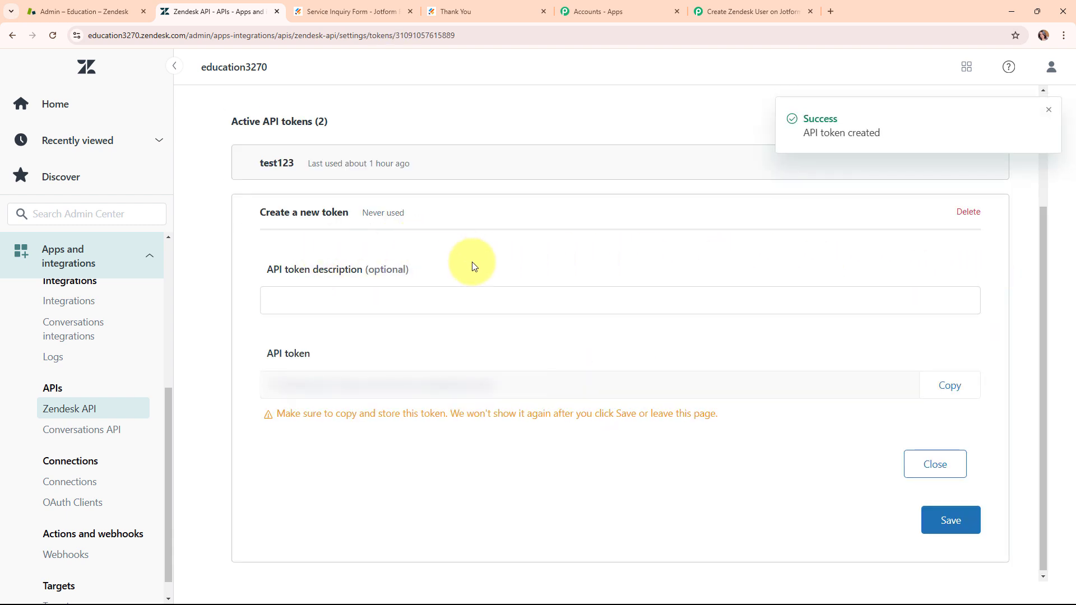
click(309, 302)
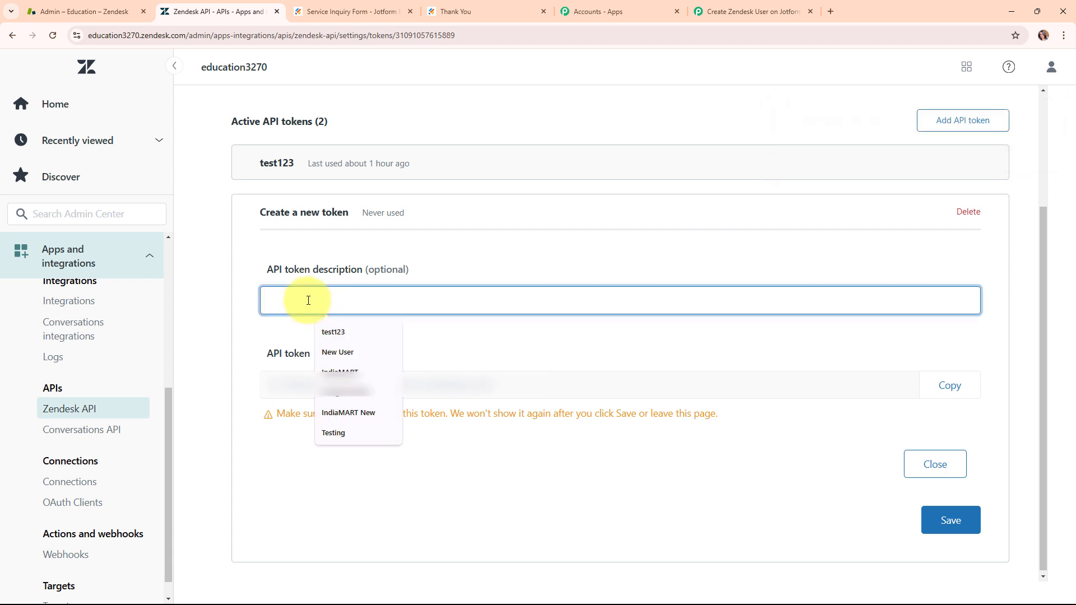
text(New User)
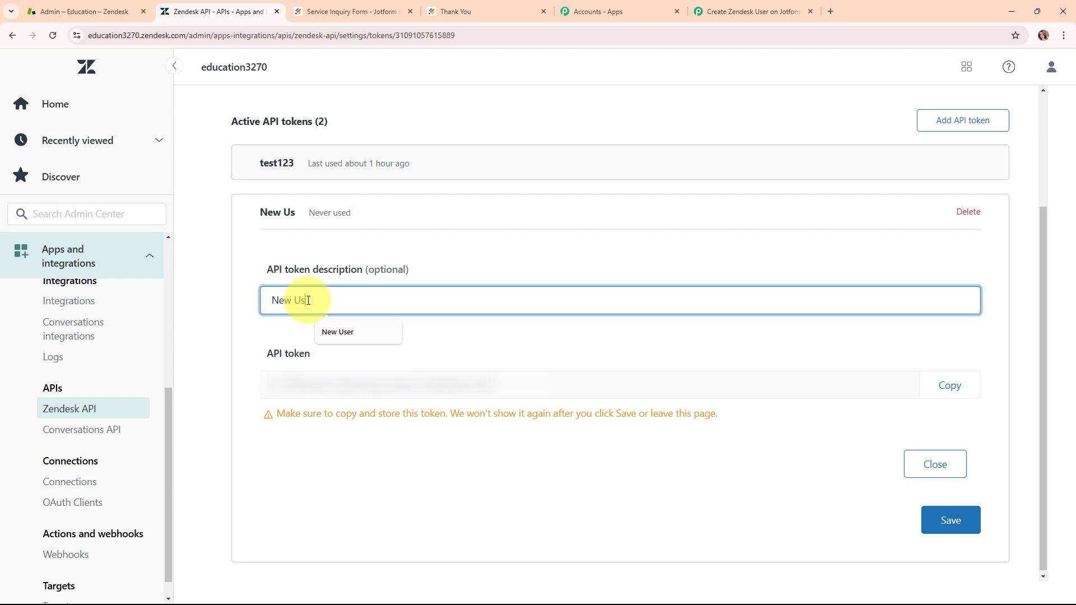
click(963, 384)
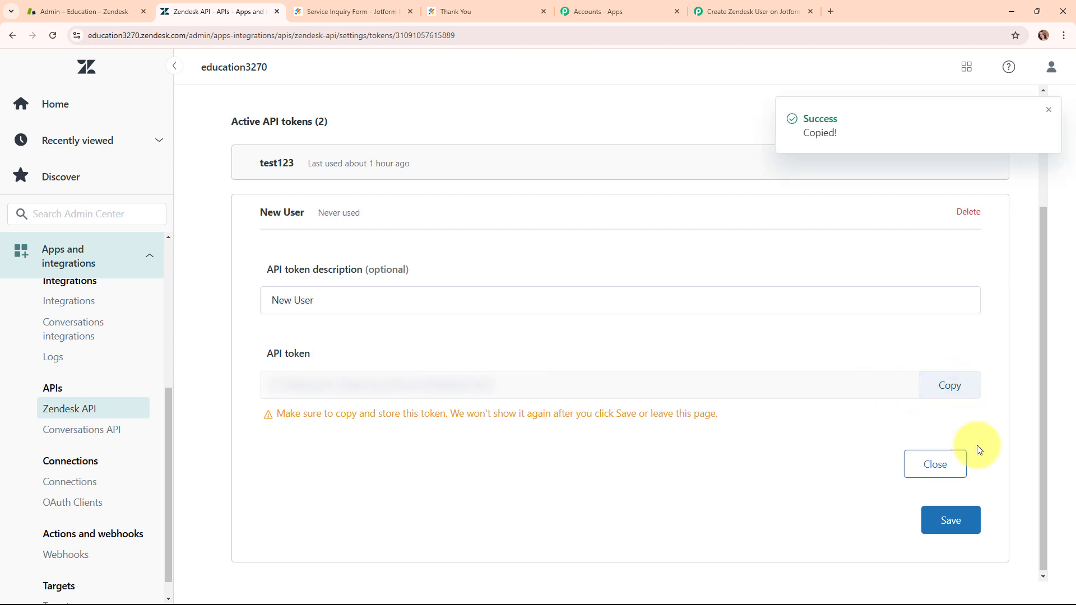
click(969, 524)
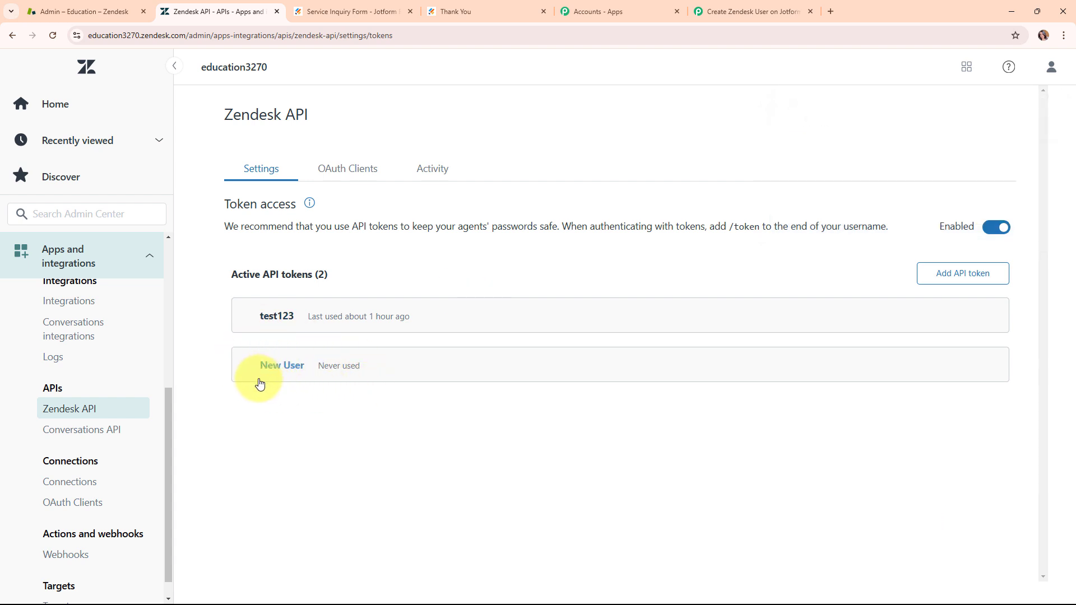
Step: Switch to the Pabbly Connect workflow, paste the copied API token into the connection's API Token field and save the Zendesk connection
click(751, 6)
click(552, 340)
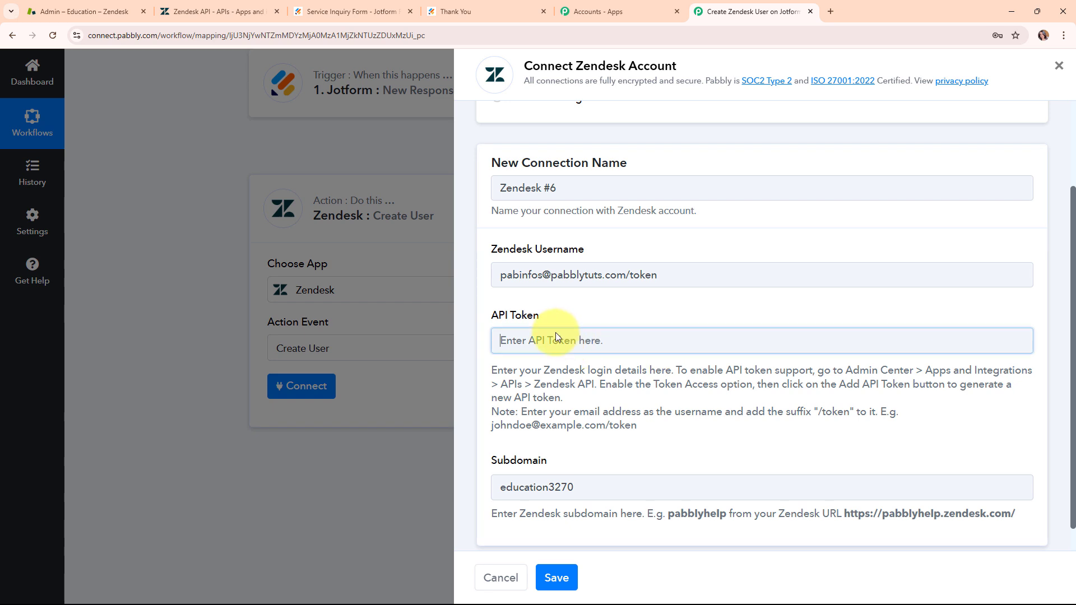
right_click(556, 333)
click(621, 202)
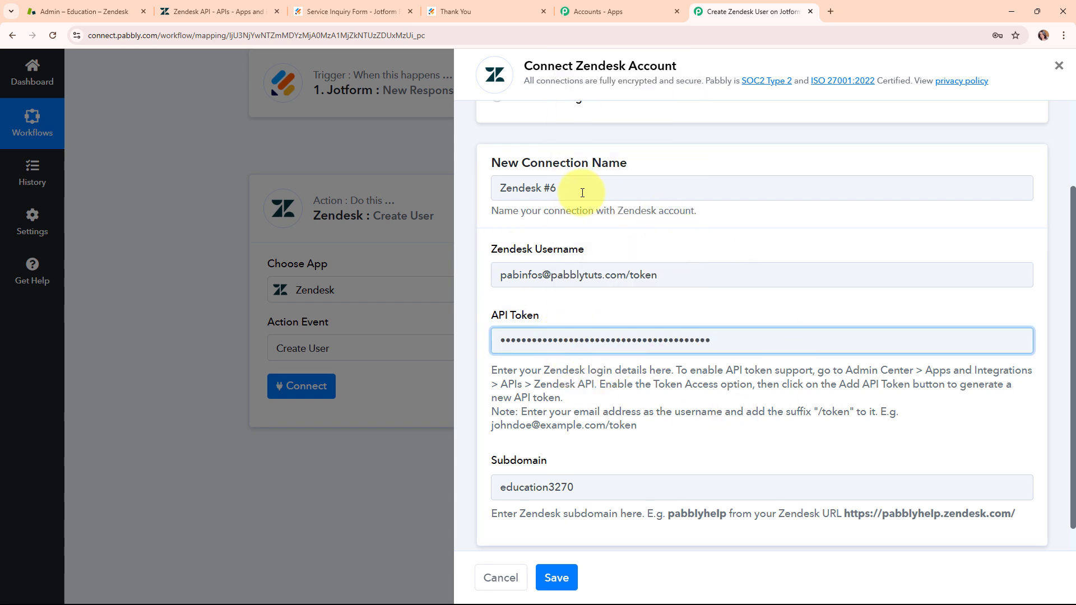
click(573, 584)
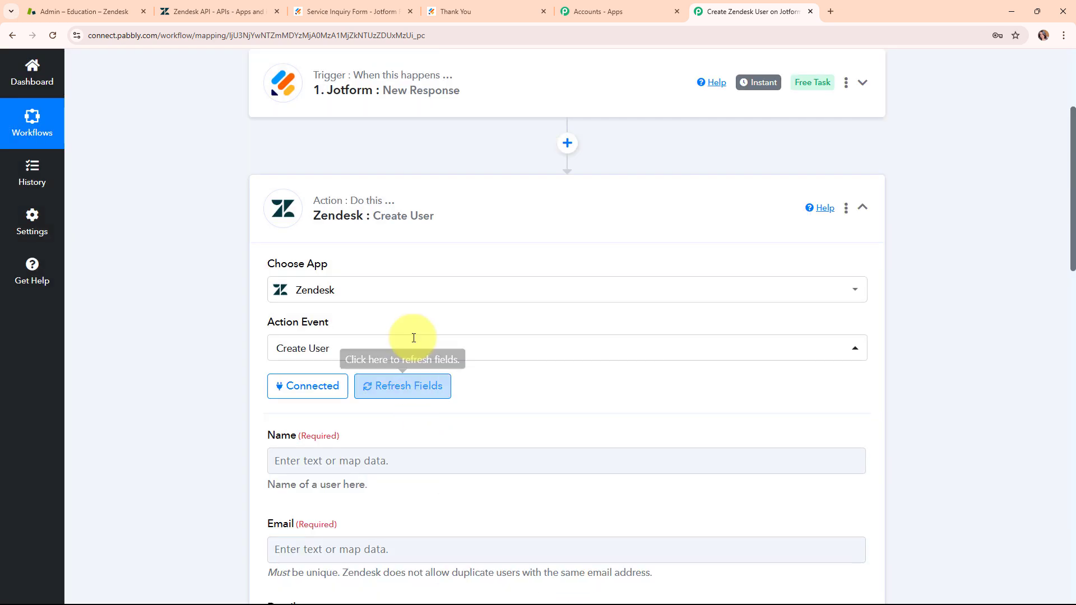
Step: Map the user's Name to the Jotform fields RawRequest Q3 Name First and RawRequest Q3 Name Last
scroll(578, 398, down, 5)
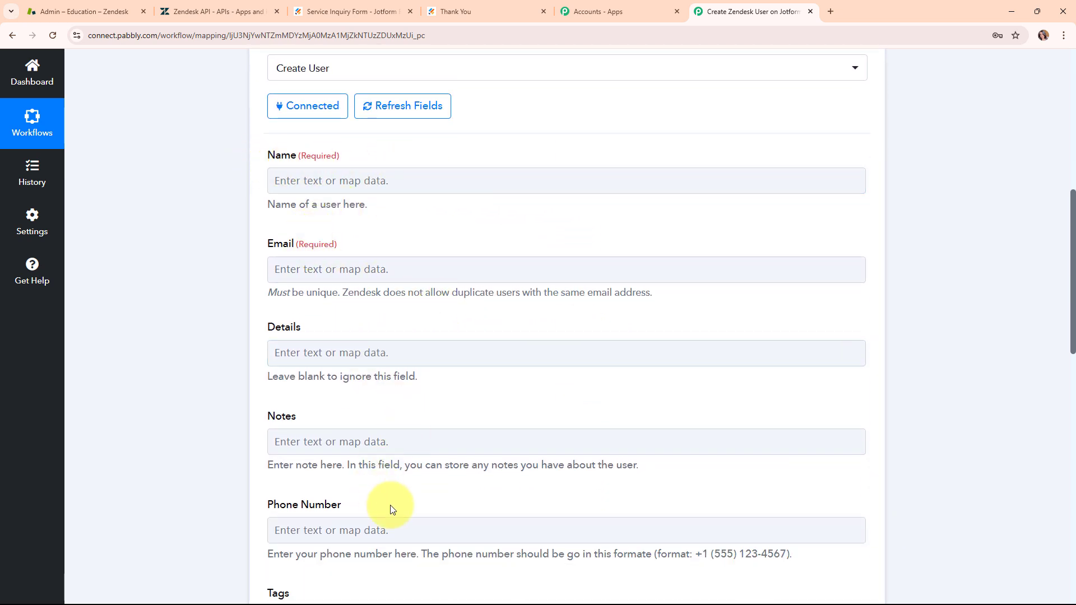
click(284, 180)
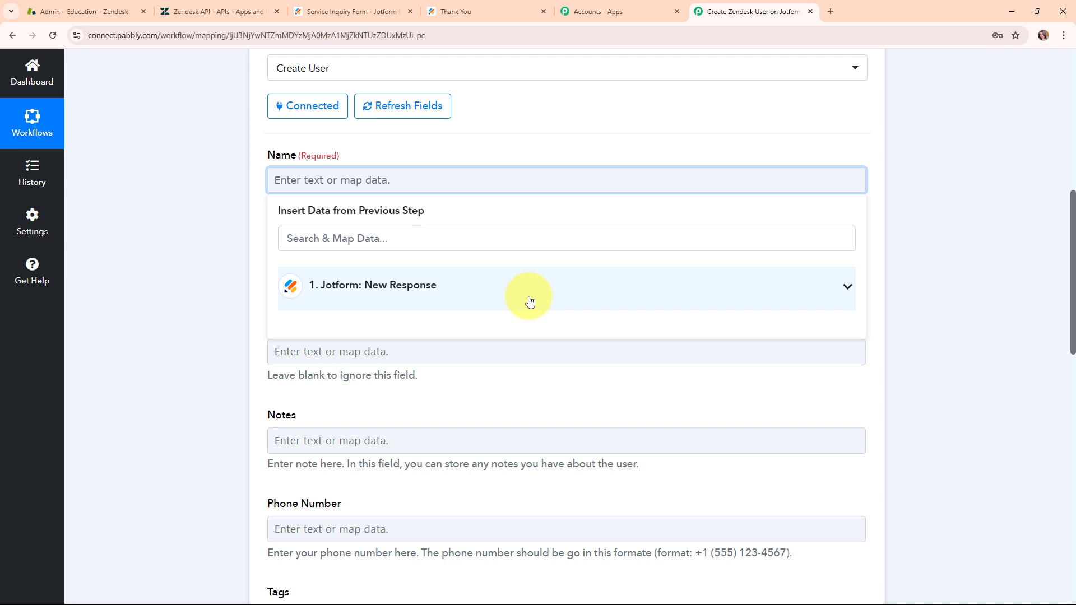
click(464, 296)
scroll(468, 437, down, 6)
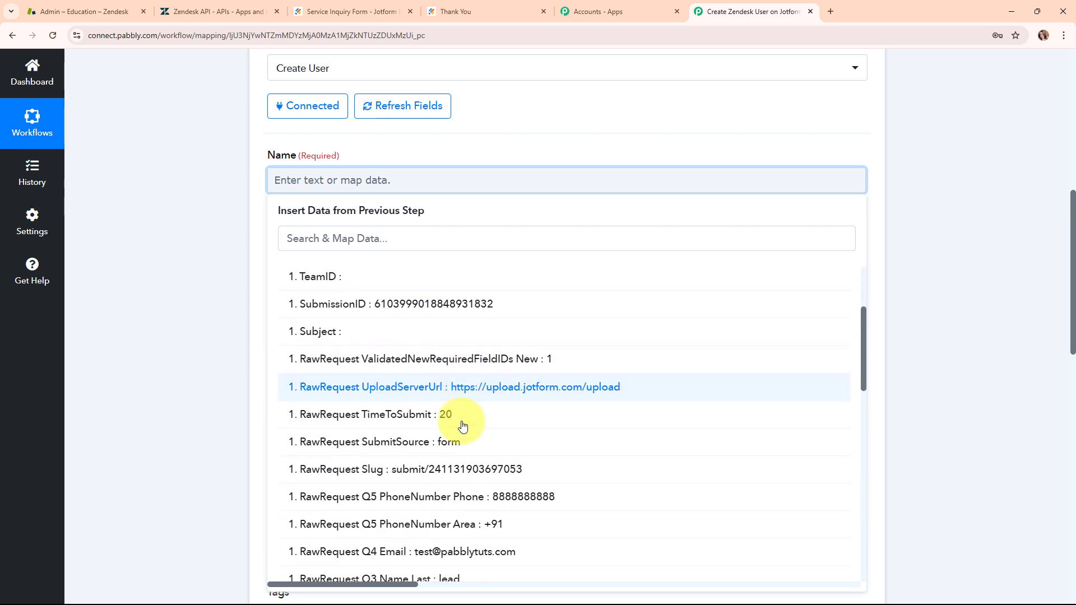
click(461, 427)
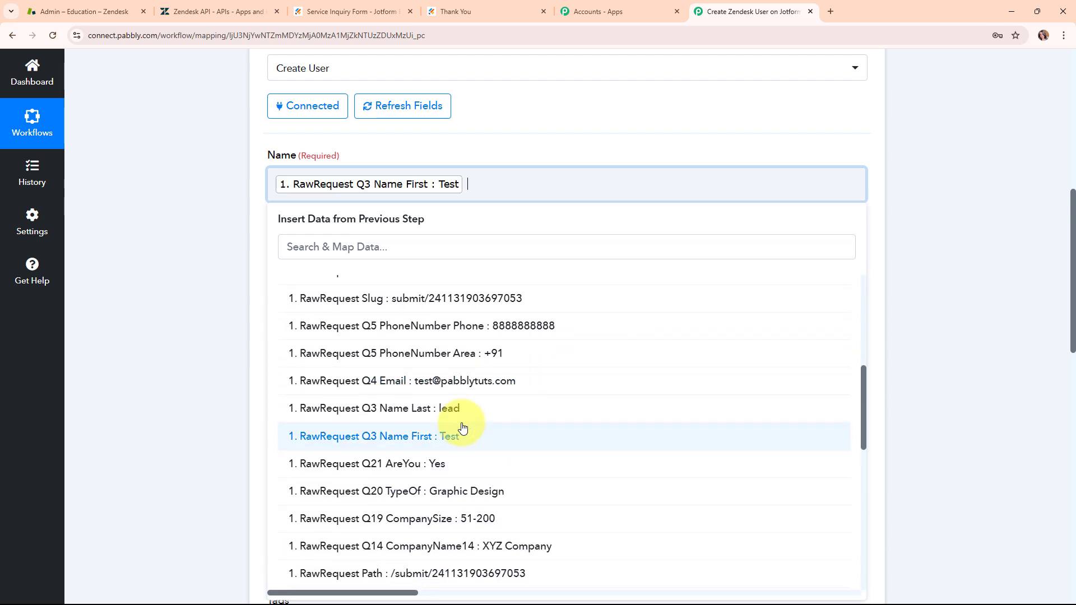
click(463, 419)
click(173, 361)
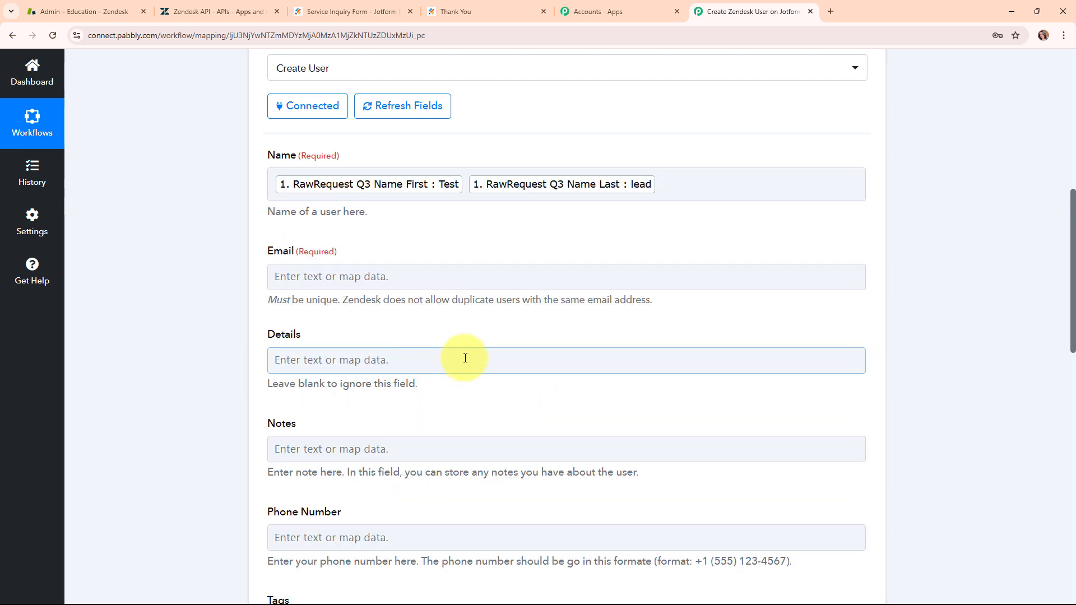
Step: Search the Jotform response data for @ and map the user's Email to RawRequest Q4 Email
click(446, 276)
text(@)
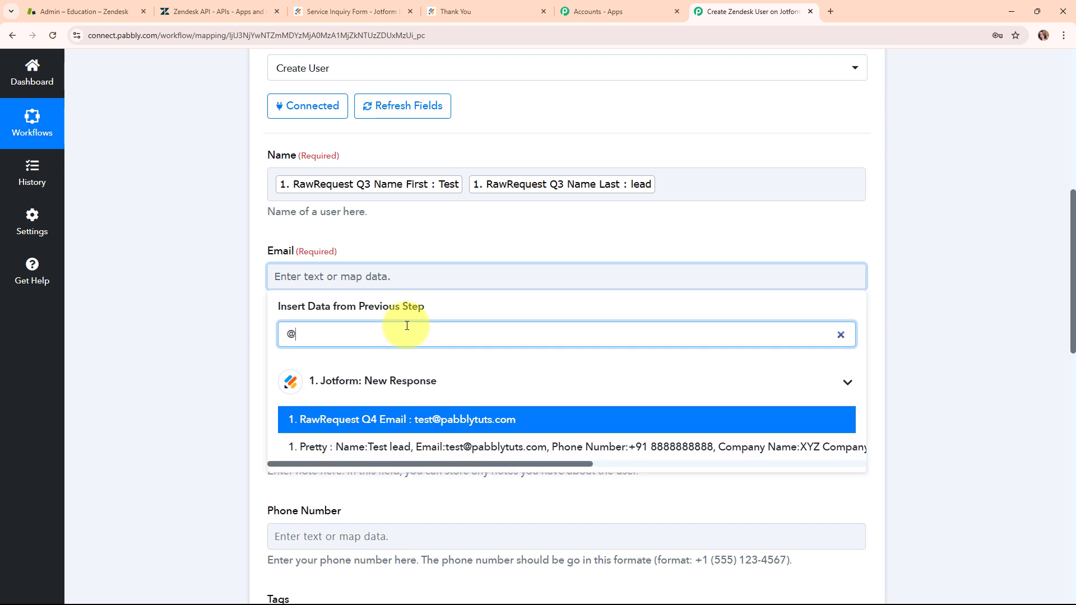
click(459, 421)
click(204, 373)
Step: Map the Phone Number to the Jotform fields RawRequest Q5 PhoneNumber Area and RawRequest Q5 PhoneNumber Phone
scroll(444, 398, down, 2)
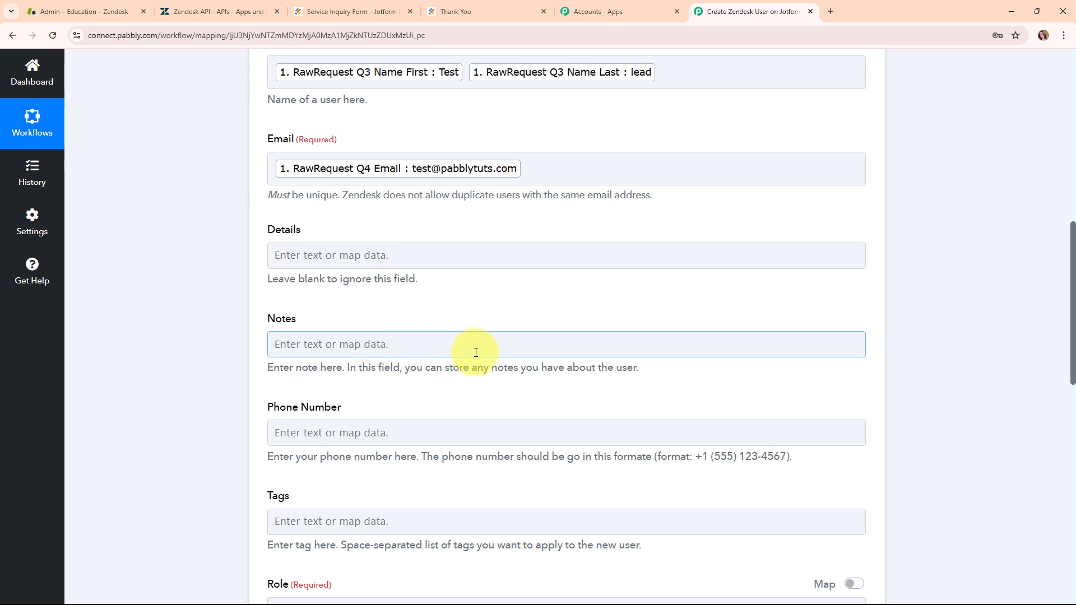
scroll(485, 351, down, 1)
scroll(484, 351, down, 2)
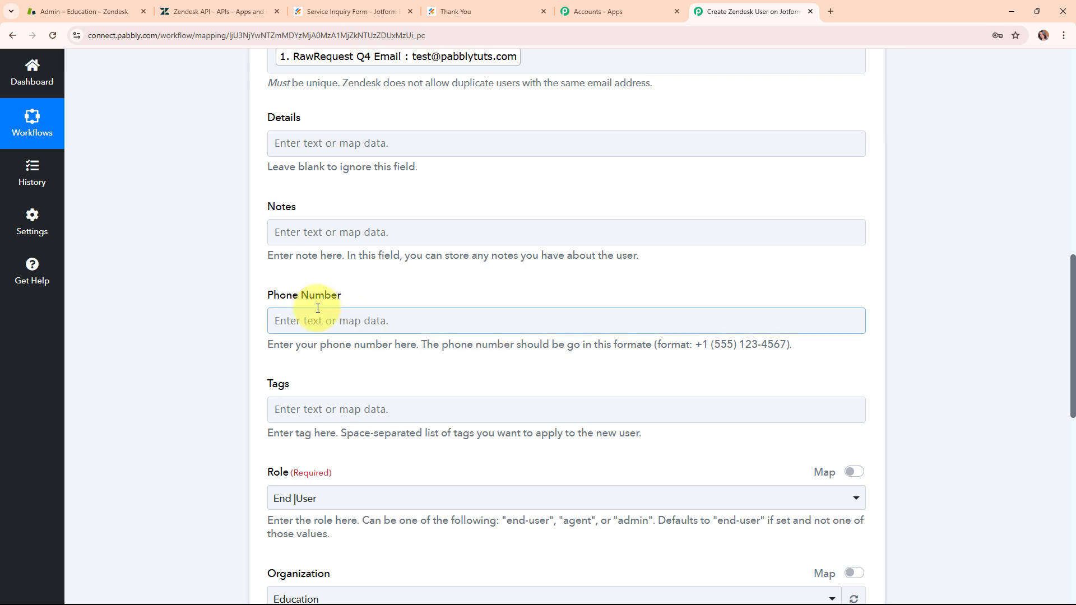
click(289, 320)
click(336, 431)
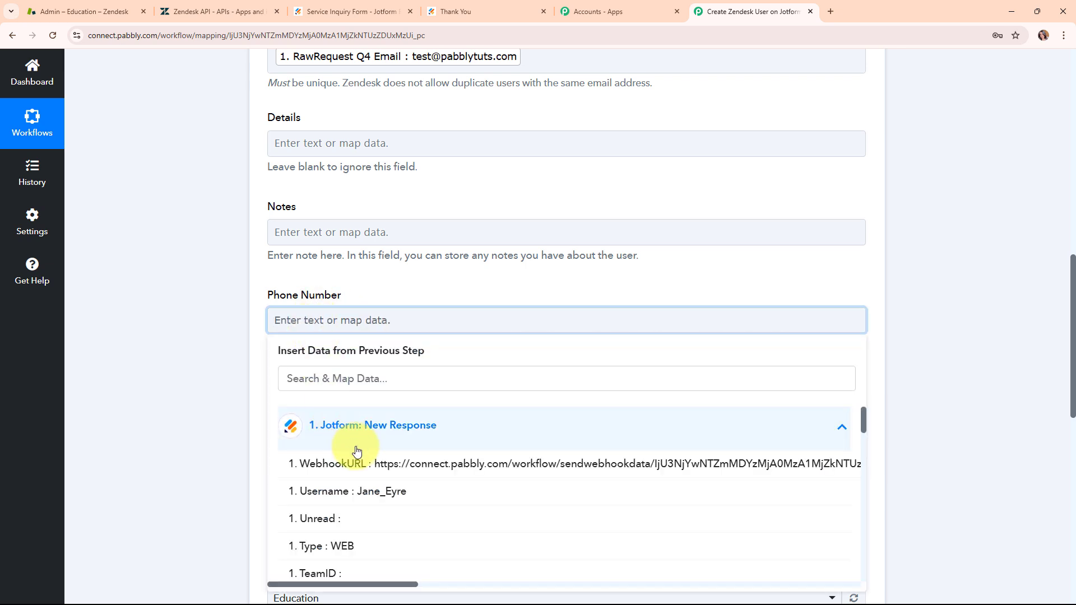
click(388, 377)
text(+)
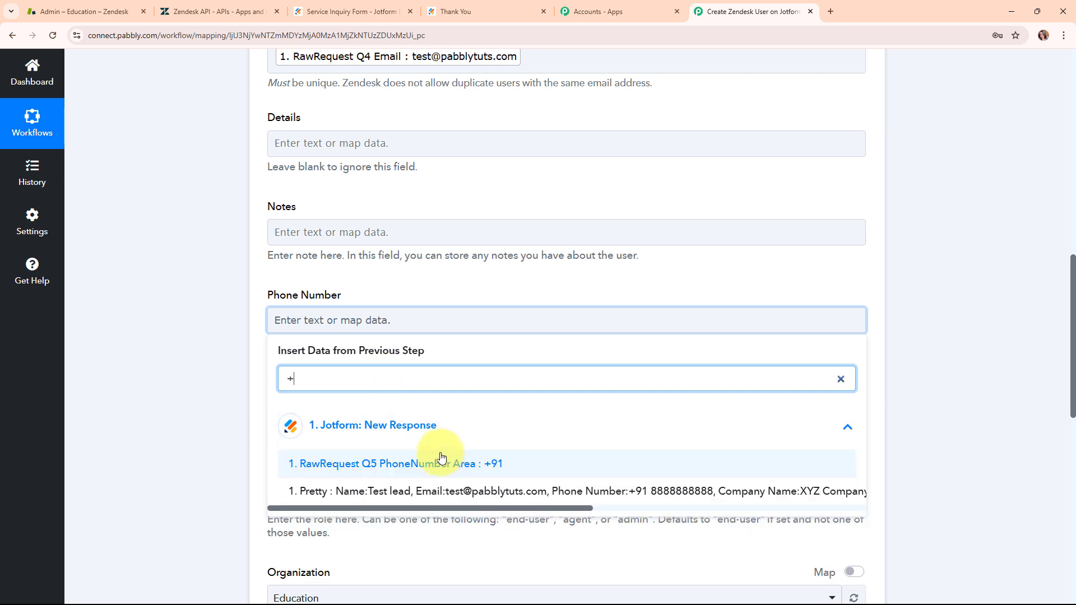
click(440, 458)
click(427, 390)
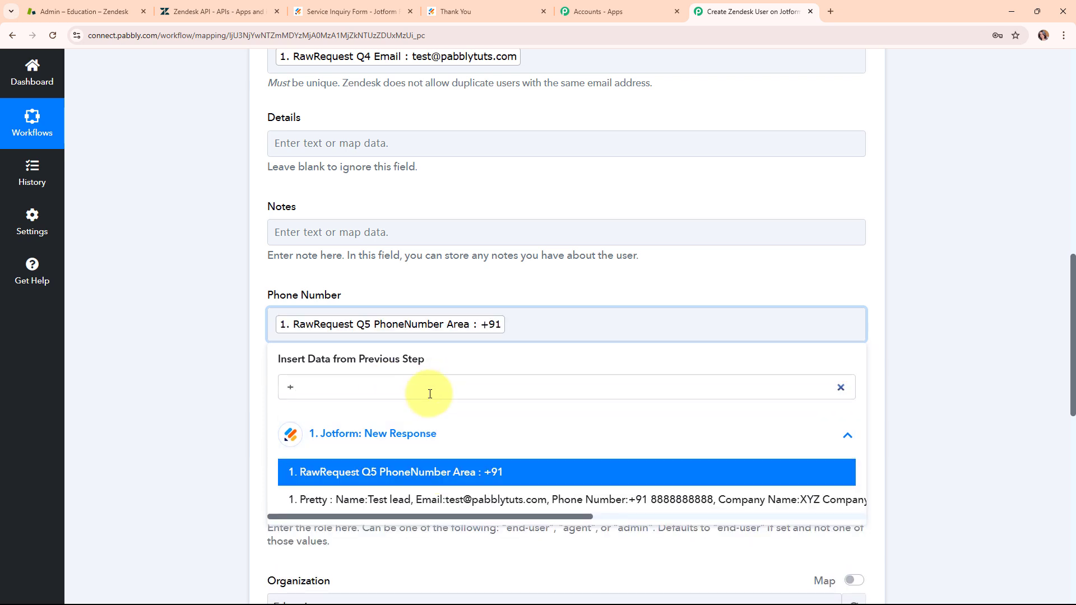
key(BackSpace)
text(8)
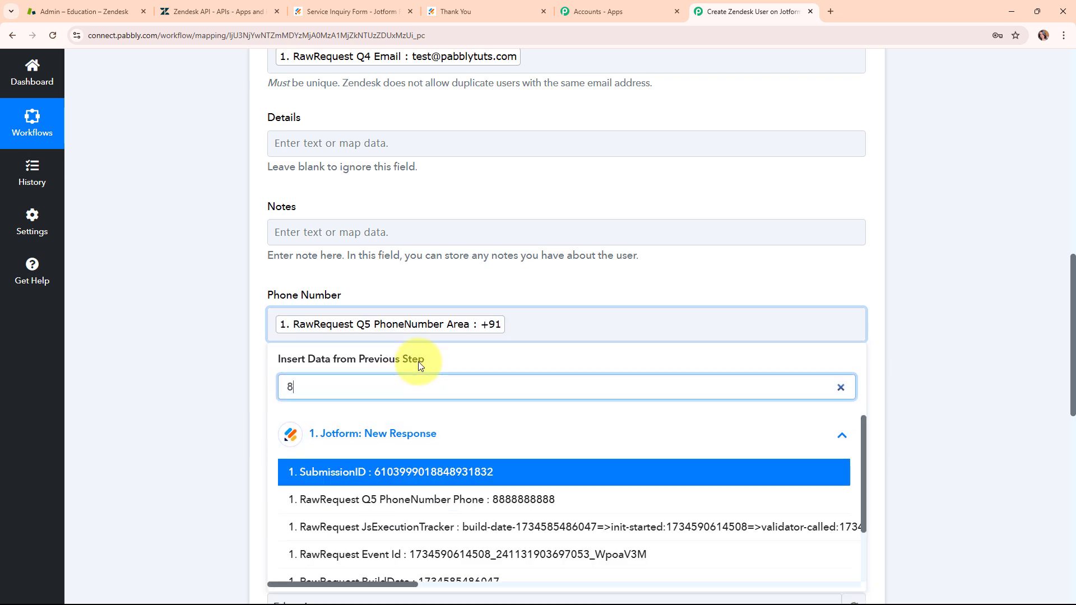
click(493, 500)
click(459, 405)
Step: Choose the End User role and assign the user to the Education organization
scroll(459, 405, down, 3)
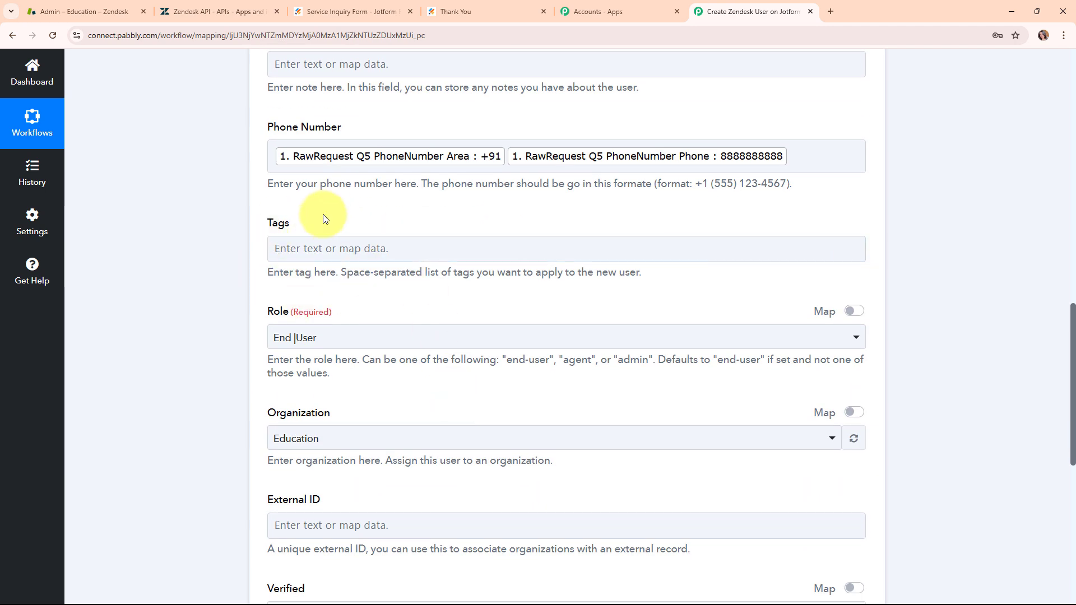
scroll(416, 308, down, 1)
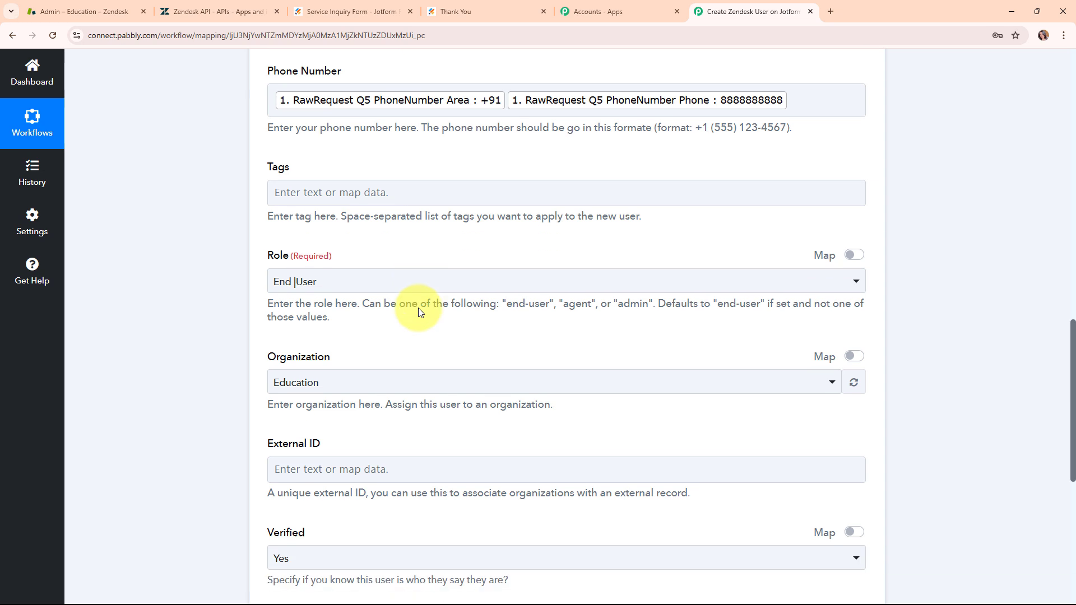
click(410, 289)
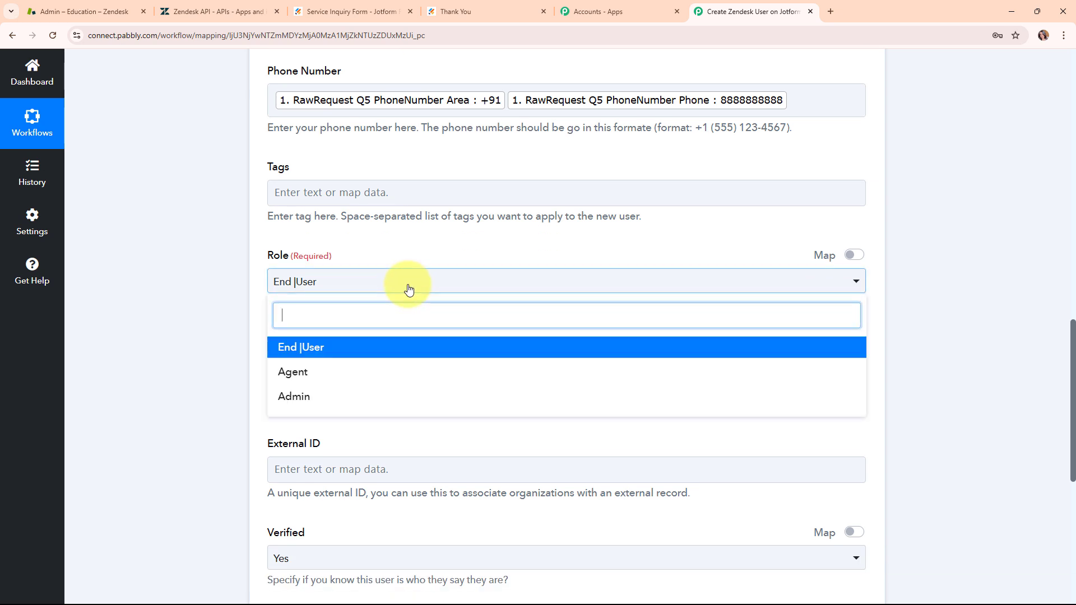
click(413, 352)
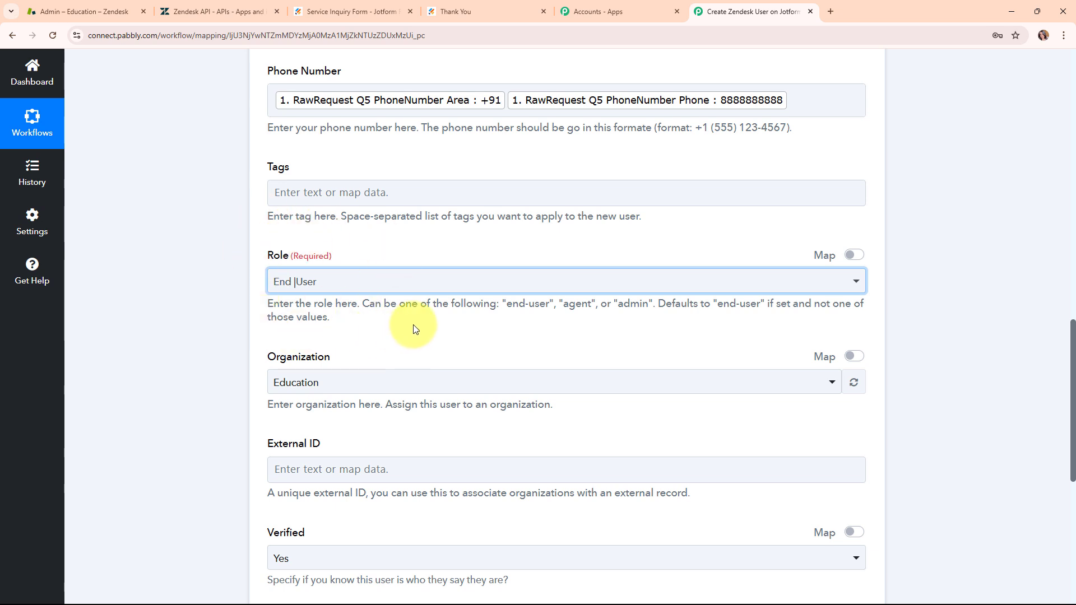
scroll(413, 326, down, 2)
click(417, 276)
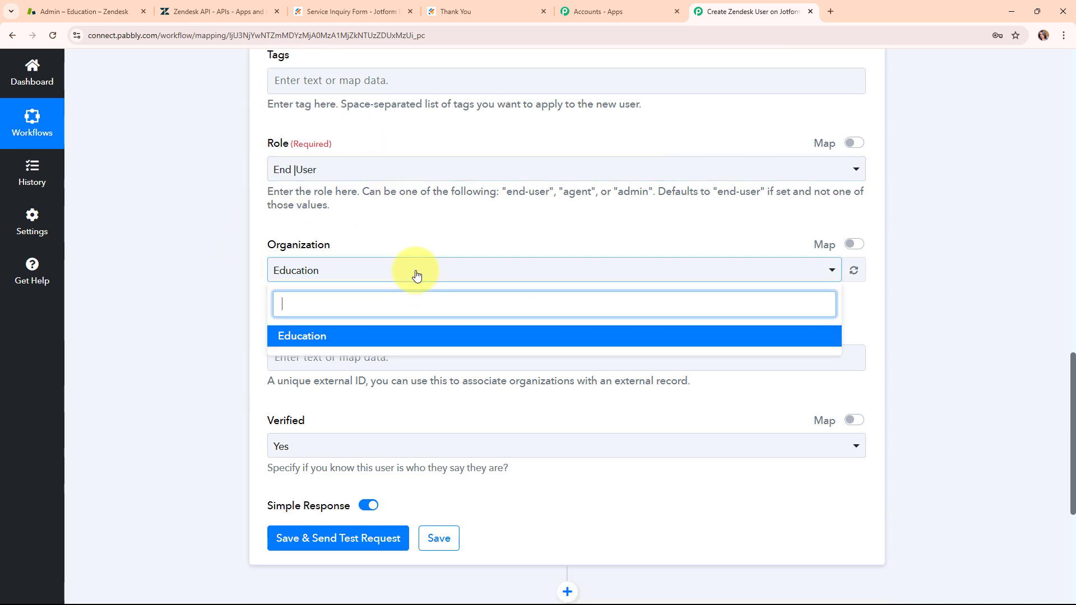
click(419, 338)
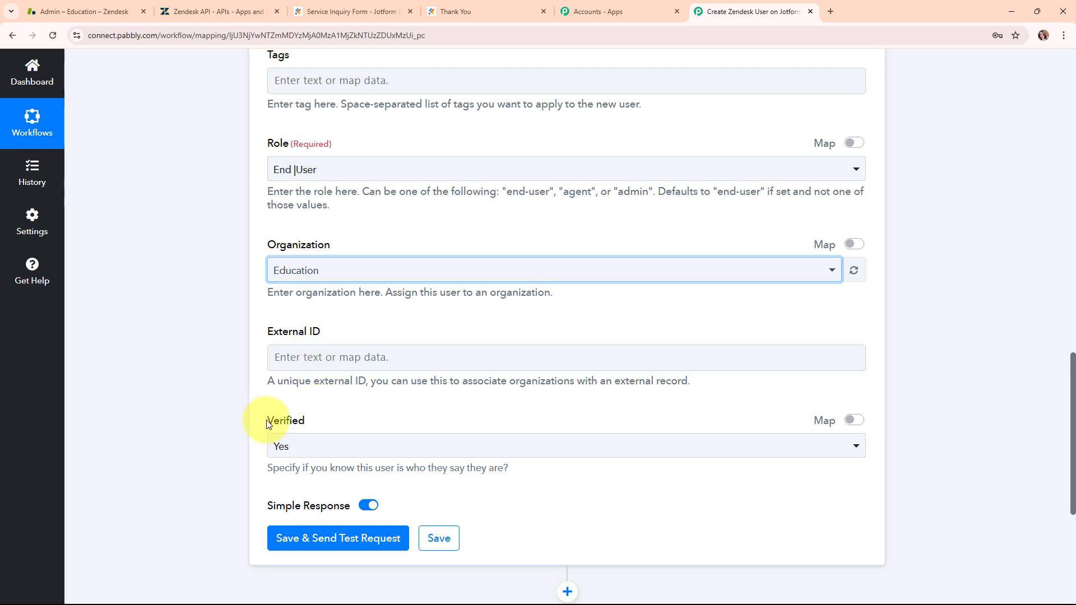
Step: Set Verified to Yes, and save the Create User action while sending a test request
drag(268, 423, 343, 442)
click(368, 452)
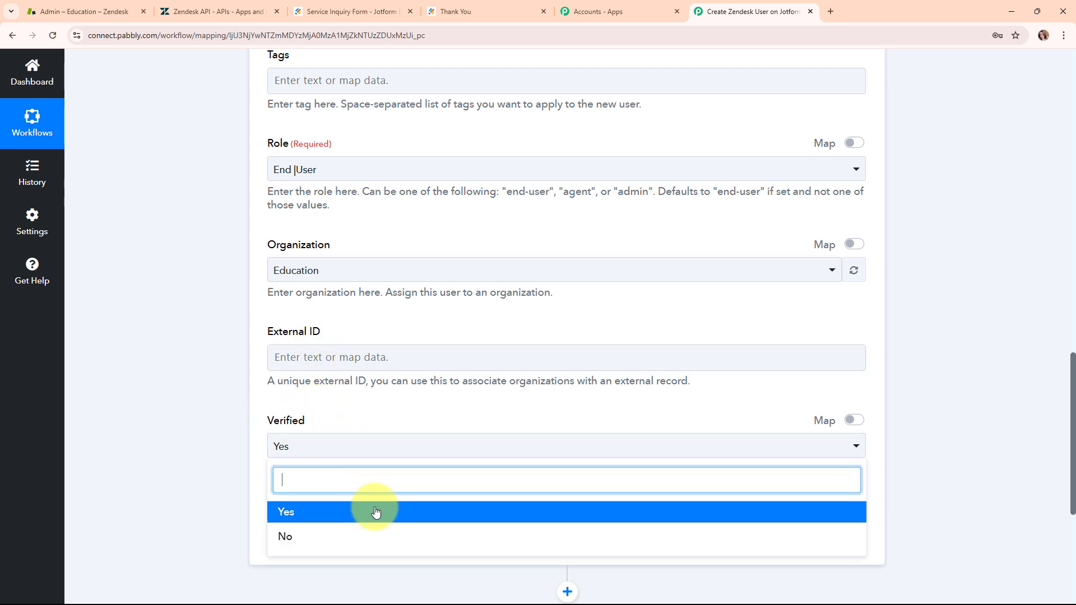
click(379, 517)
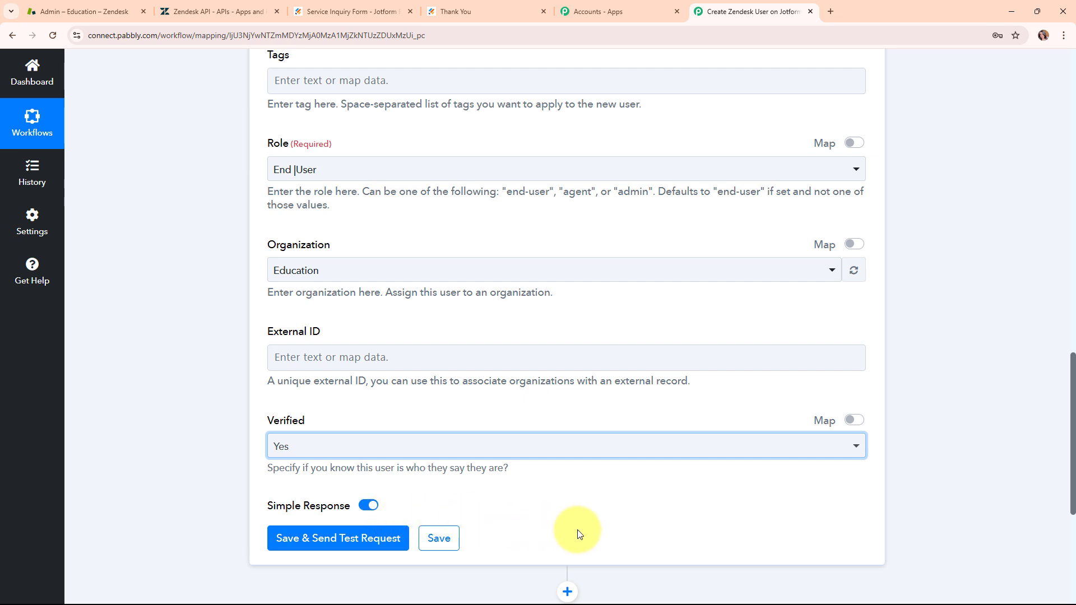
scroll(595, 502, down, 3)
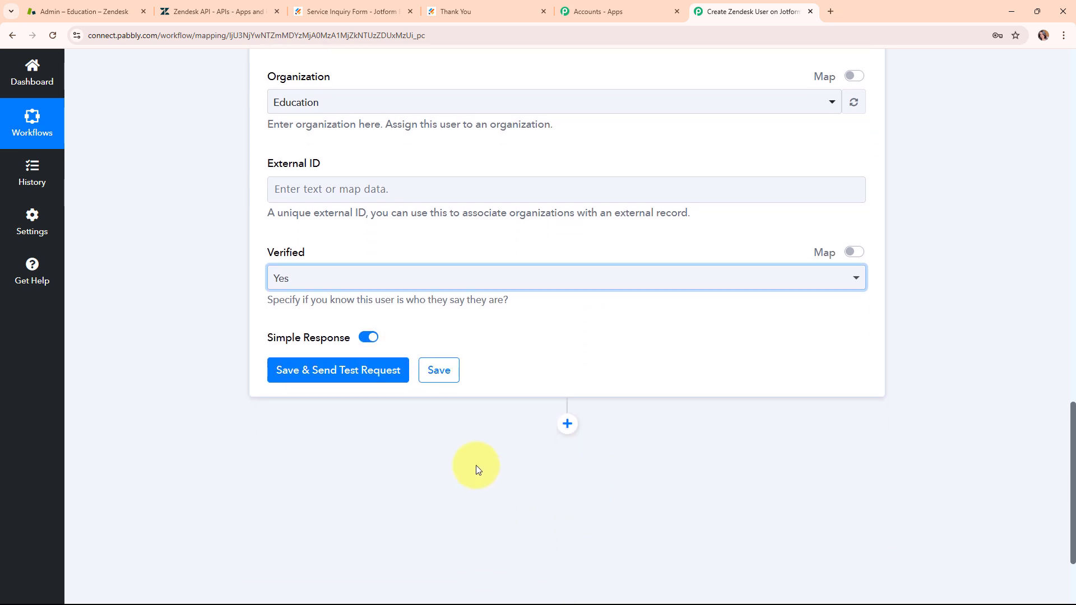
click(318, 371)
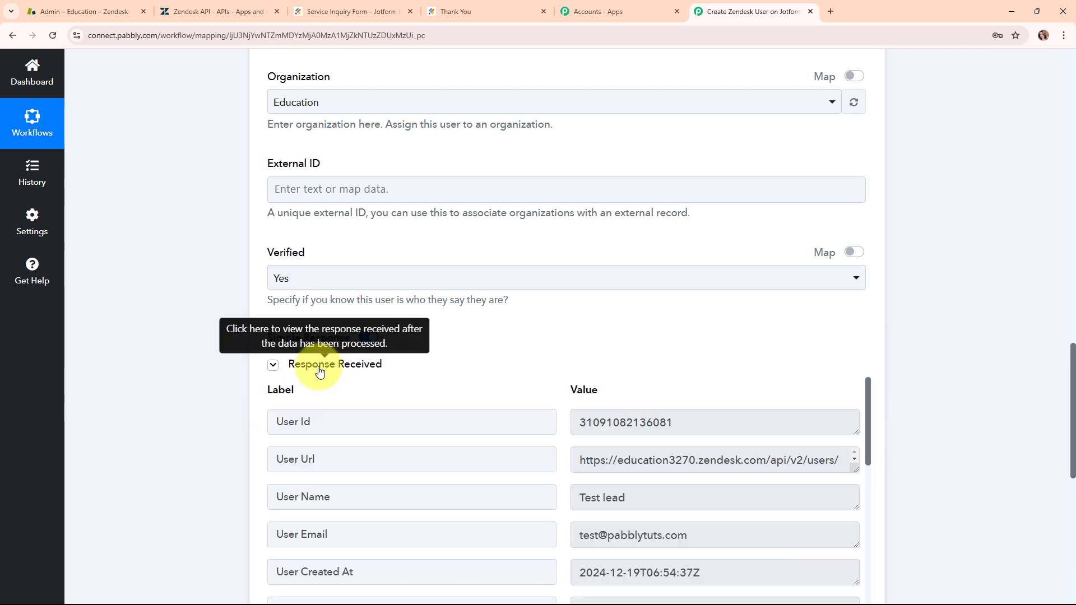
Step: Review the response received from Zendesk and collapse the Create User action step
scroll(949, 408, down, 1)
scroll(949, 411, down, 3)
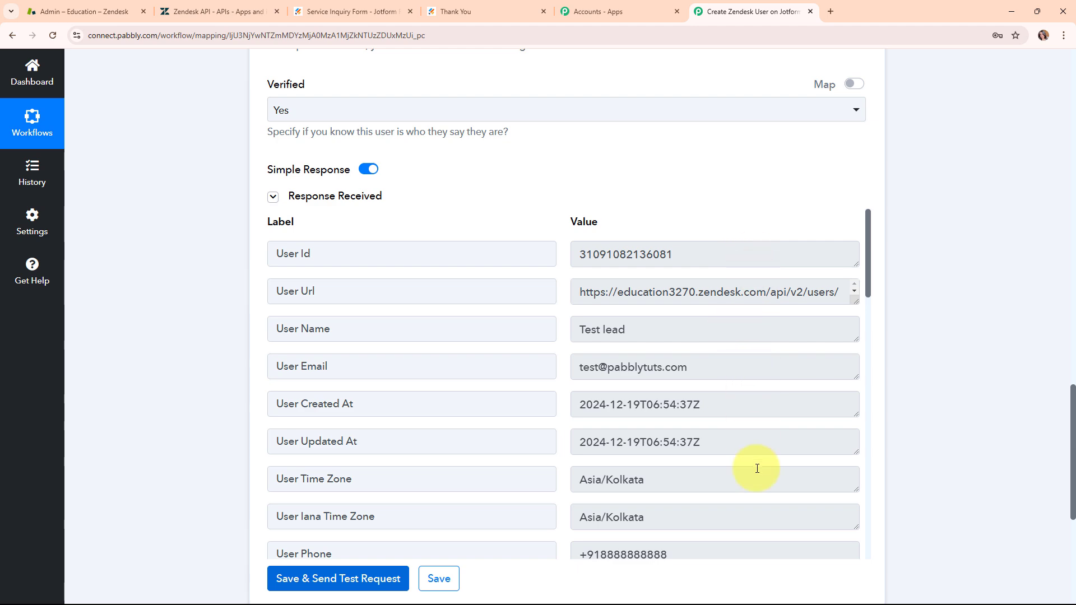
scroll(890, 203, up, 5)
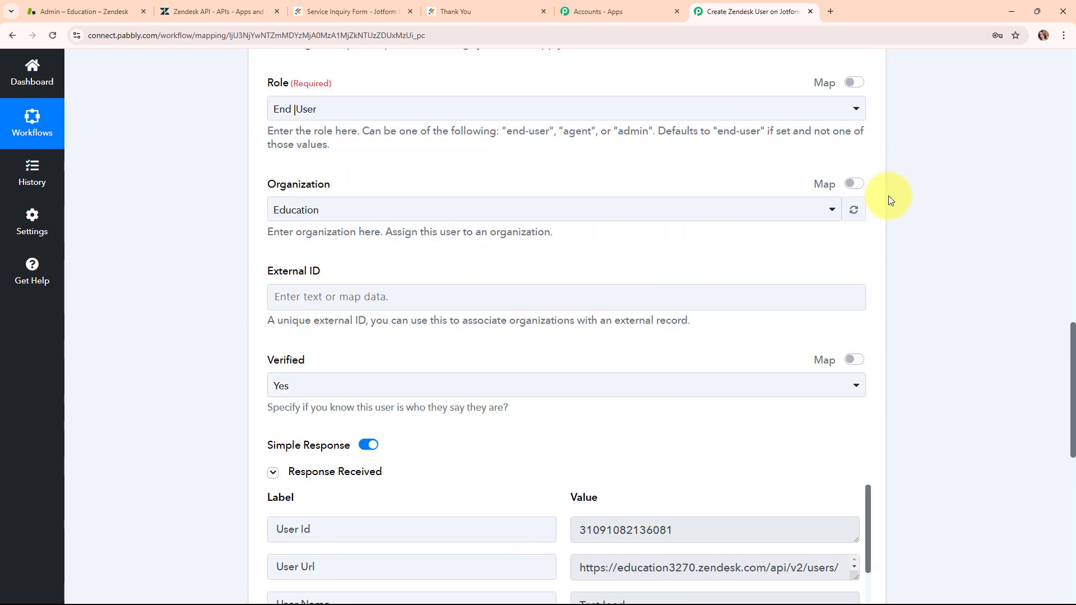
scroll(889, 196, up, 13)
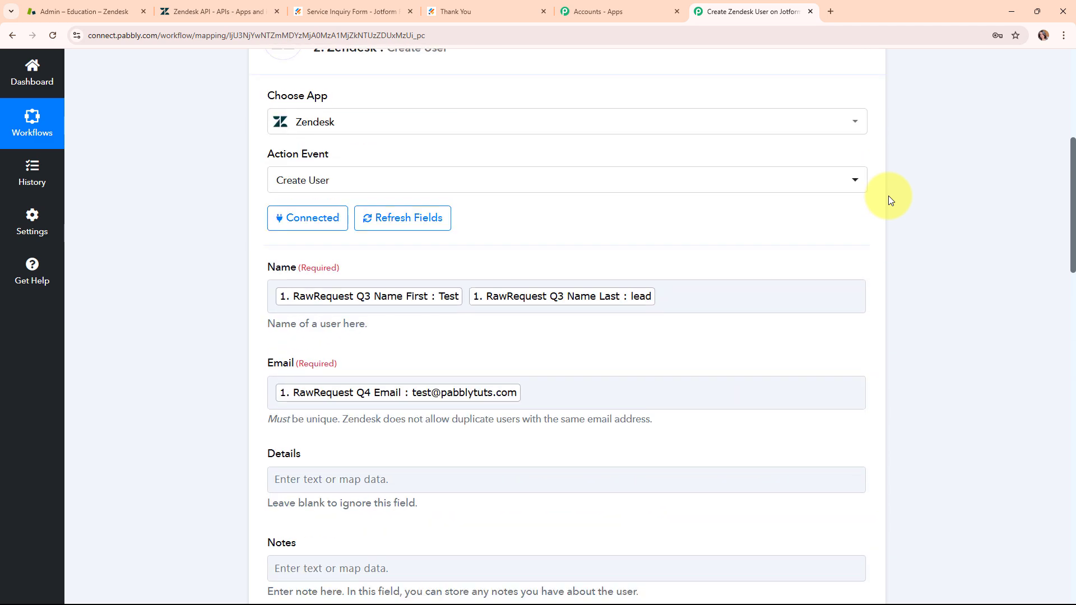
scroll(889, 196, up, 4)
click(750, 287)
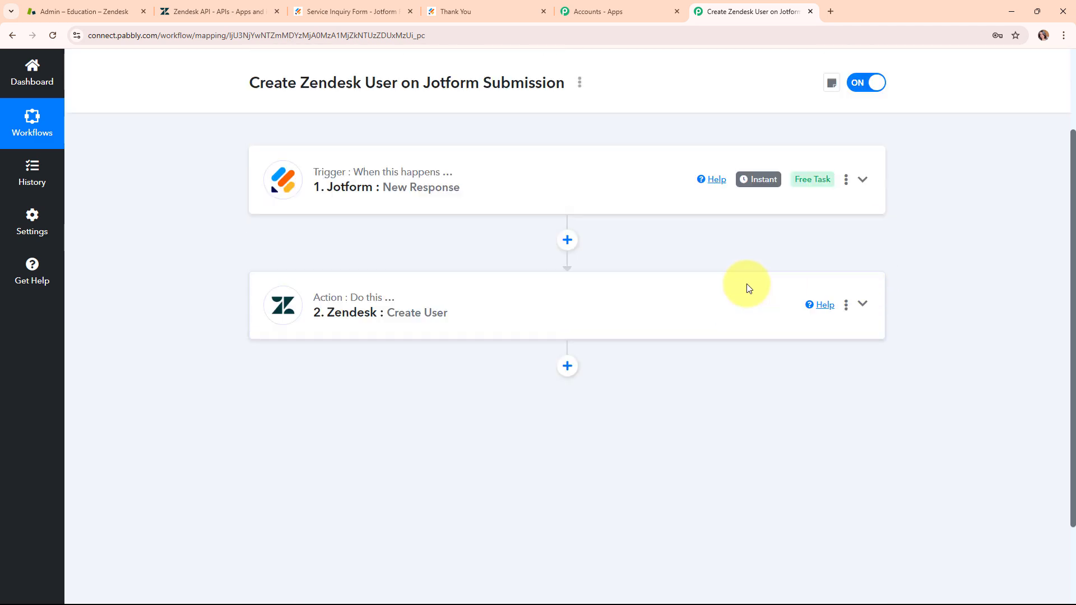
scroll(749, 289, up, 2)
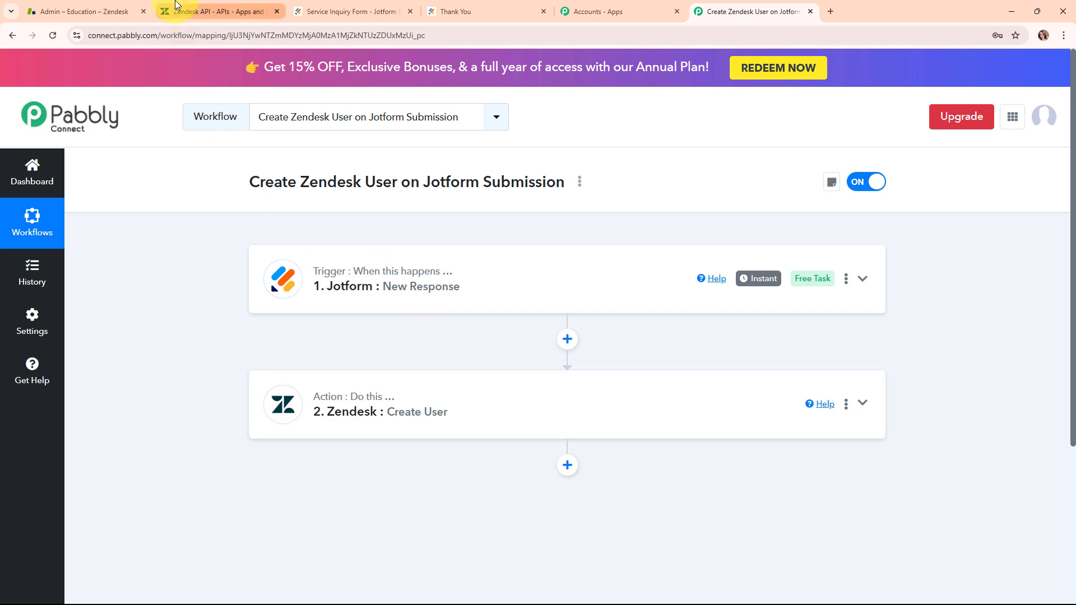
Step: Check Zendesk's customer list for the newly created user and return to the Pabbly Connect workflow
click(112, 11)
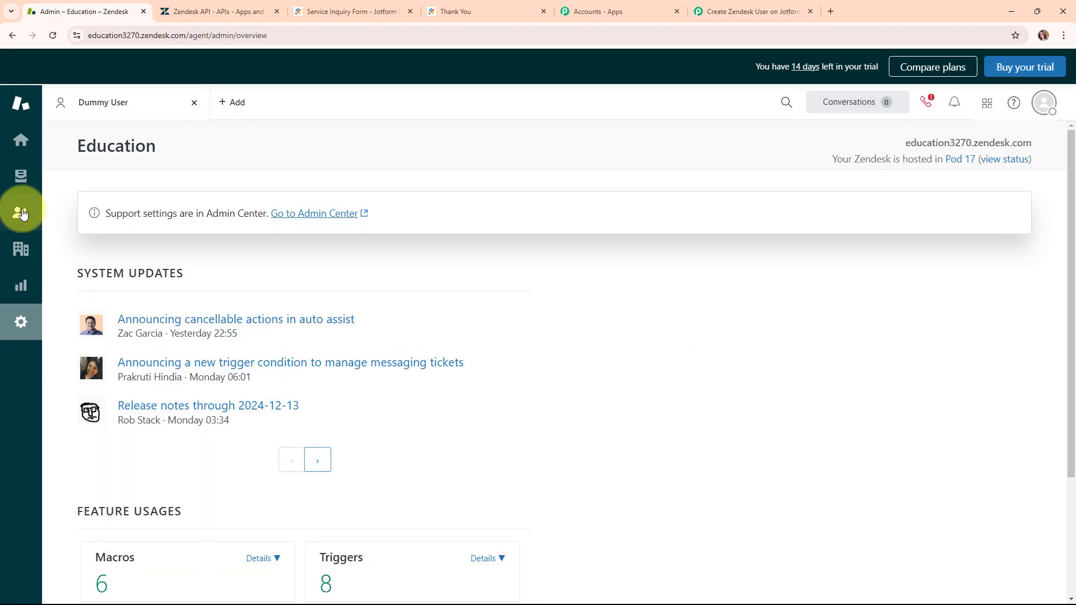
click(21, 213)
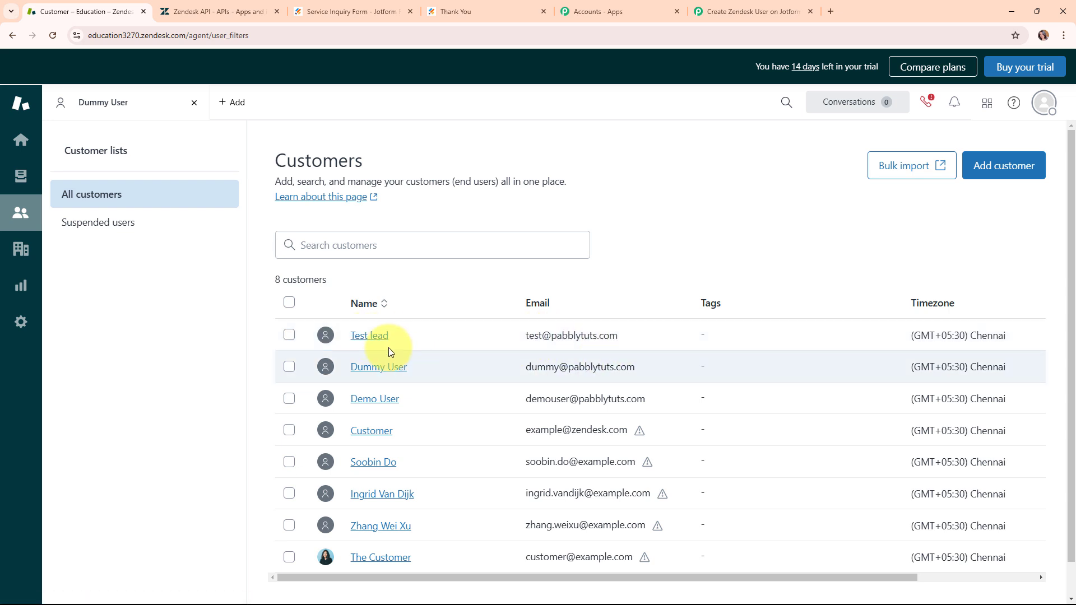
click(700, 7)
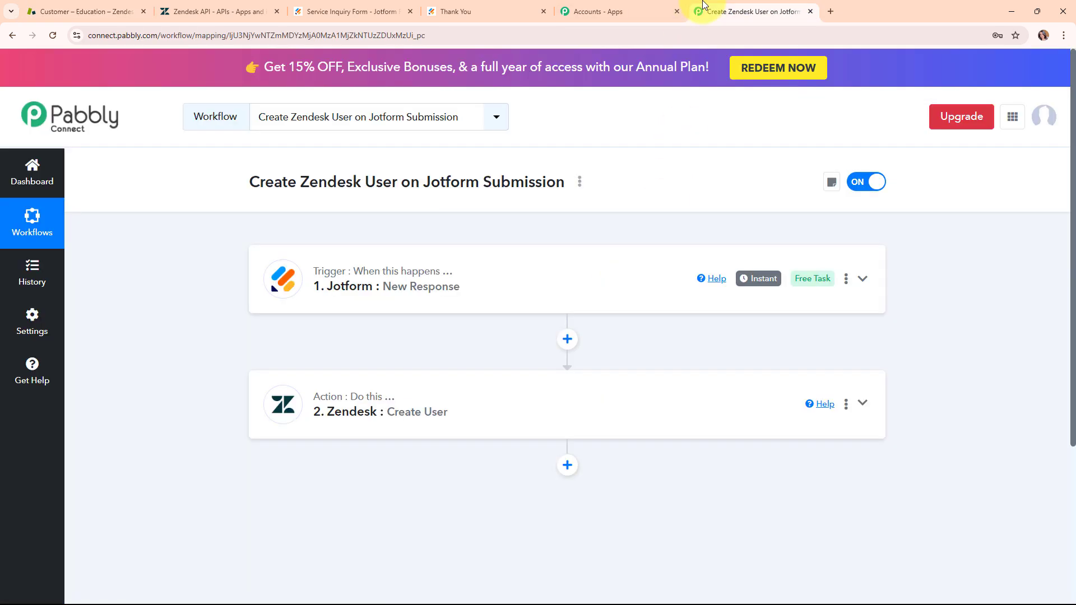
mouse_move(329, 279)
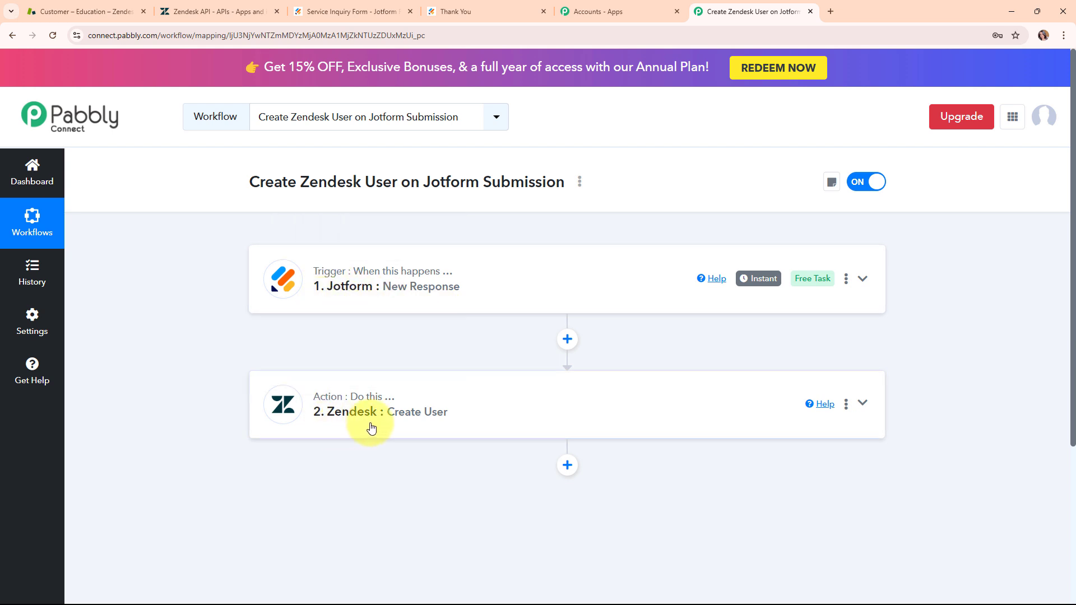
mouse_move(403, 304)
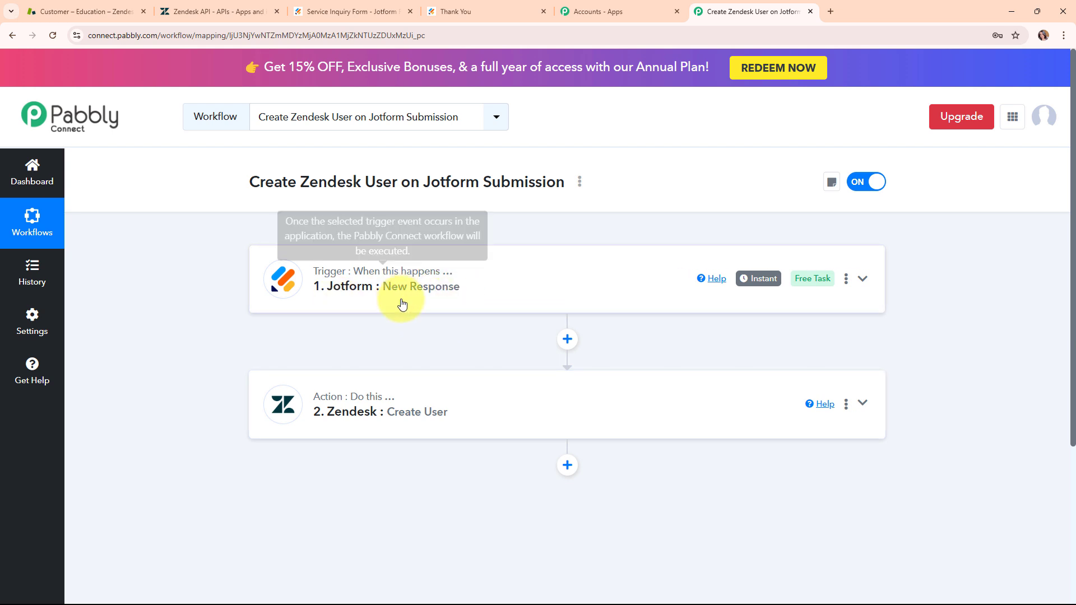